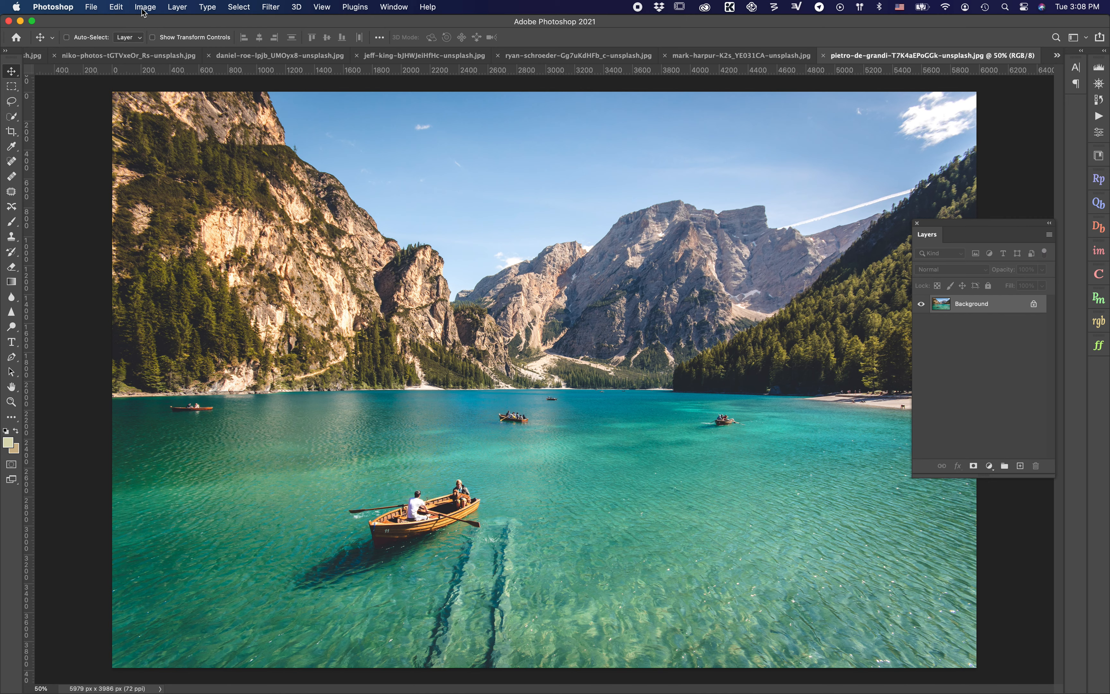
- Start Sky Replacement on the lake photo and toggle the preview to compare the original and replaced skies
click(117, 6)
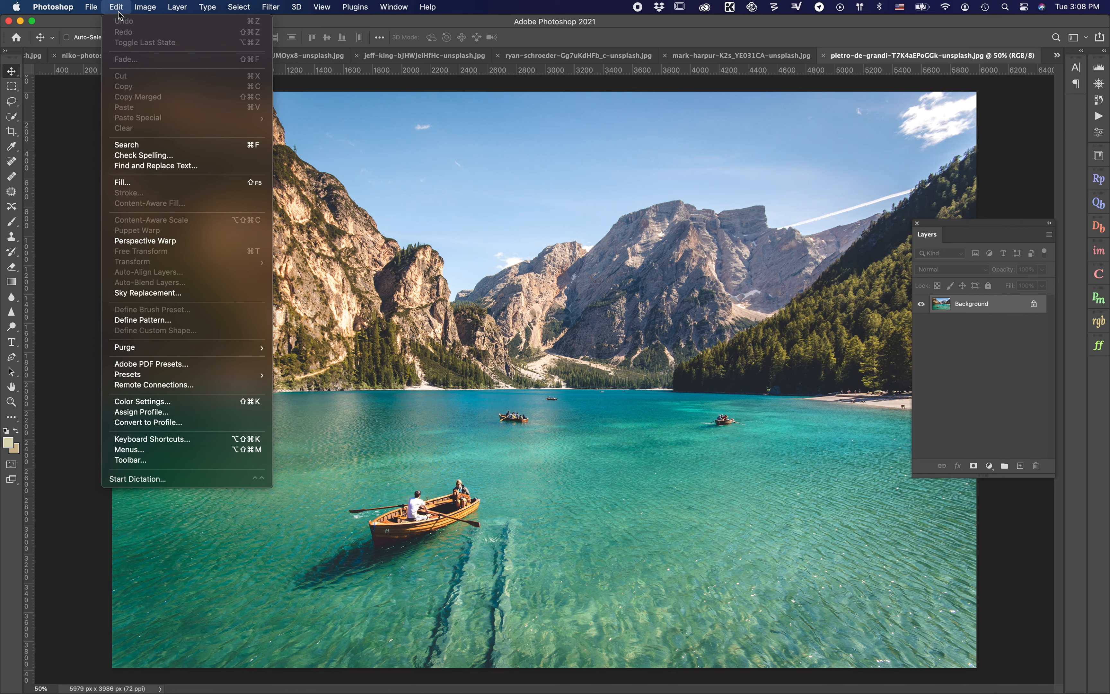
click(178, 297)
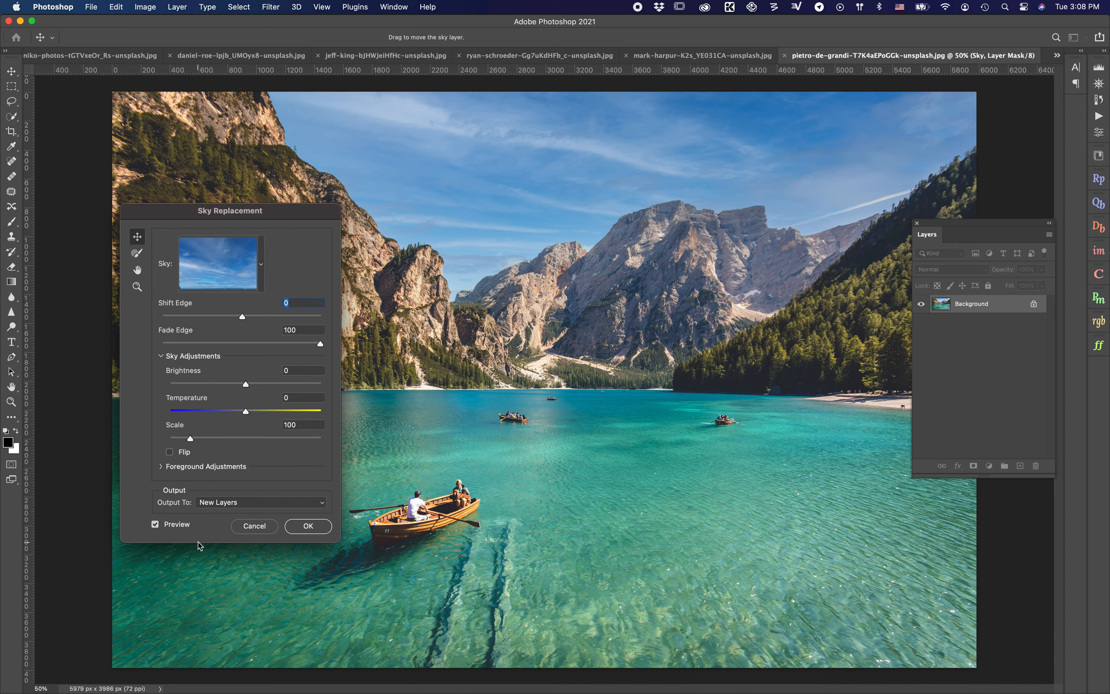
click(156, 524)
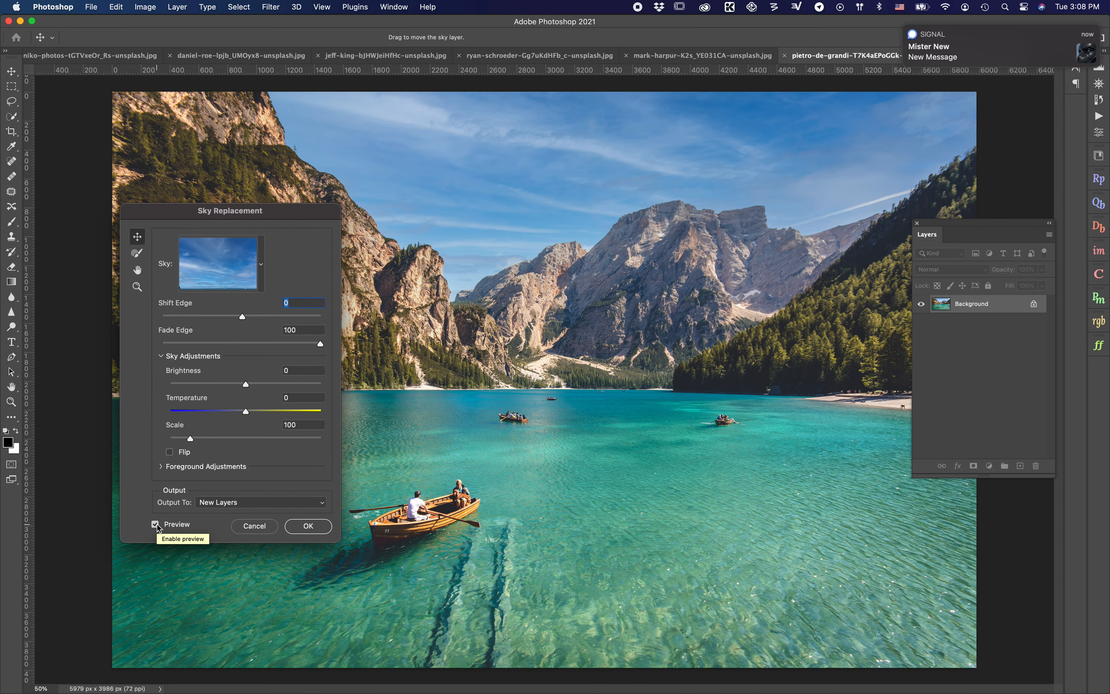
click(156, 525)
click(156, 523)
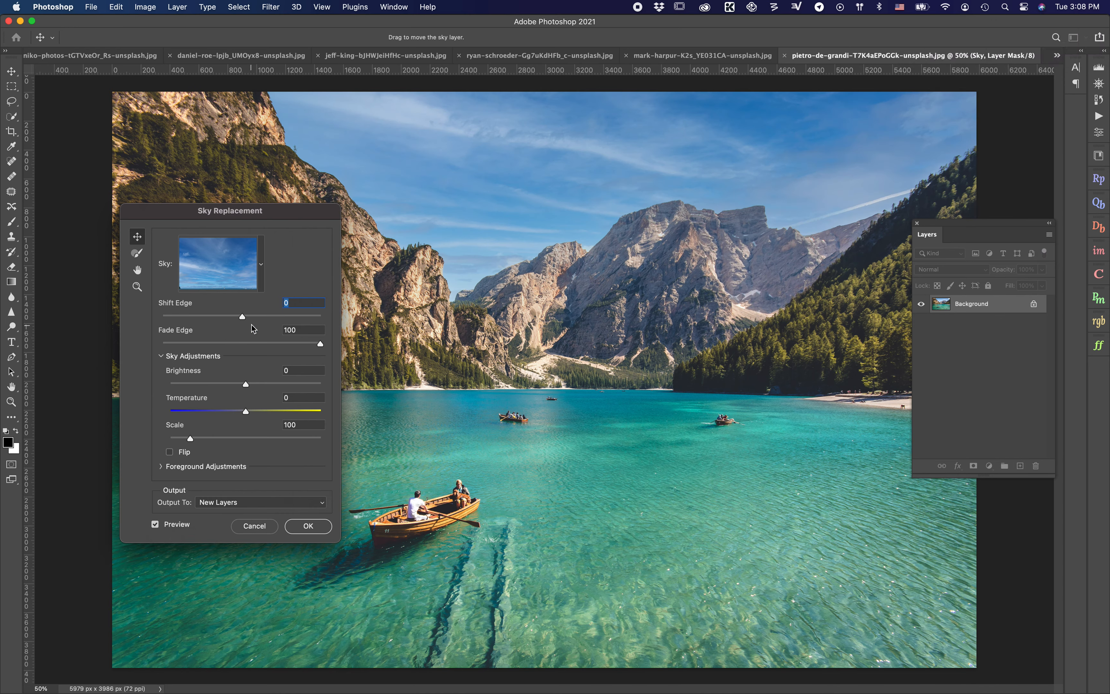
- Try two scattered-cloud skies and the rippled-cloud BlueSky006byPhotoshop sky from the Blue Skies presets
click(261, 266)
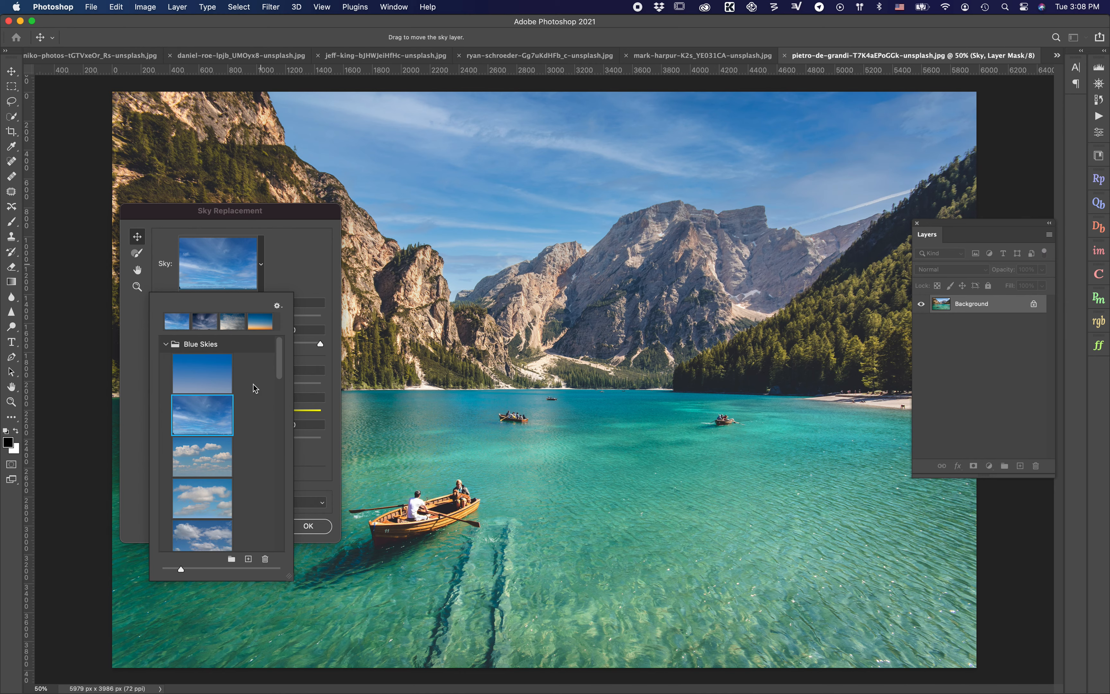
click(215, 459)
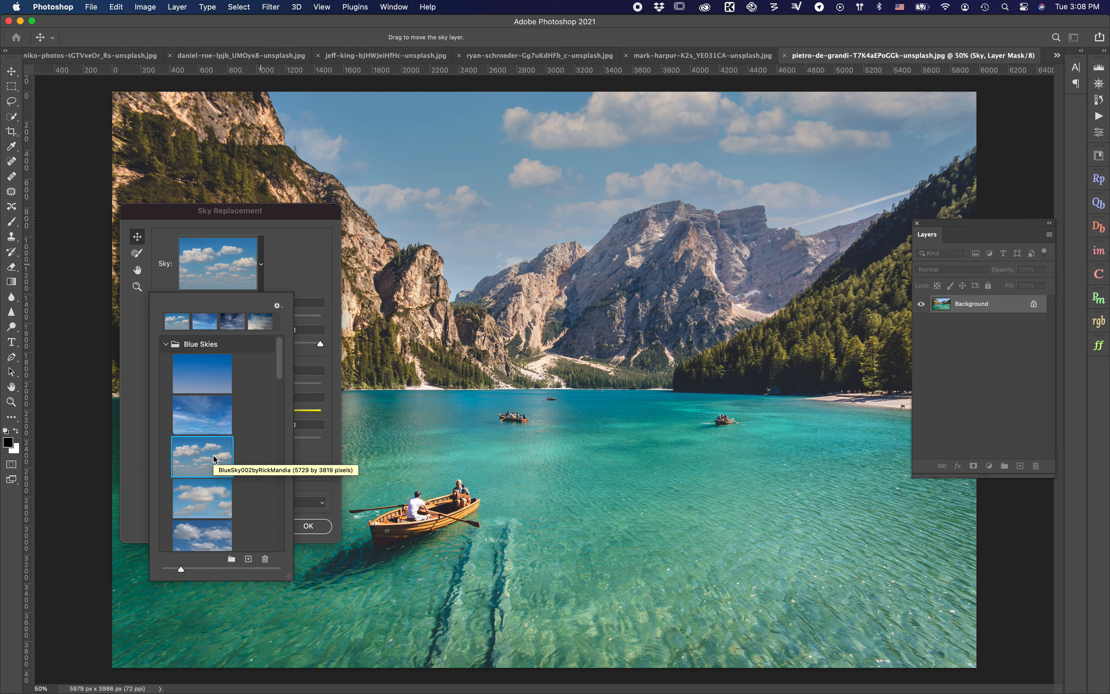
click(213, 493)
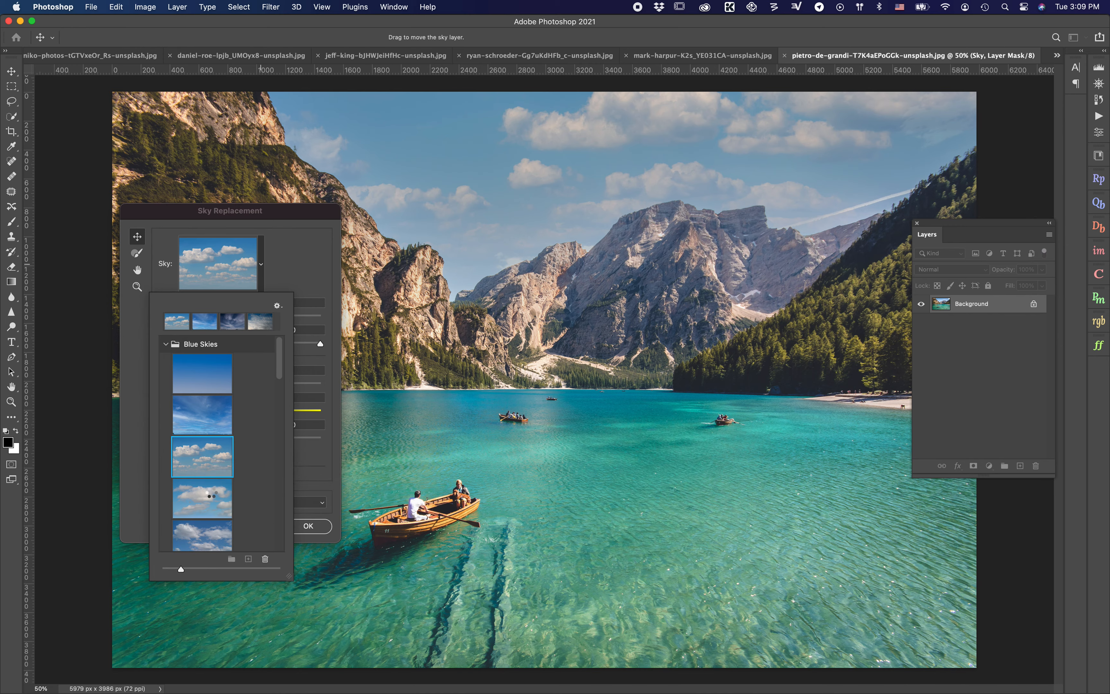
scroll(212, 495, down, 5)
scroll(217, 435, up, 1)
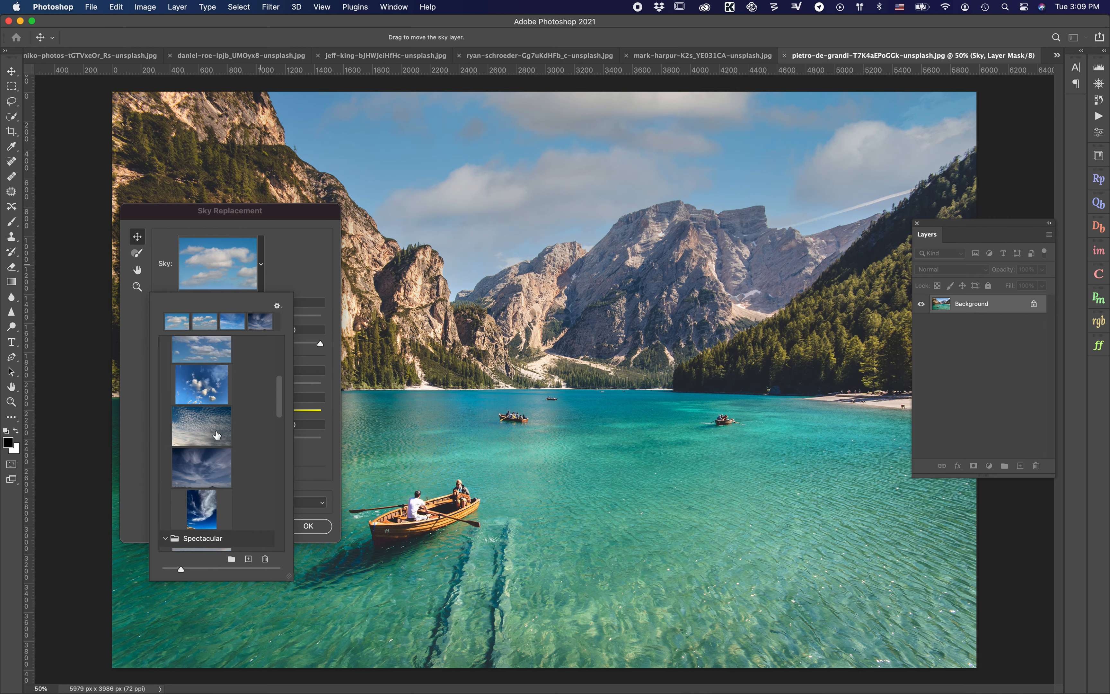
click(217, 435)
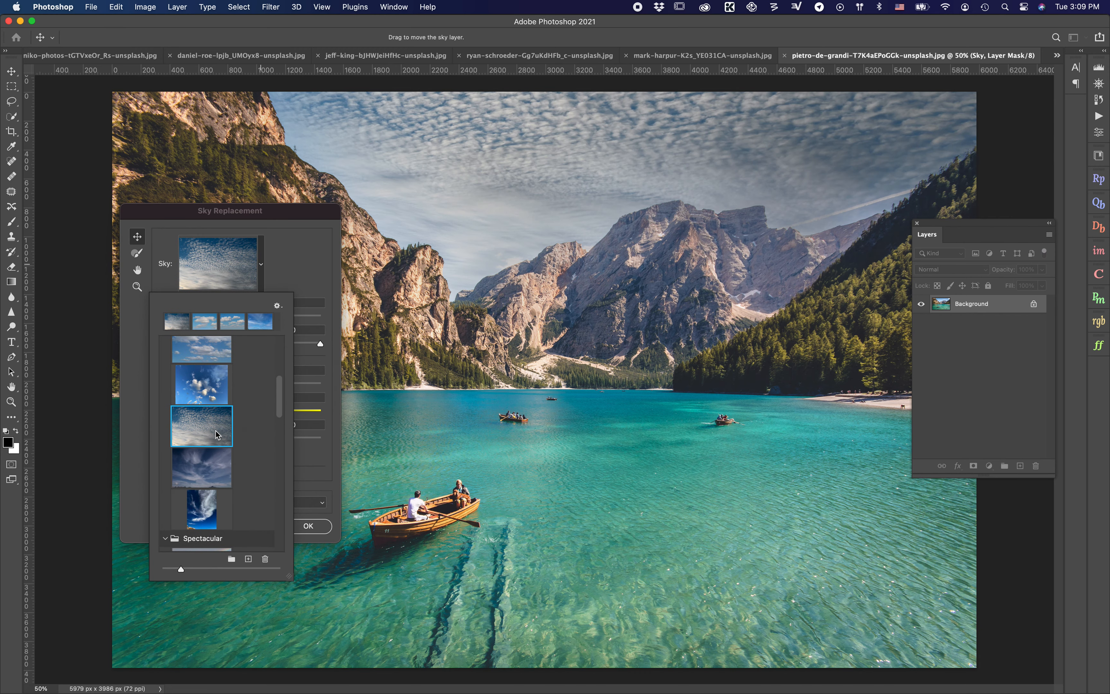
scroll(231, 407, down, 4)
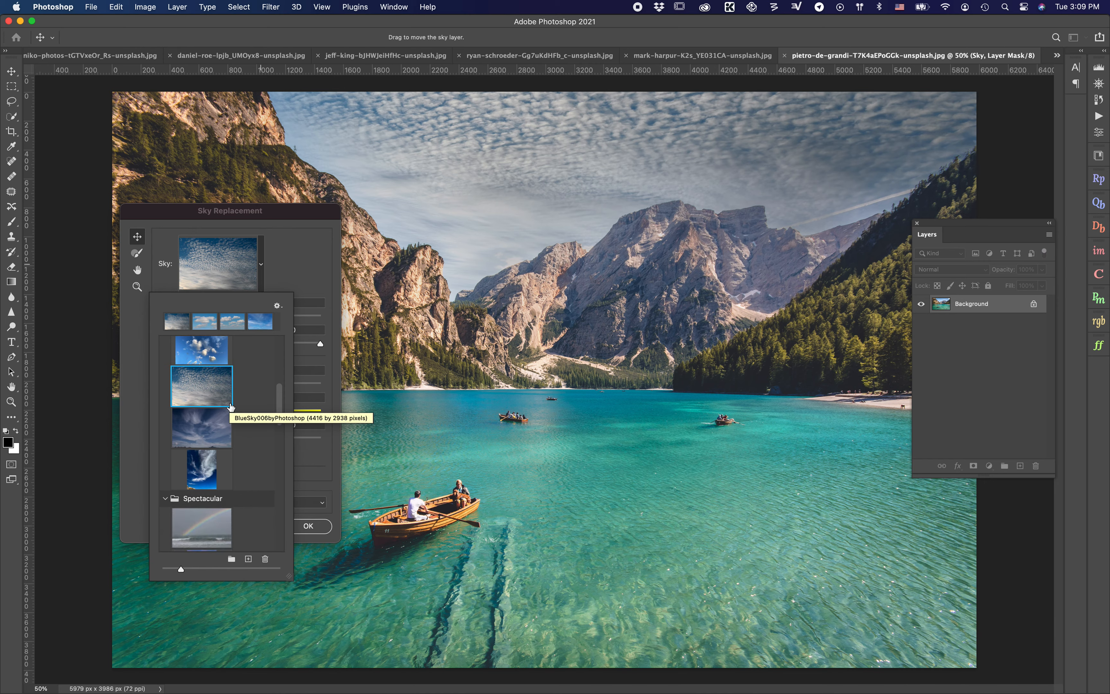
scroll(230, 407, up, 5)
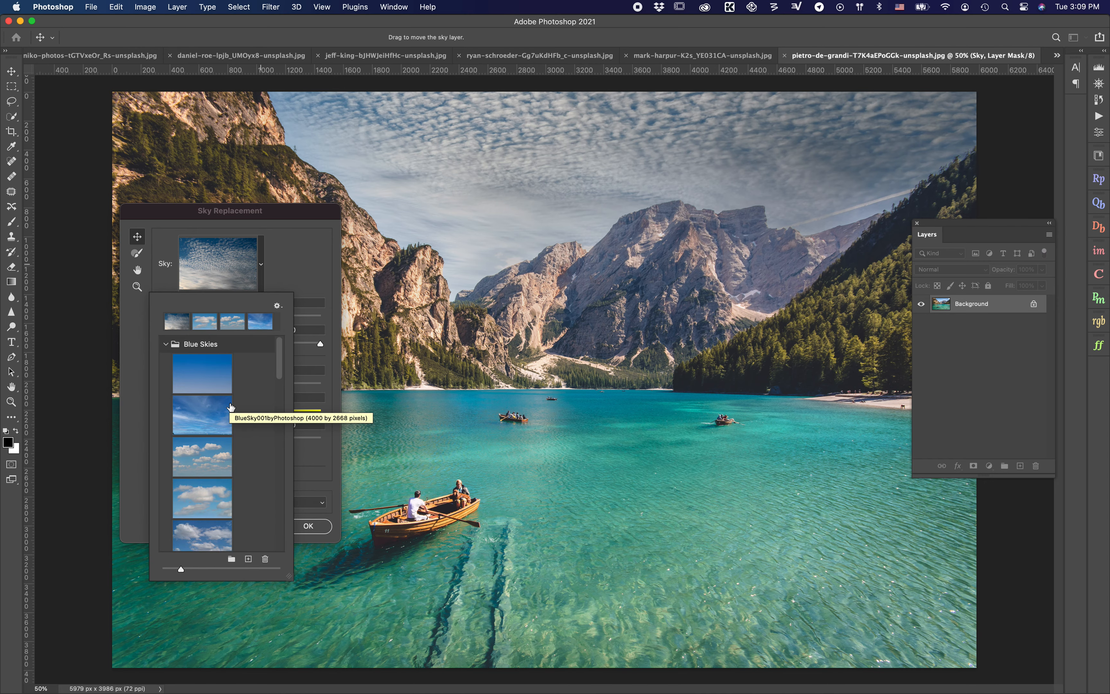
- Open and cancel the import of a custom sky image, and try the rainbow sky from the Spectacular presets
click(248, 558)
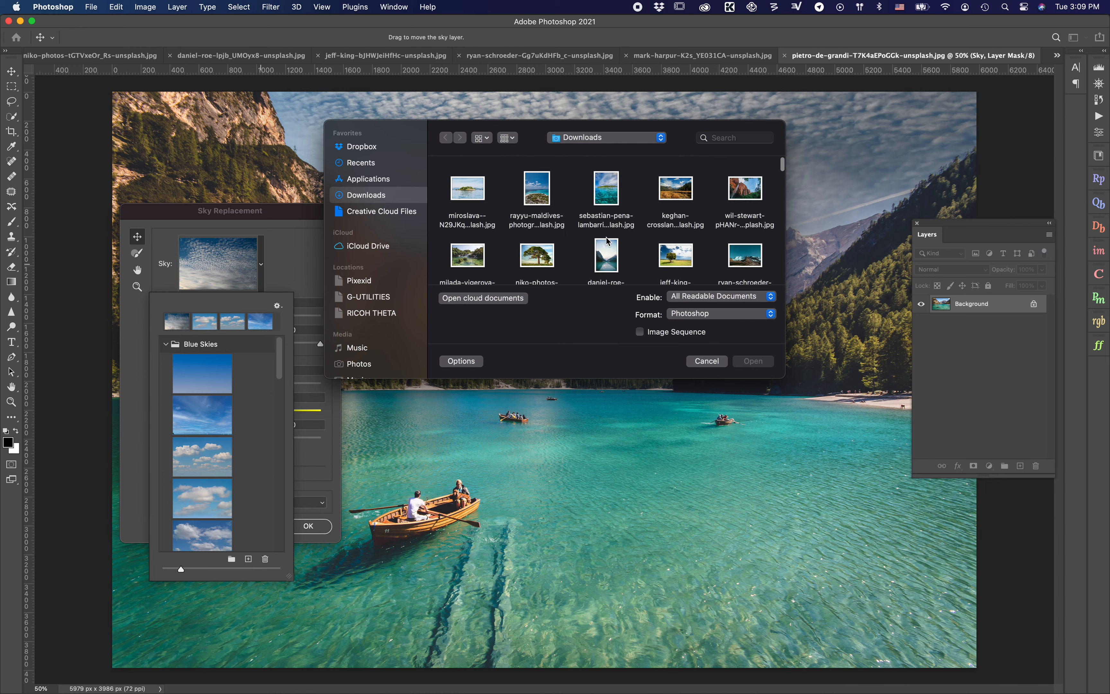
click(707, 361)
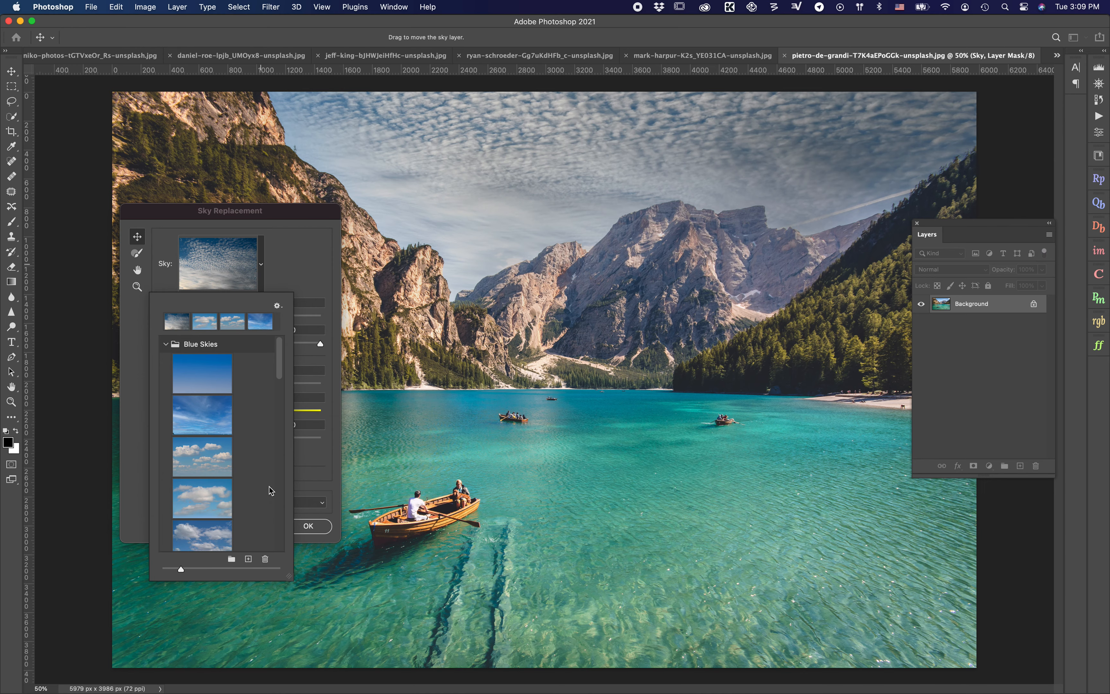
scroll(263, 478, down, 5)
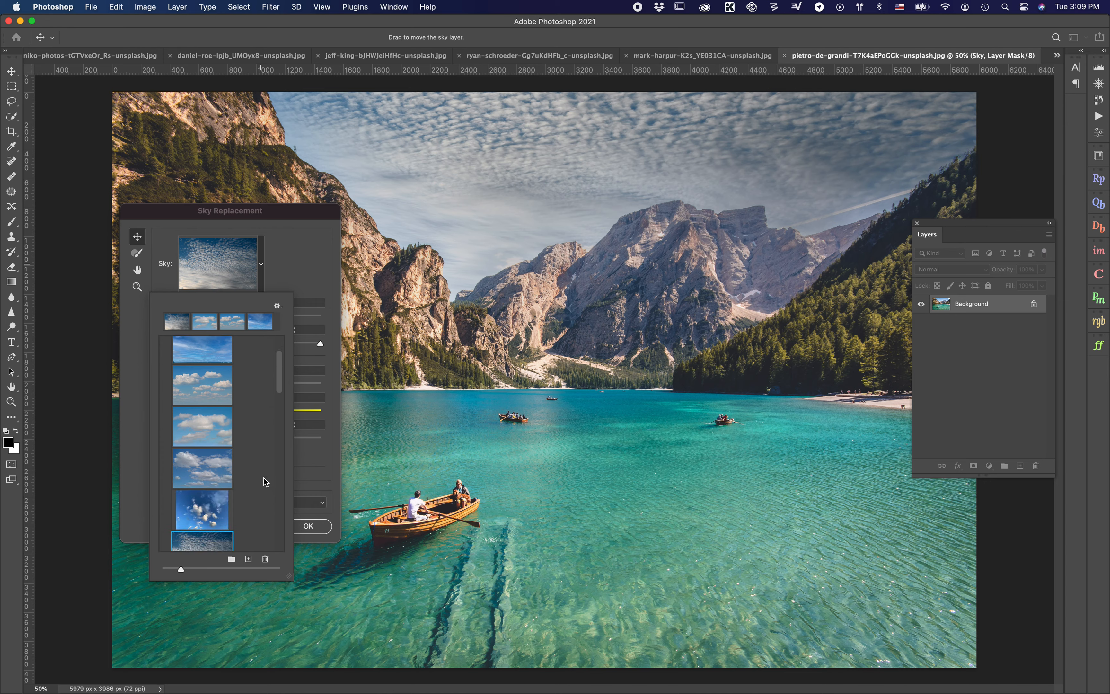
scroll(264, 478, down, 8)
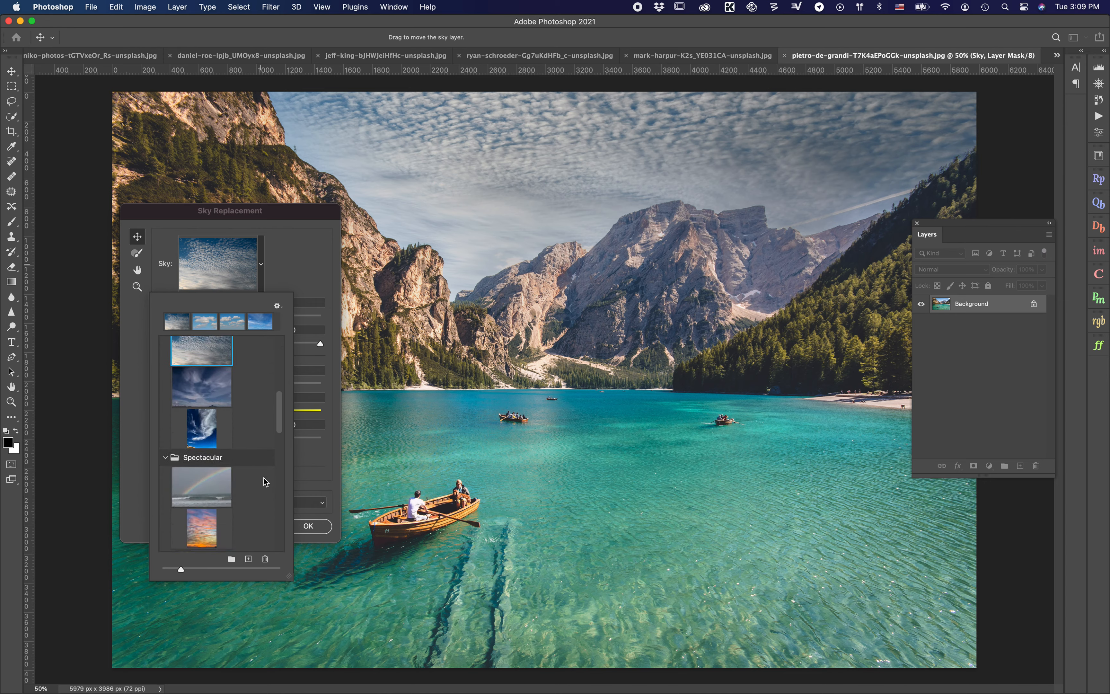
scroll(263, 478, up, 4)
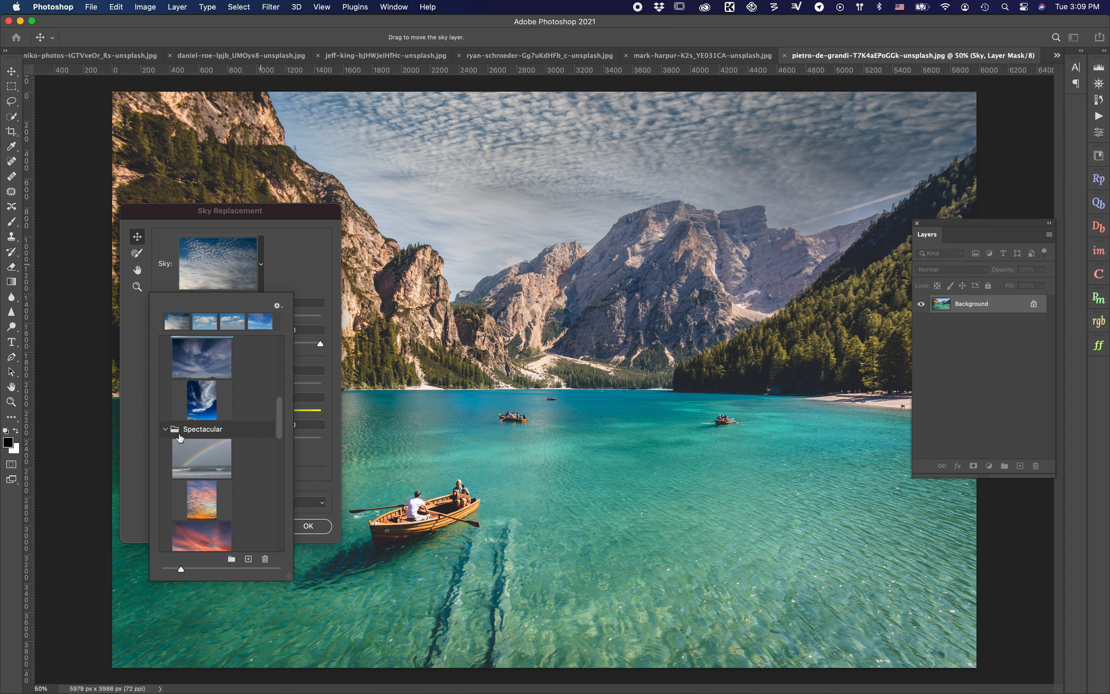
scroll(218, 481, down, 1)
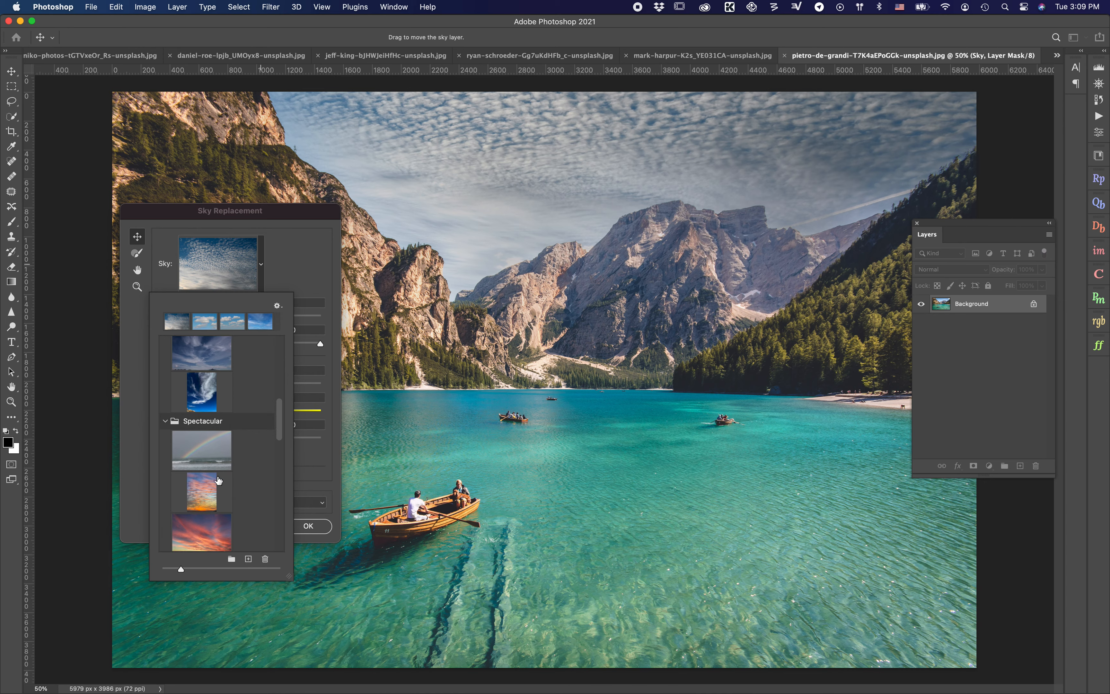
click(212, 442)
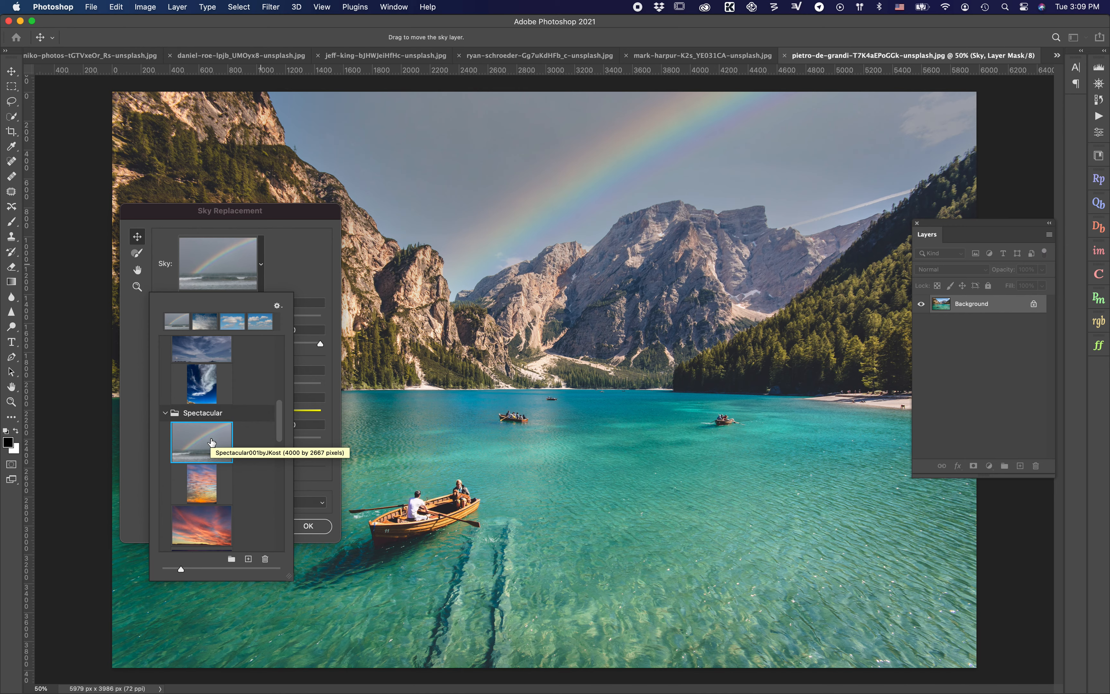
- Browse the Spectacular and Sunsets presets, and choose the wispy-cloud BlueSky001byPhotoshop sky from Blue Skies
scroll(211, 494, down, 1)
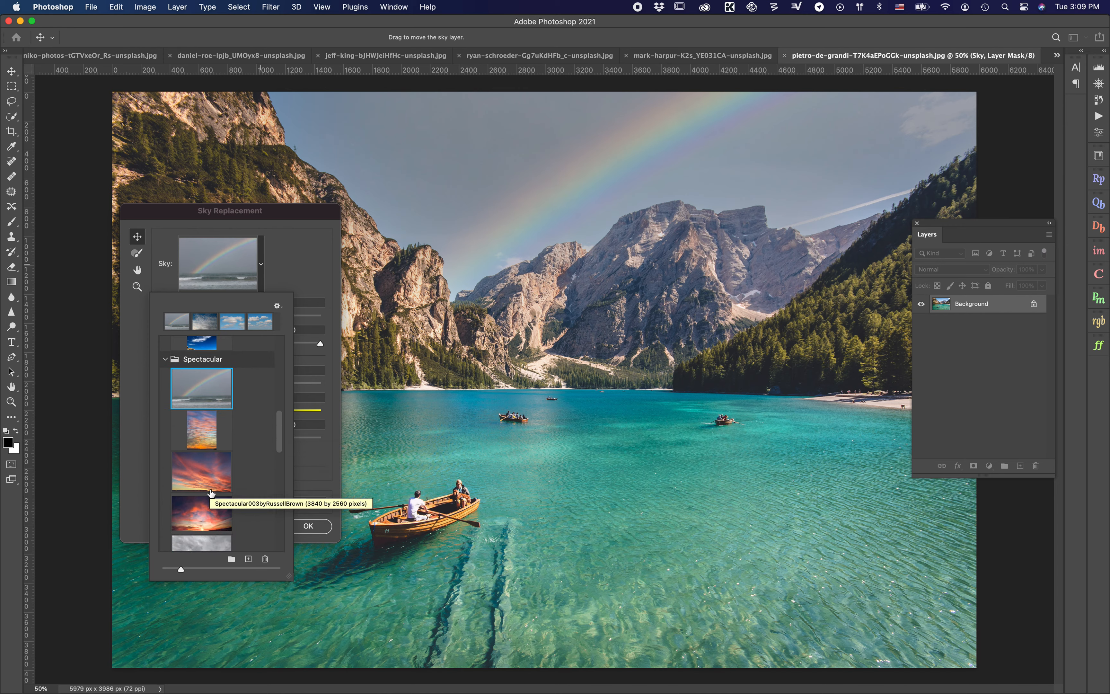
scroll(211, 494, down, 5)
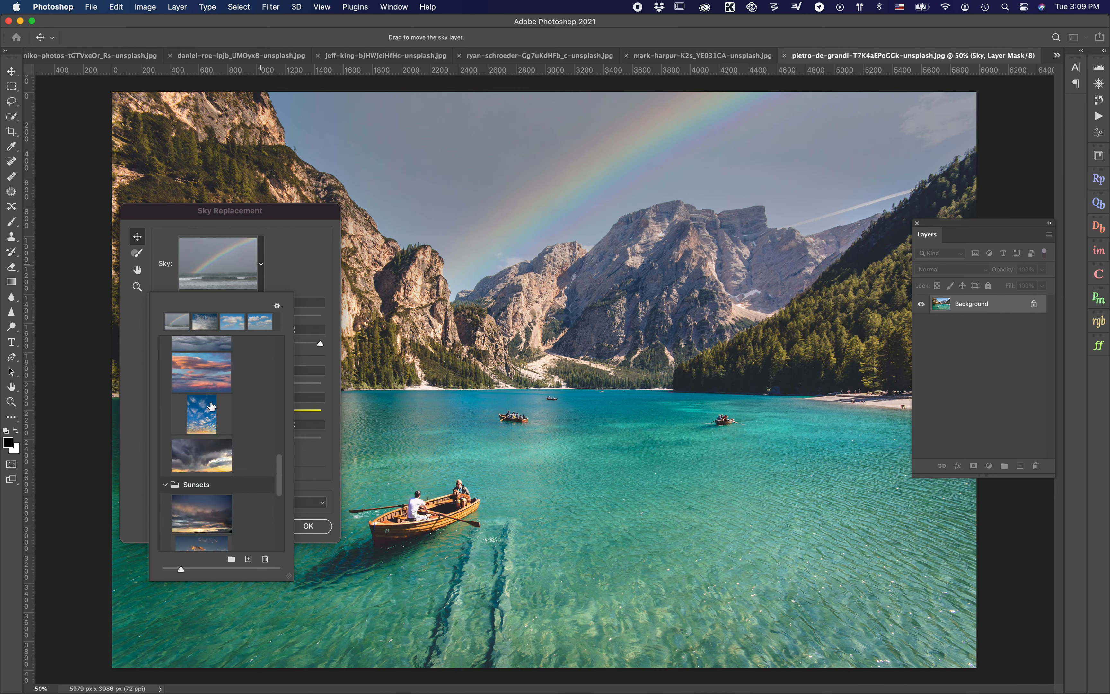
scroll(218, 481, down, 3)
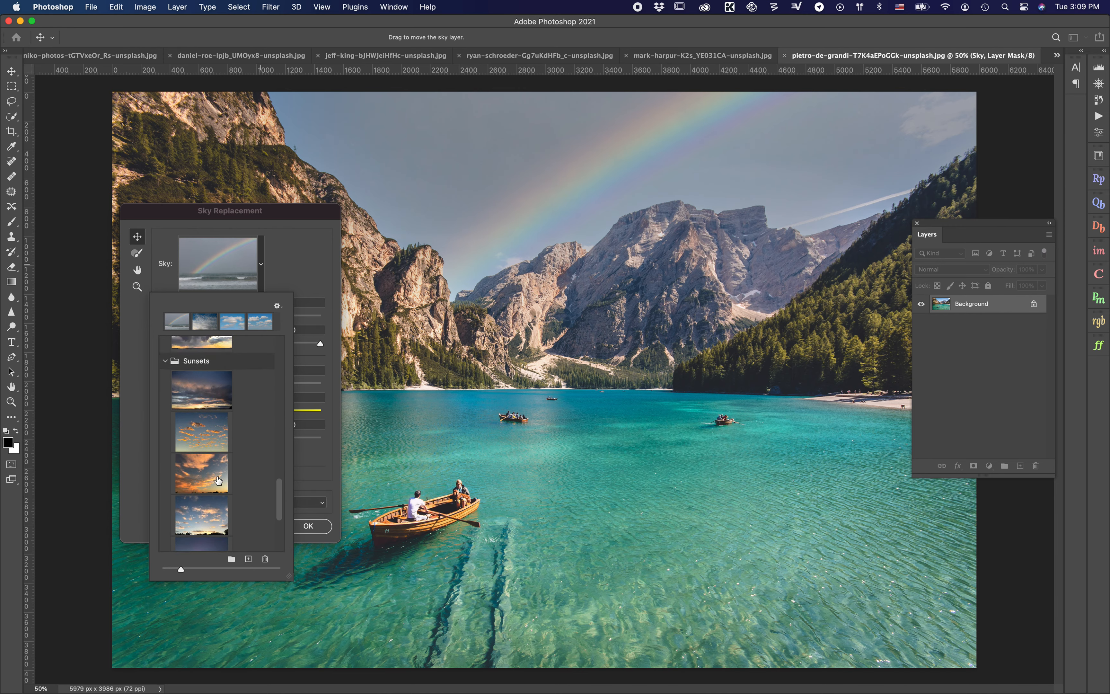
scroll(222, 433, up, 20)
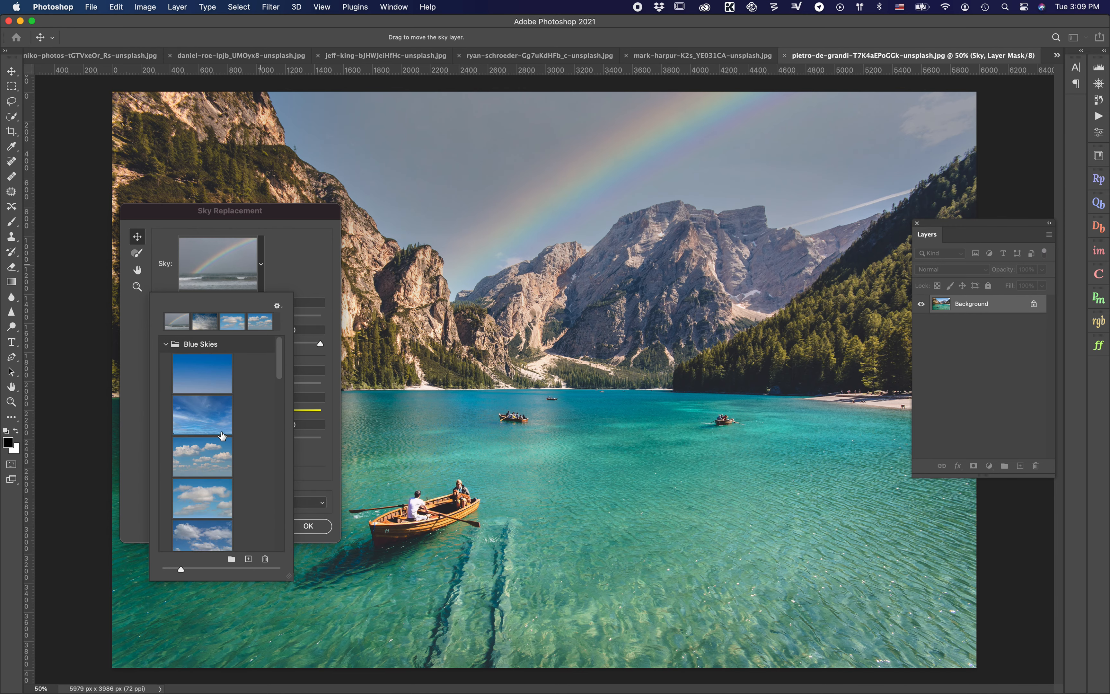
click(221, 430)
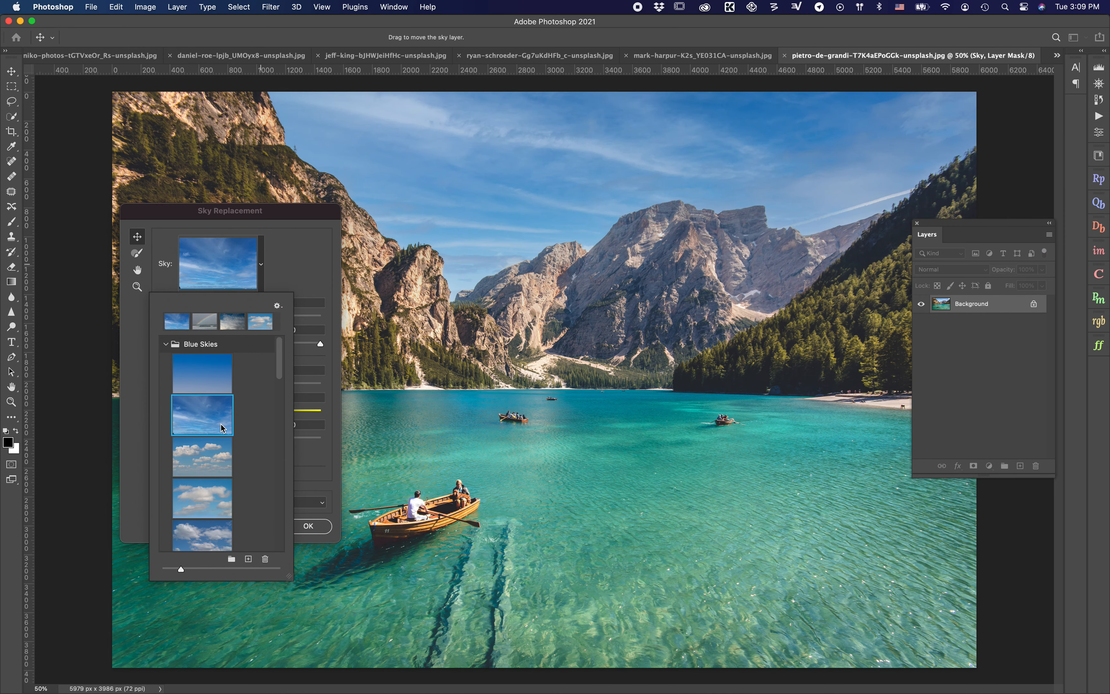
click(313, 275)
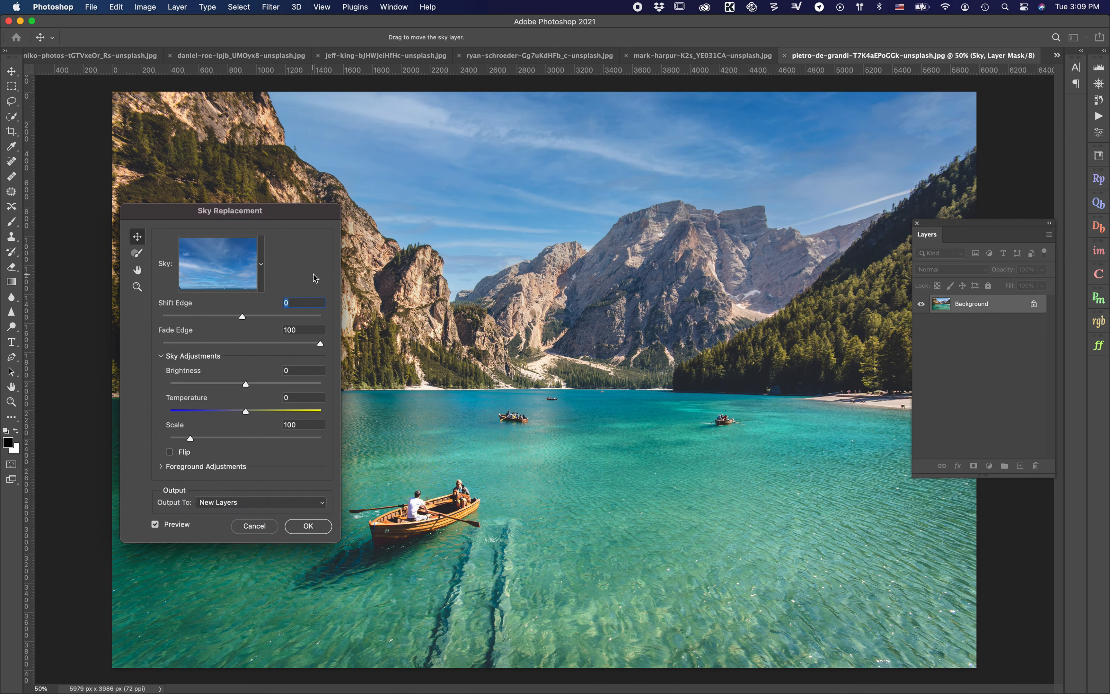
- Enlarge the thumbnails in the sky preset picker and close the picker
click(262, 268)
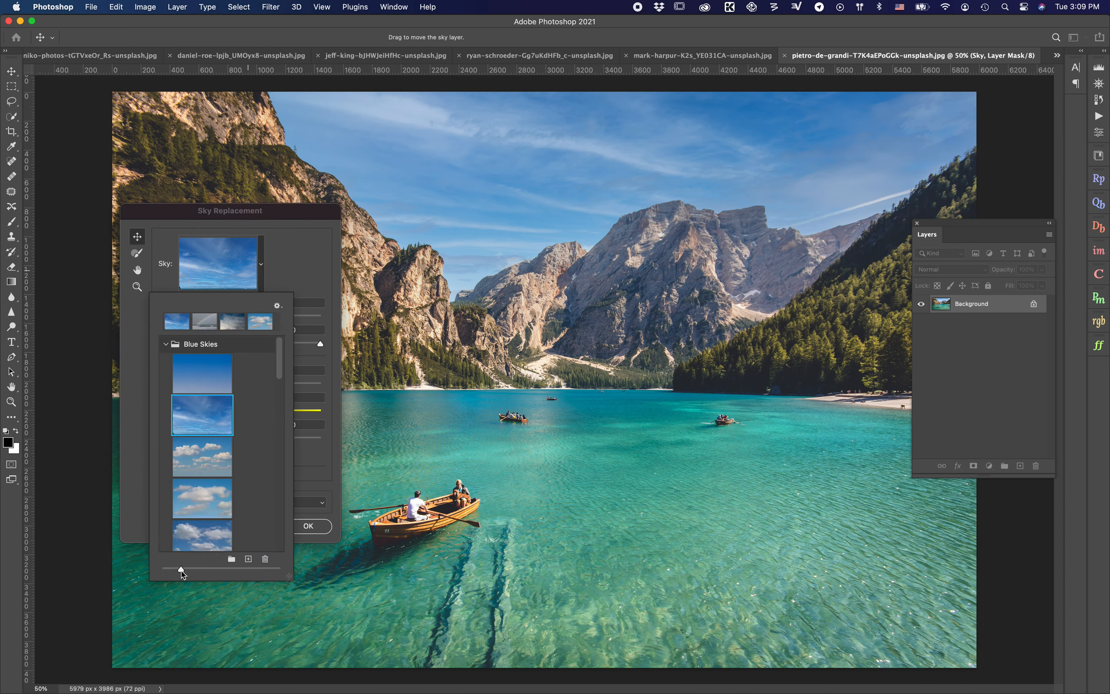
drag(180, 571, 186, 571)
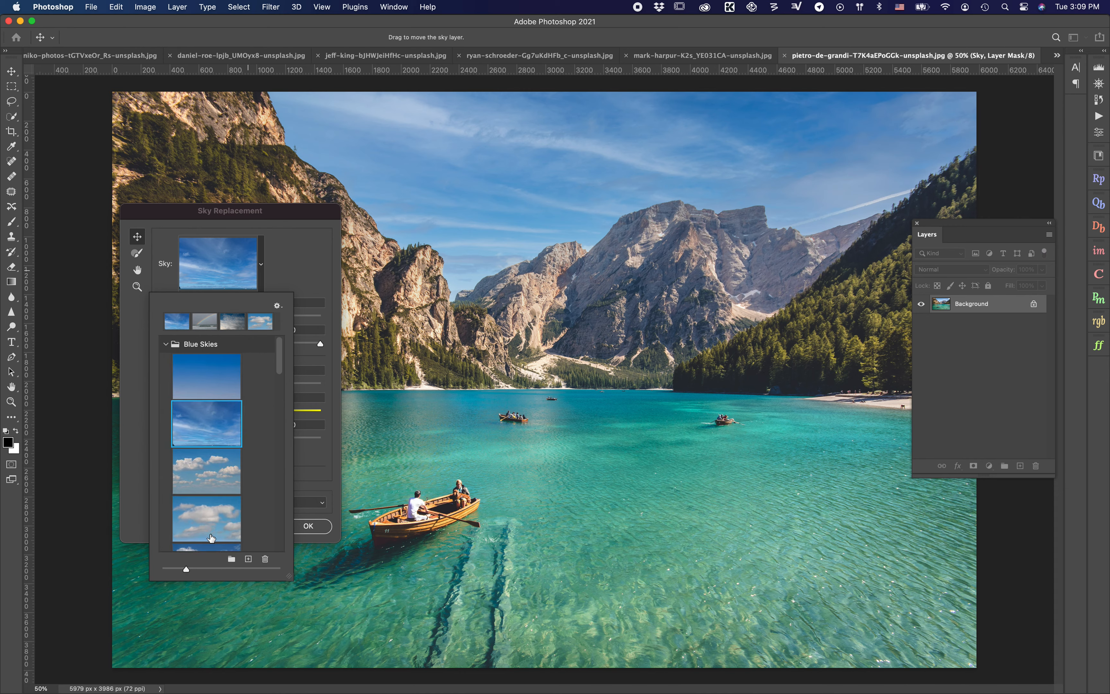
drag(187, 570, 202, 568)
click(298, 255)
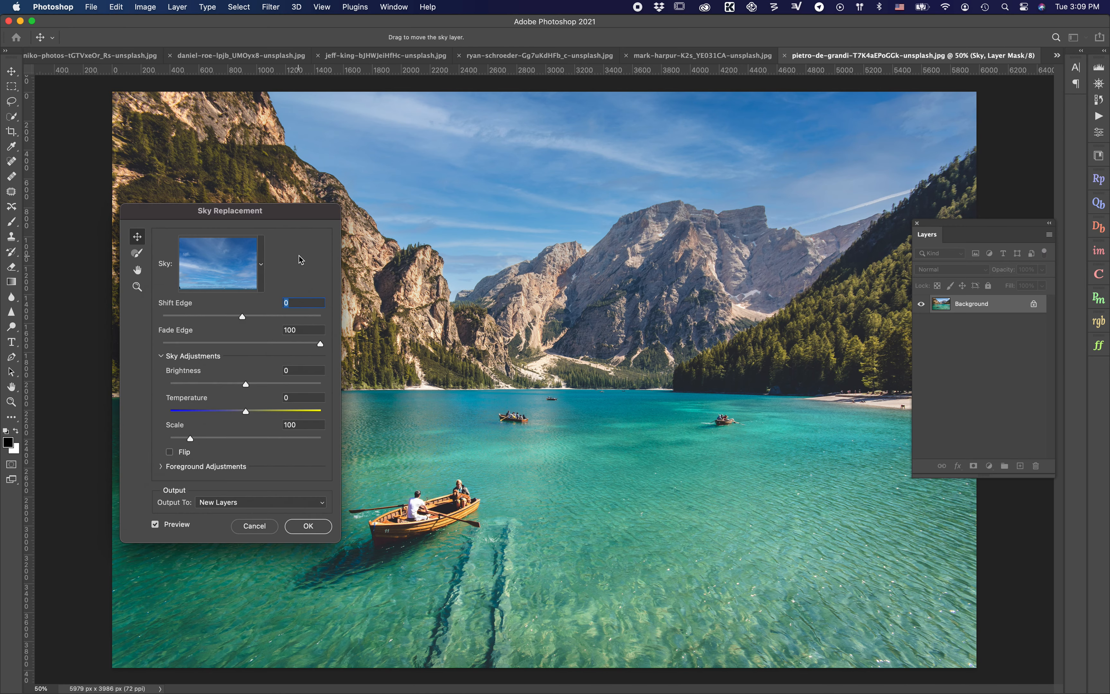
- Try a Shift Edge of -46, set it to 12, and set the sky's Fade Edge to 93
click(243, 317)
drag(244, 320, 205, 321)
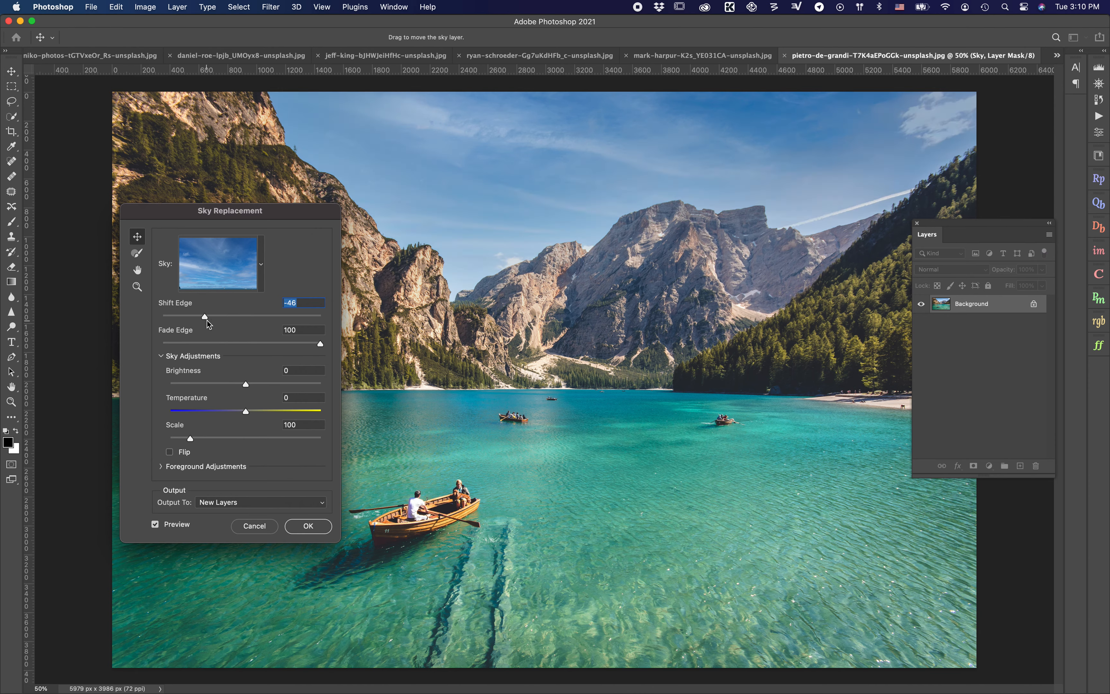
drag(206, 318, 252, 316)
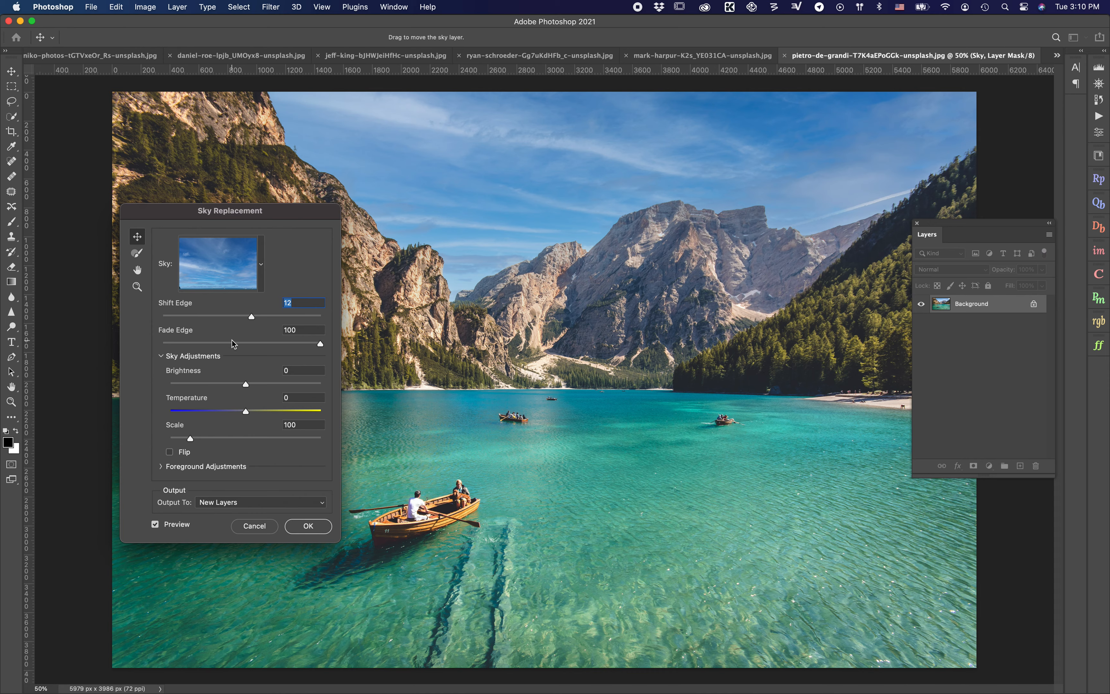
mouse_move(319, 345)
mouse_down()
mouse_move(229, 344)
mouse_move(311, 345)
mouse_up()
- Set the sky's Brightness to 48, Temperature to 56 and Scale to 106, trying the horizontal flip without keeping it
drag(247, 384, 282, 385)
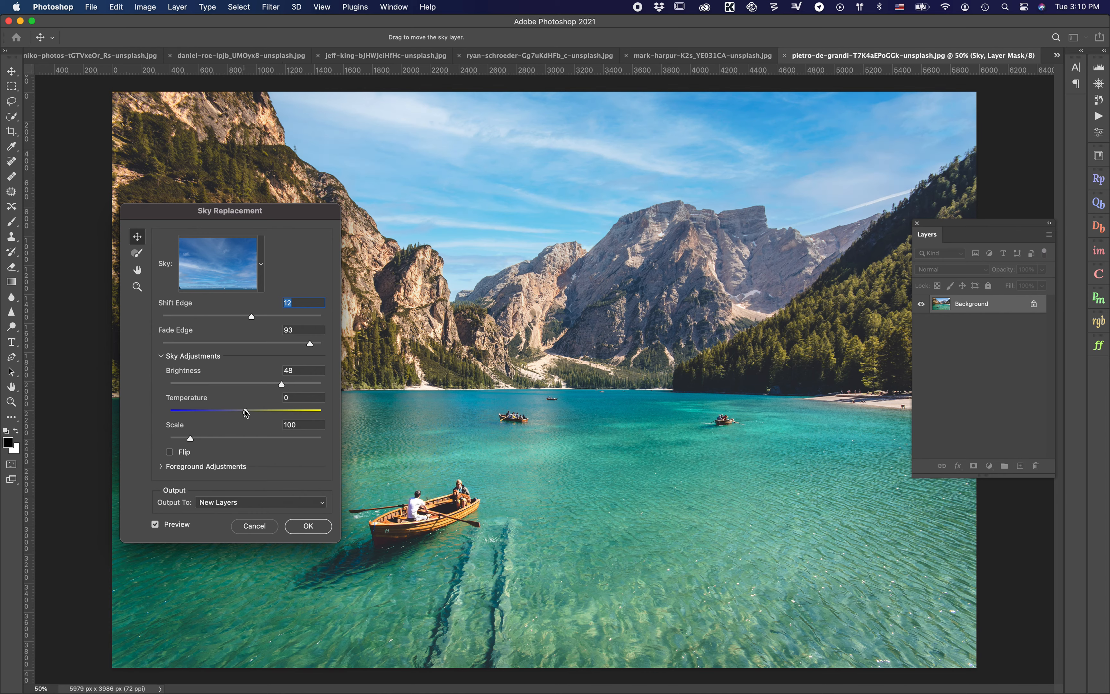
drag(246, 411, 290, 413)
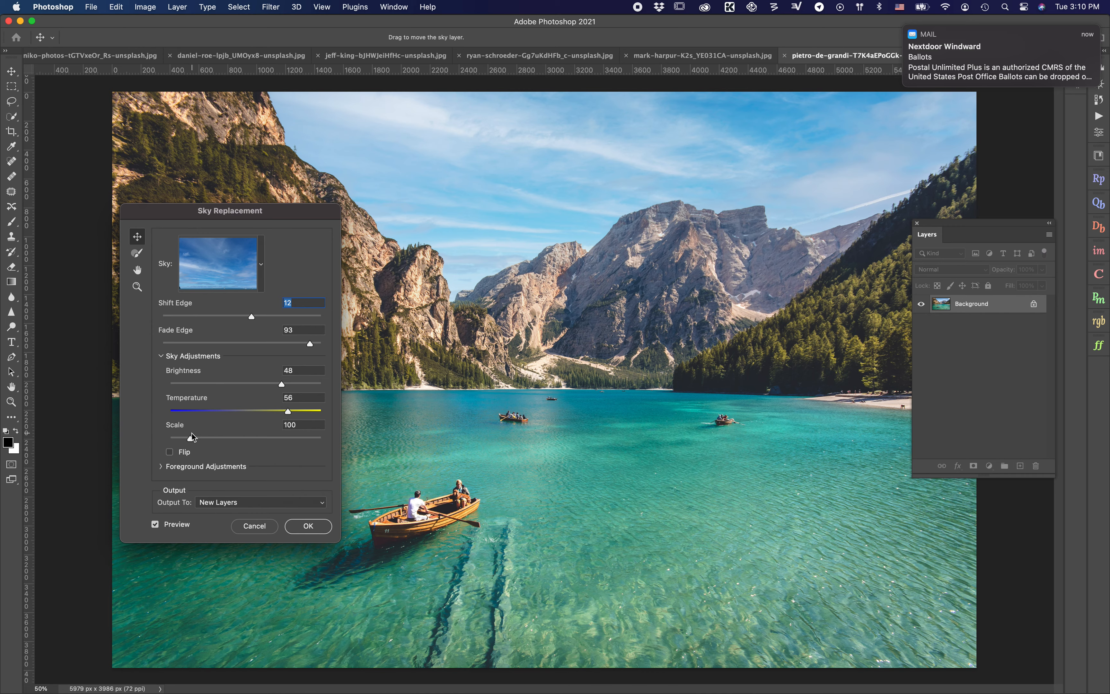
mouse_move(190, 437)
mouse_down()
mouse_move(204, 441)
mouse_move(180, 439)
mouse_move(194, 440)
mouse_up()
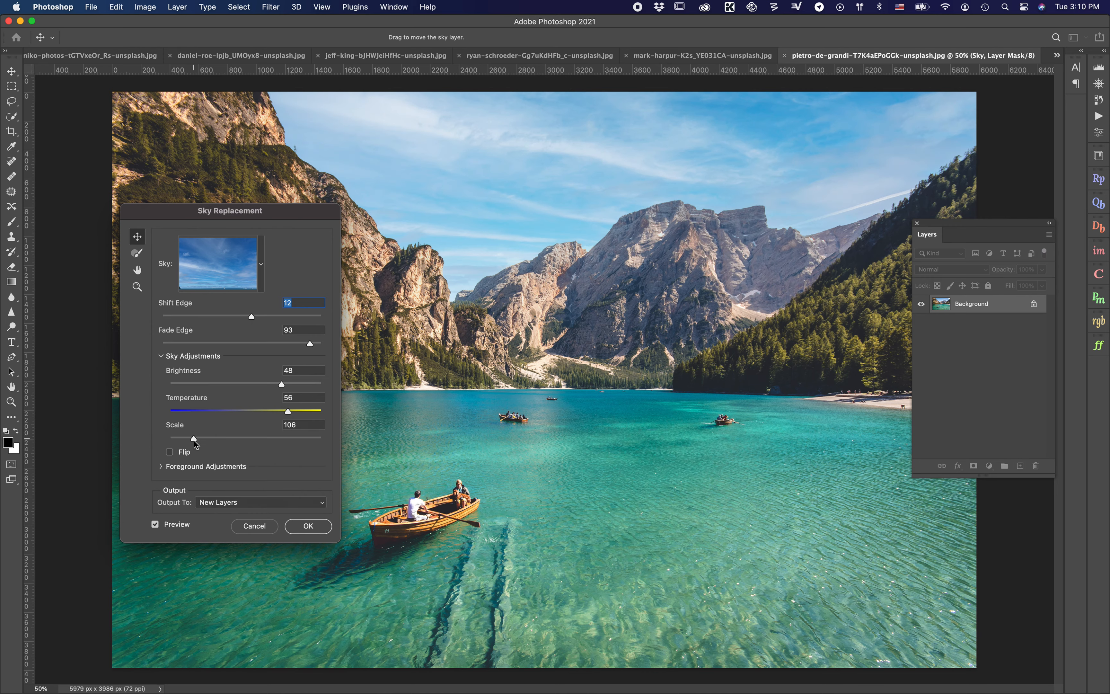
click(171, 452)
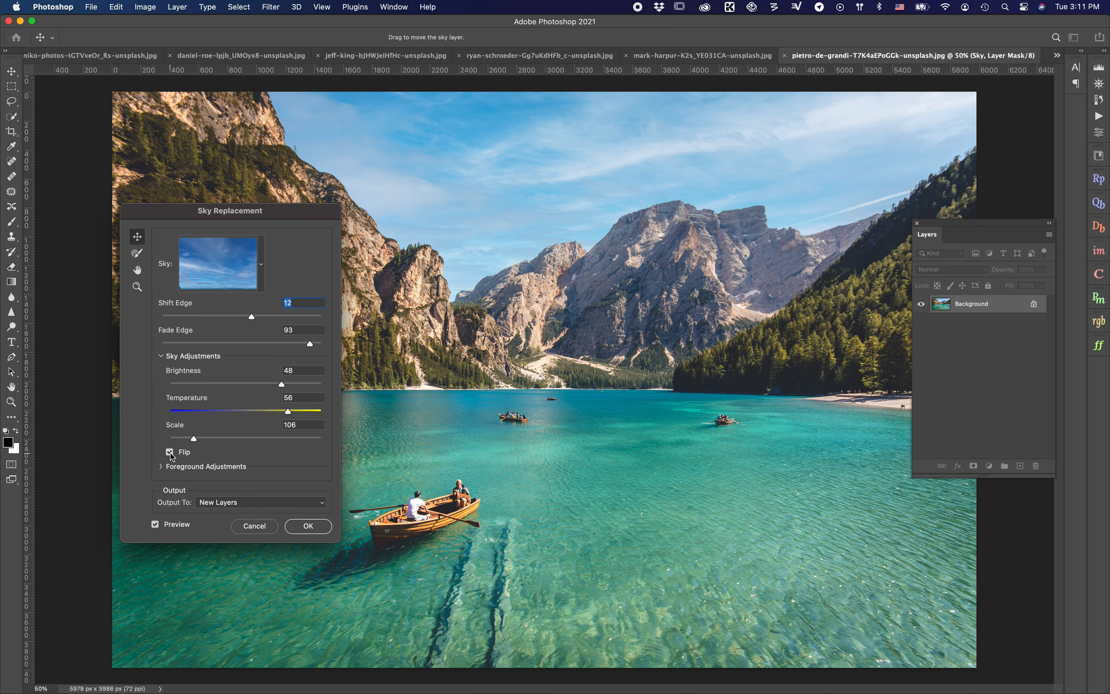
click(170, 452)
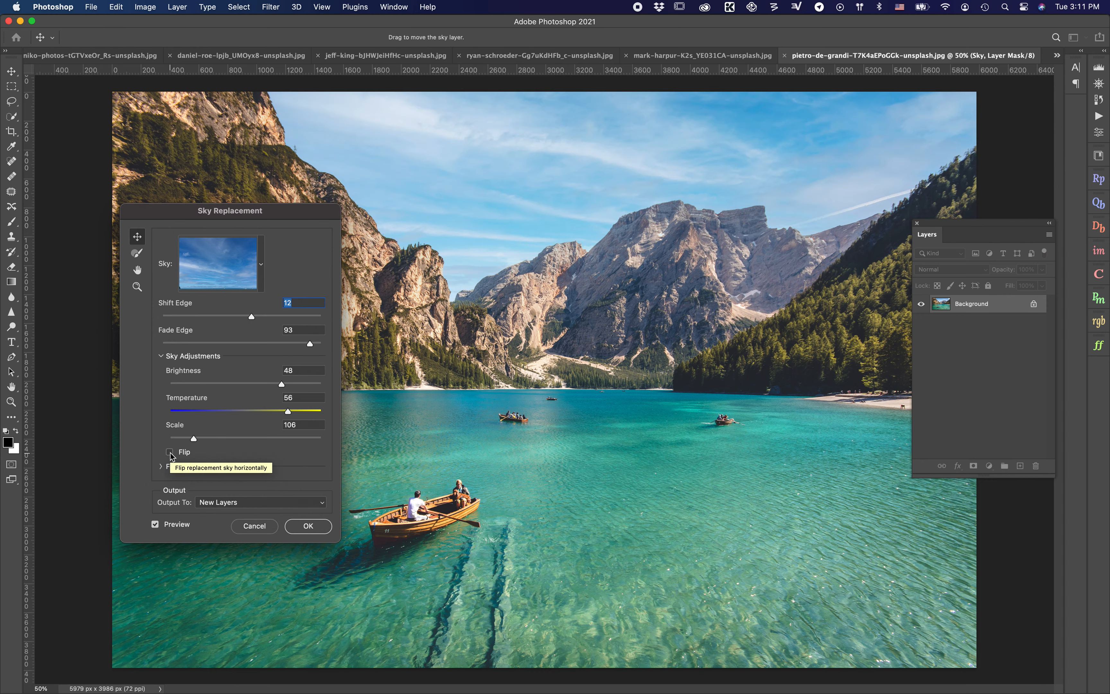
- Expand the foreground adjustments and try the Screen lighting mode, returning it to Multiply
click(161, 467)
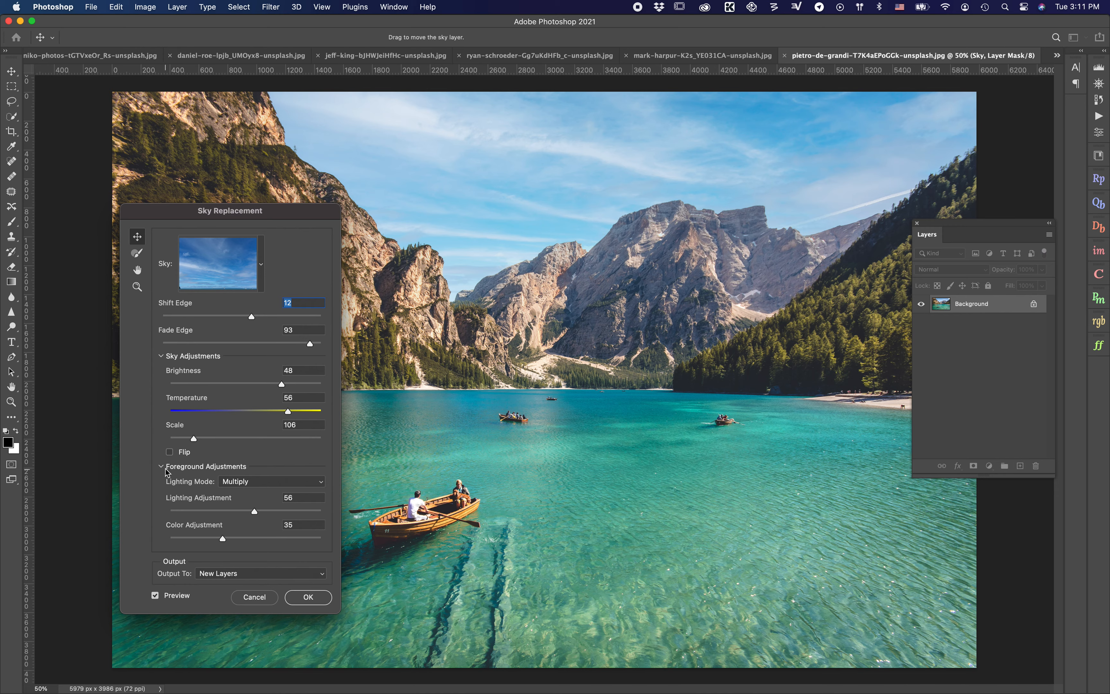
click(265, 481)
click(264, 490)
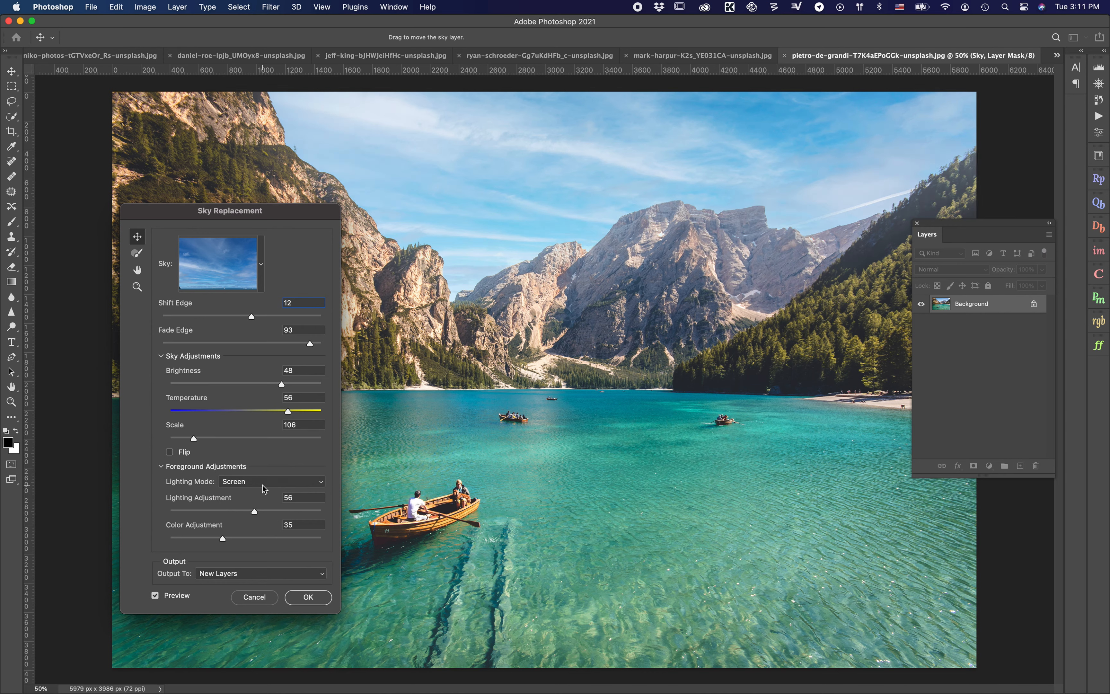
click(265, 487)
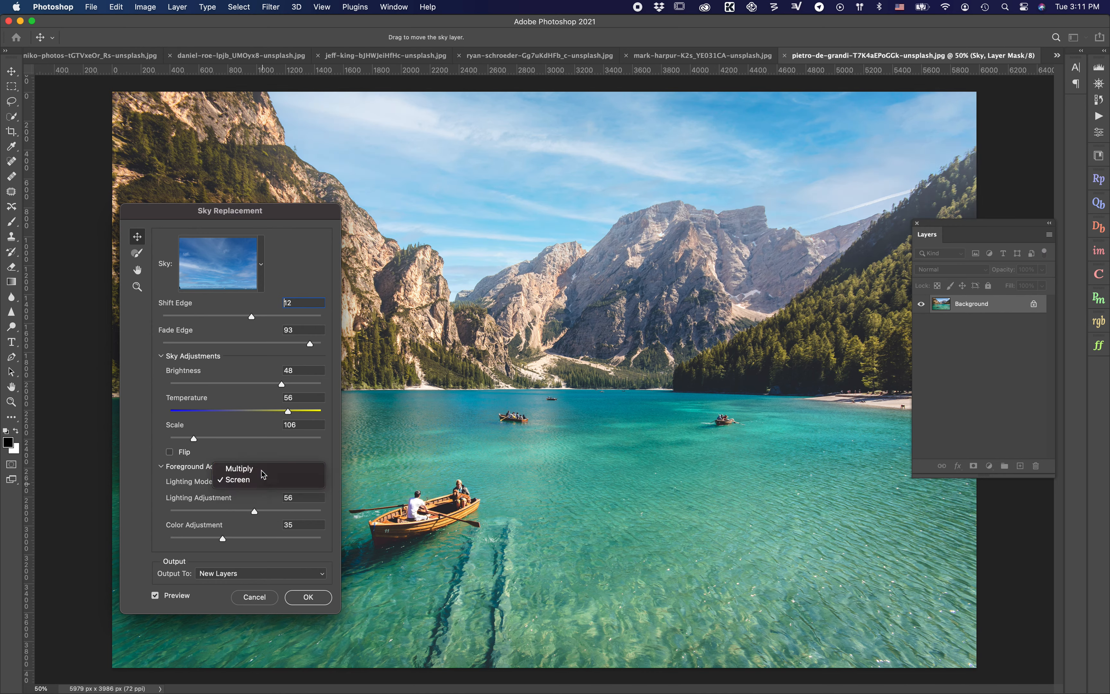
click(264, 472)
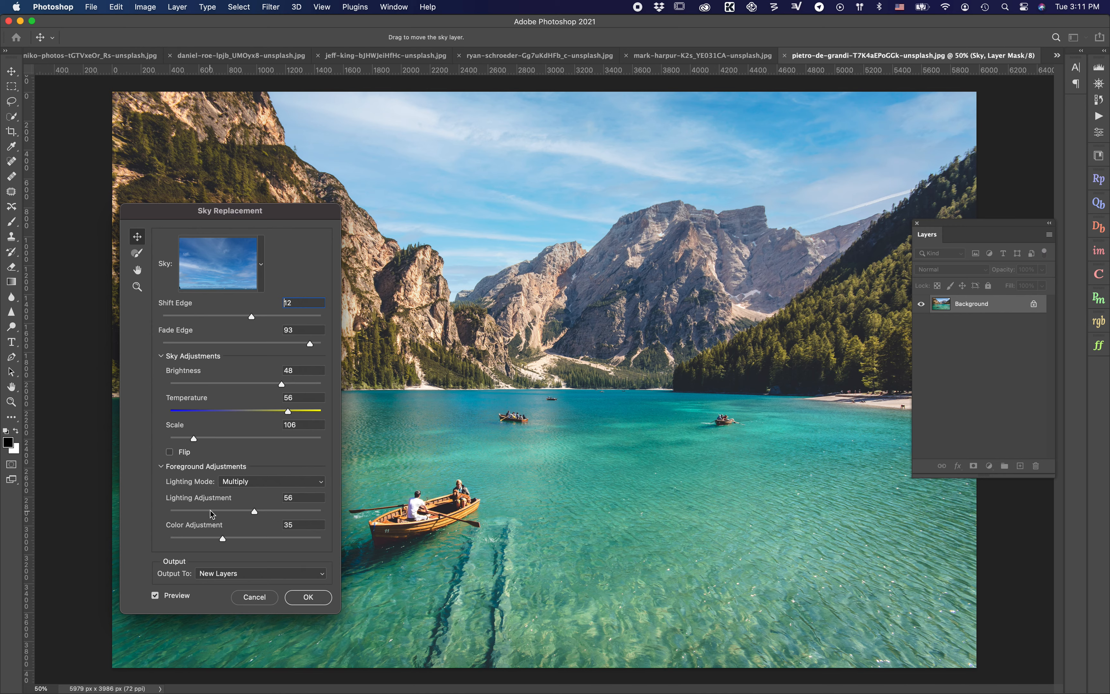
- Set the foreground's Lighting Adjustment to 68 and Color Adjustment to 61, keeping New Layers as the output
drag(254, 512, 279, 514)
drag(278, 513, 272, 512)
drag(223, 541, 262, 542)
click(221, 575)
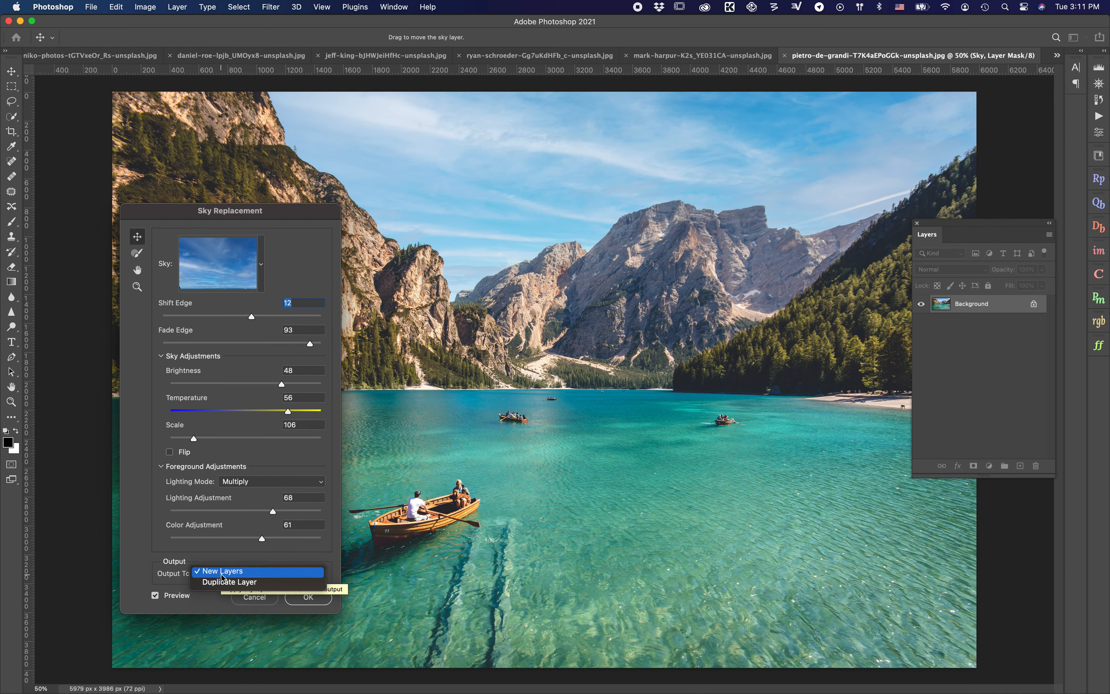
click(232, 558)
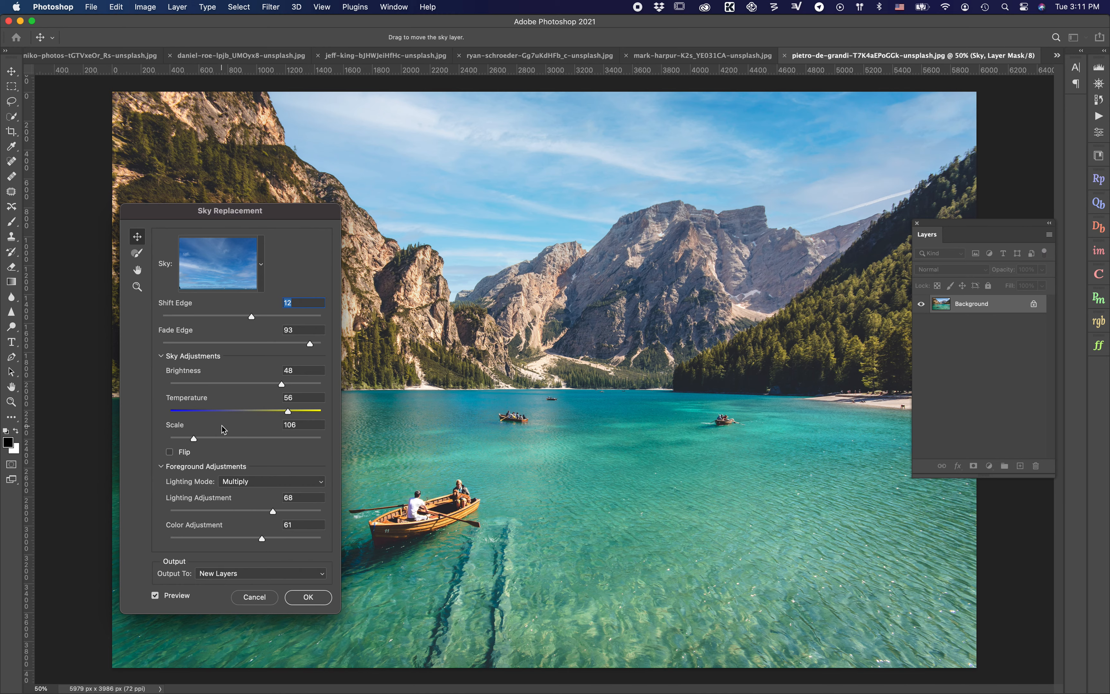
- Activate the Sky Brush and apply the sky replacement to the mountain lake photo
click(137, 257)
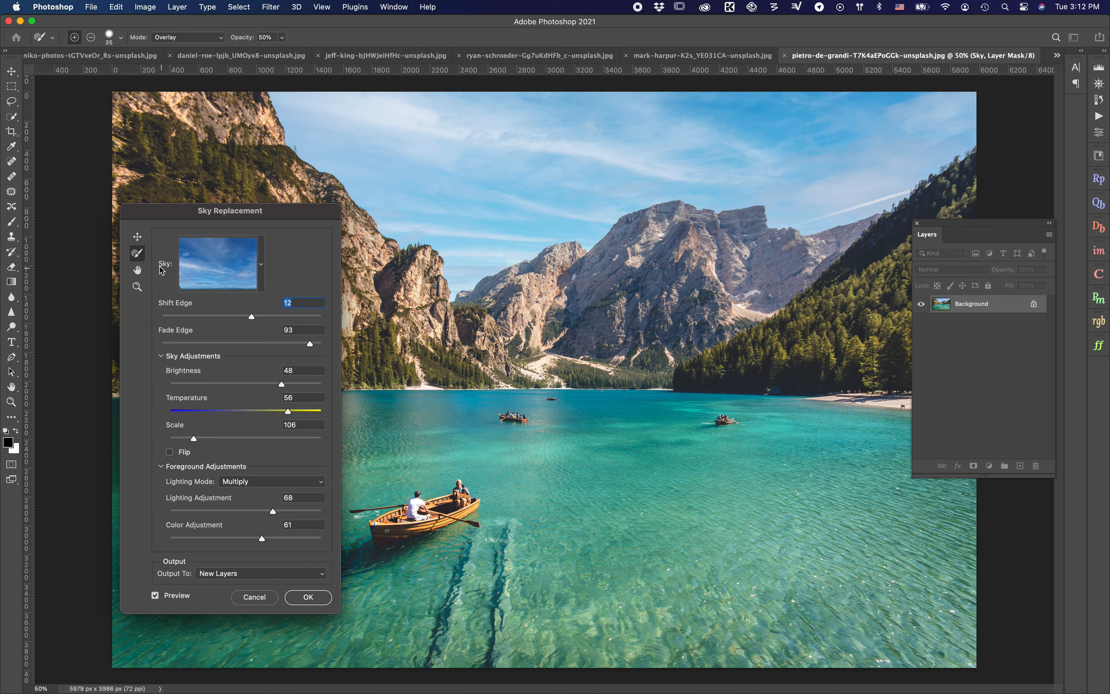
click(137, 253)
click(309, 597)
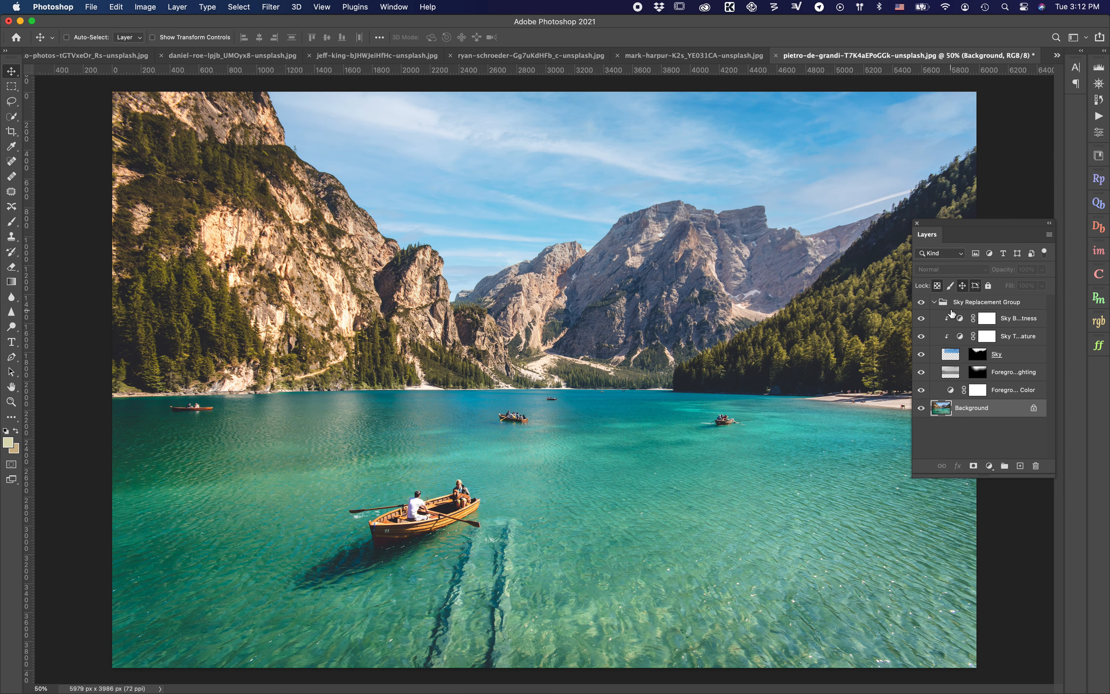
- Compare the lake photo before and after by toggling the visibility of the Sky Replacement Group
click(922, 302)
click(922, 302)
click(922, 303)
click(922, 302)
- Switch to the photo of the purple flowers by the sunset lake and start Sky Replacement on it
click(714, 57)
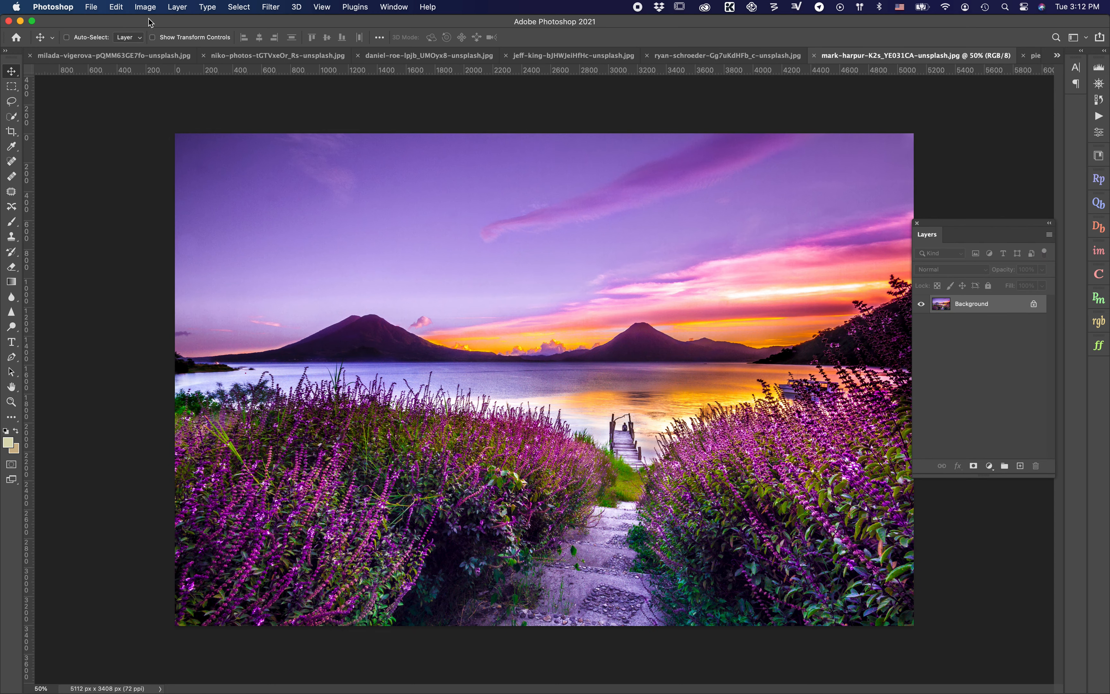
click(113, 9)
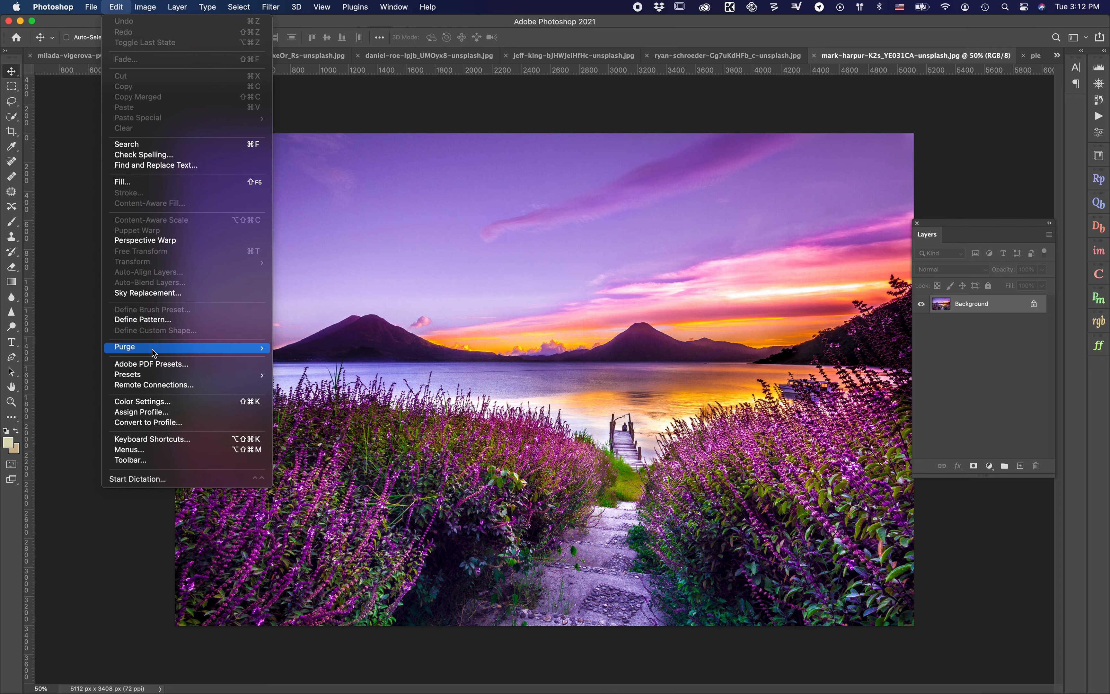
click(151, 294)
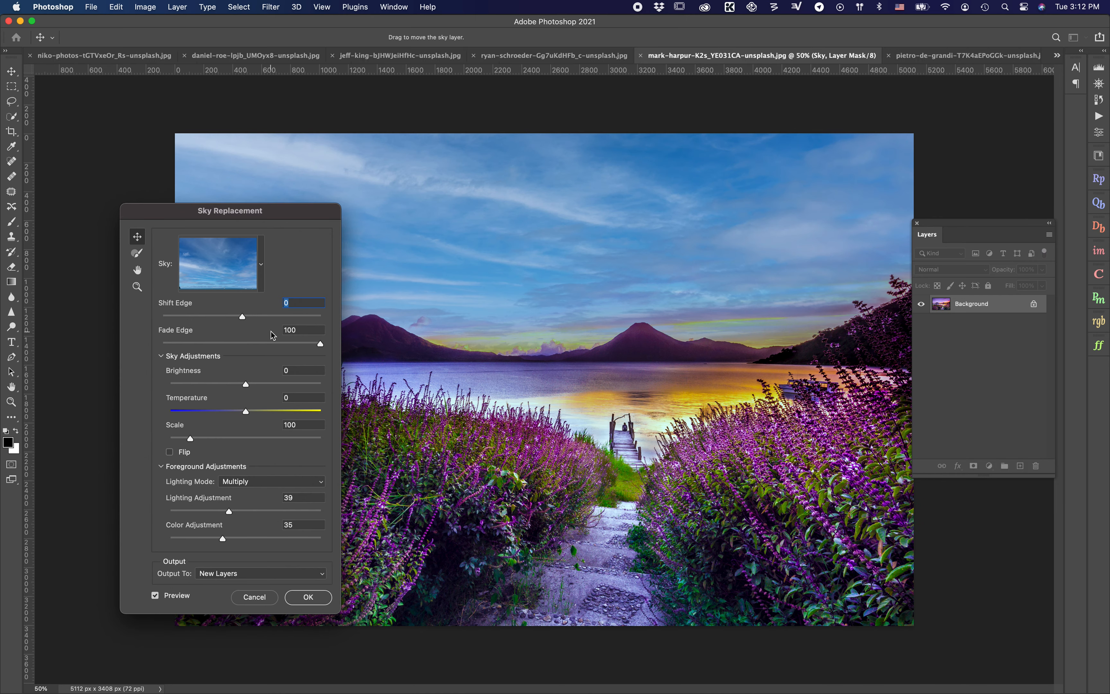
- Choose the red and orange sunset sky above the grey-cloud preset in the Spectacular presets, browse the remaining skies and close the picker
click(261, 265)
scroll(246, 441, down, 15)
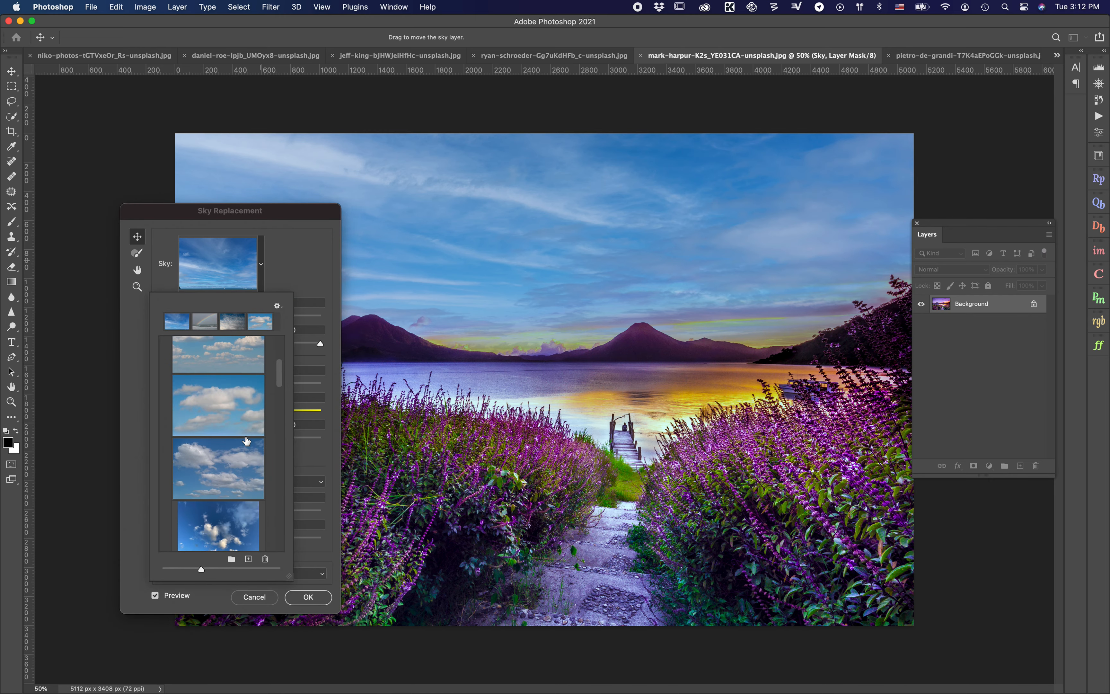
scroll(247, 441, down, 3)
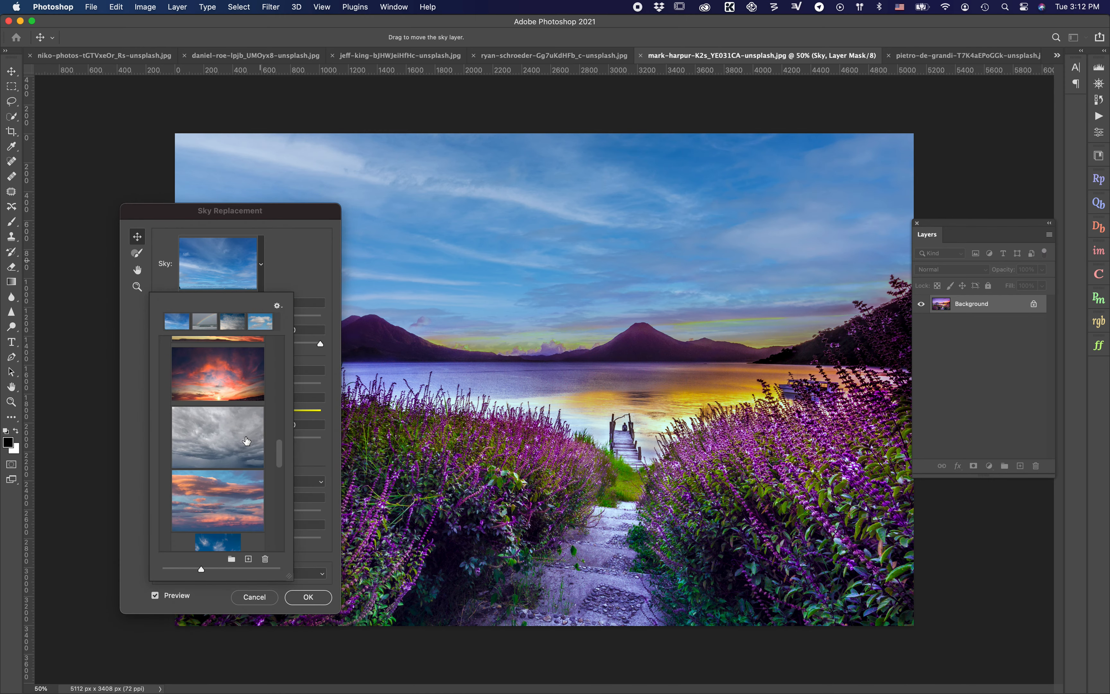
click(201, 376)
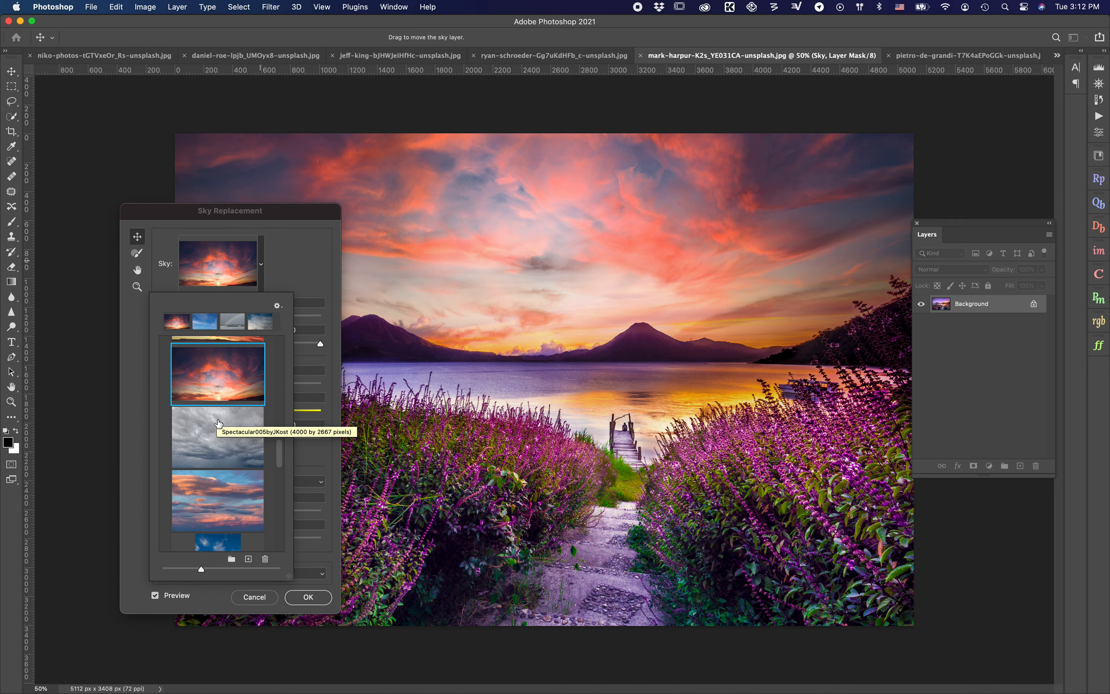
scroll(230, 483, down, 4)
scroll(230, 483, down, 10)
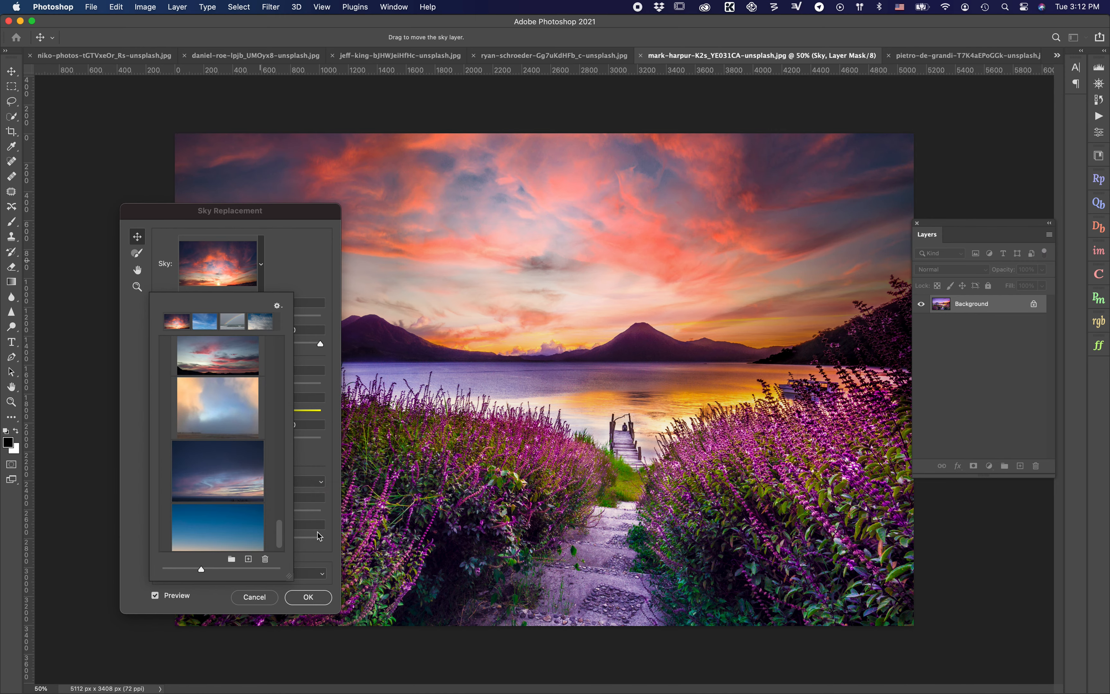
click(332, 546)
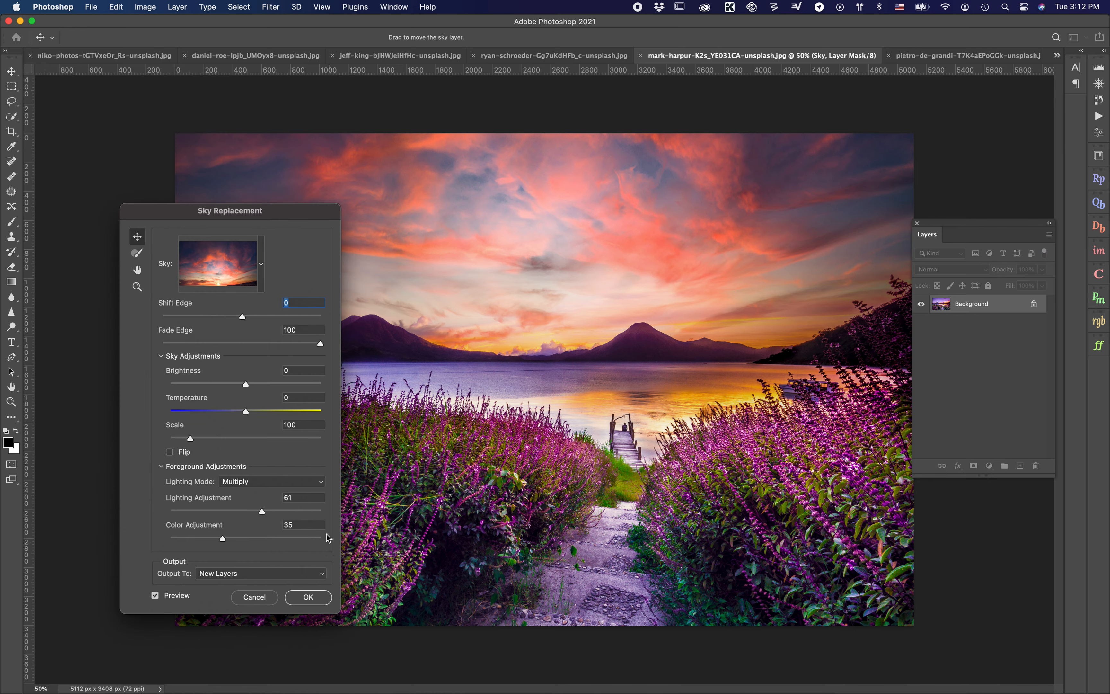
- Compare the original and replaced skies by toggling the preview off and on
click(154, 595)
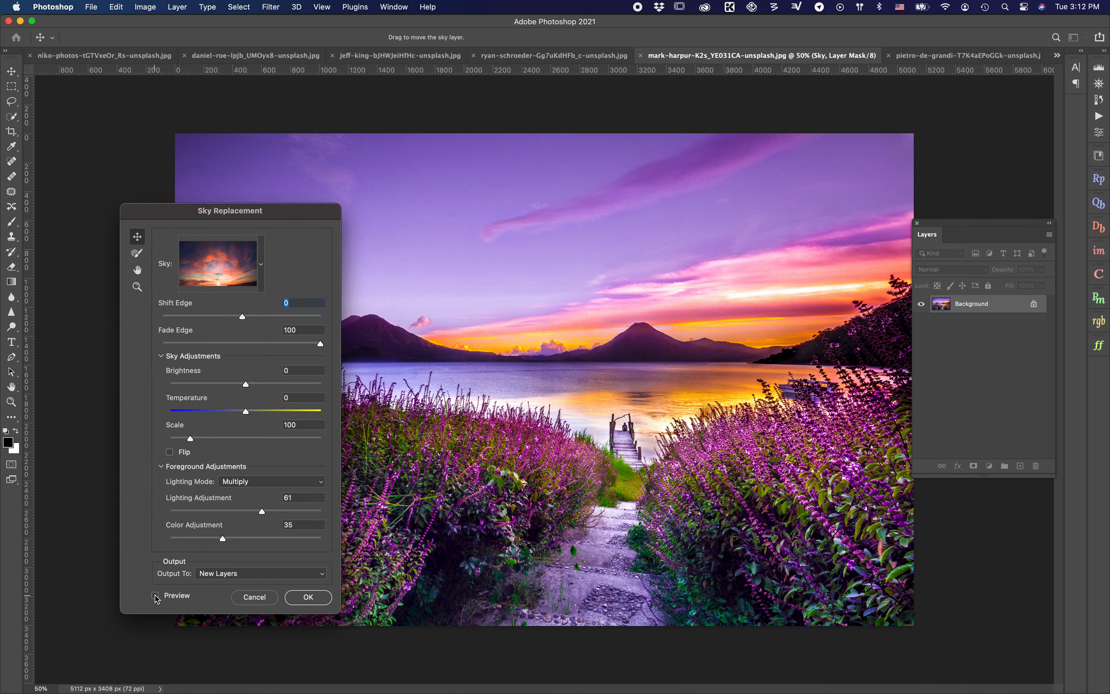
click(155, 596)
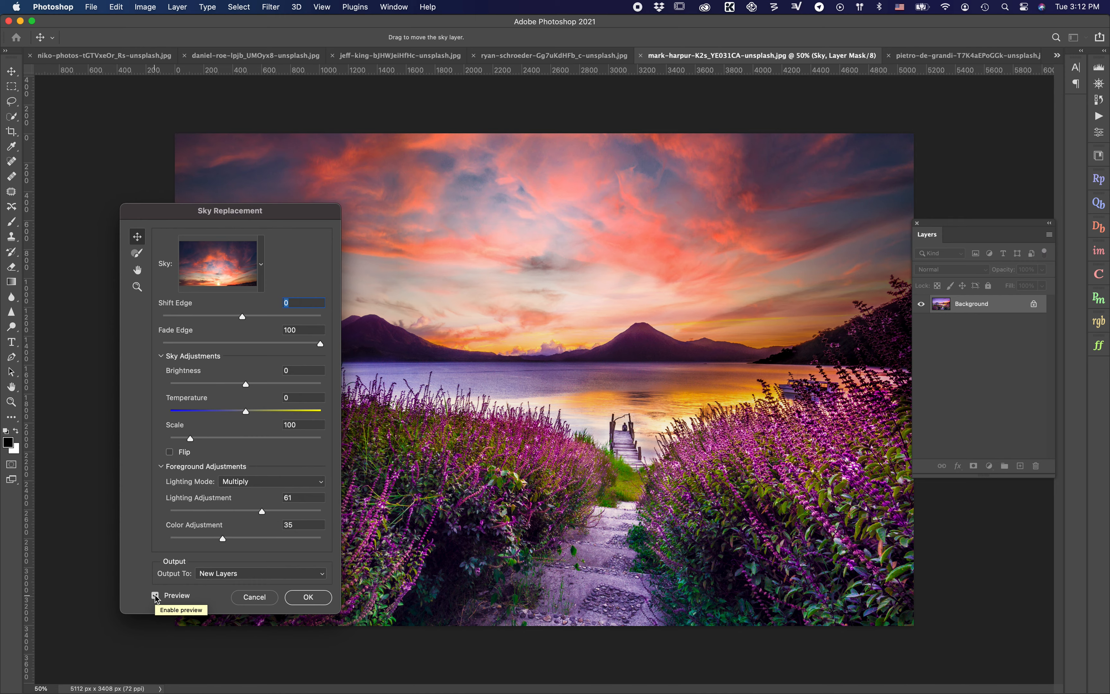
click(156, 596)
click(155, 595)
- Try a sky Temperature of -25, set it to 68, and set the sky's Brightness to 21
drag(246, 413, 225, 410)
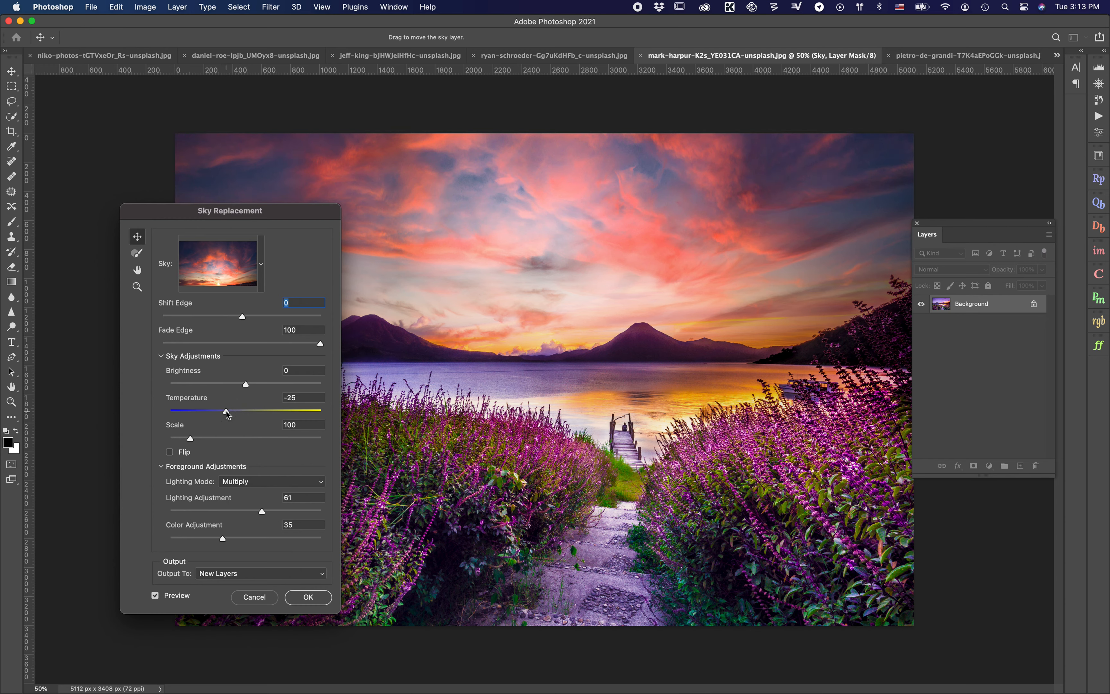
drag(225, 410, 299, 415)
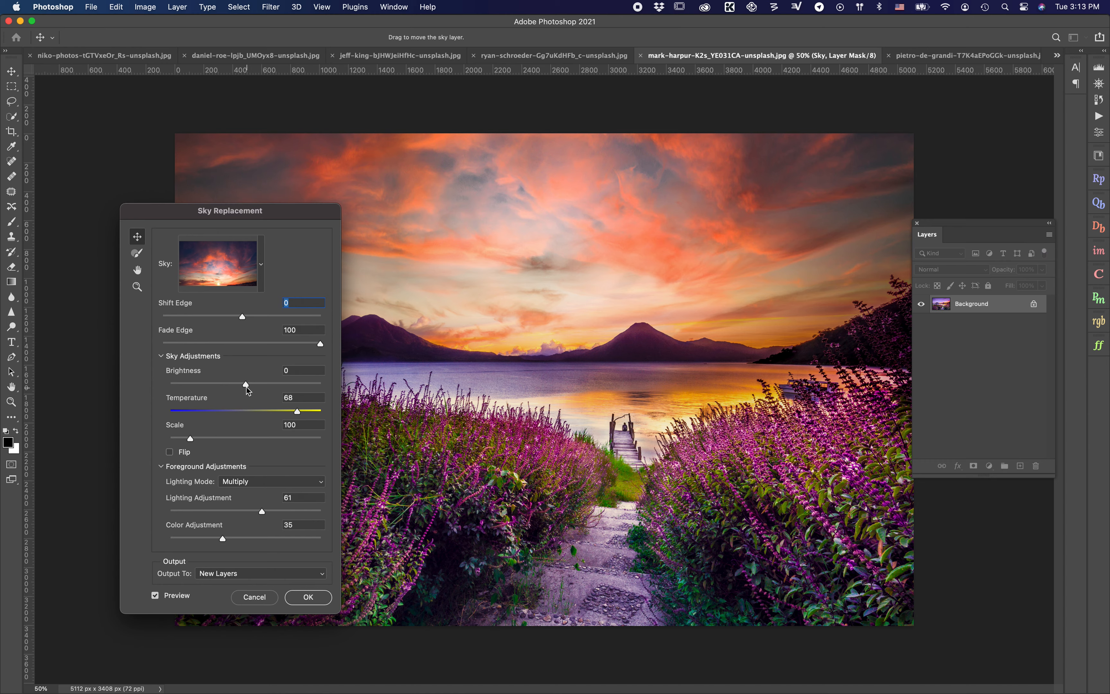
drag(246, 385, 262, 384)
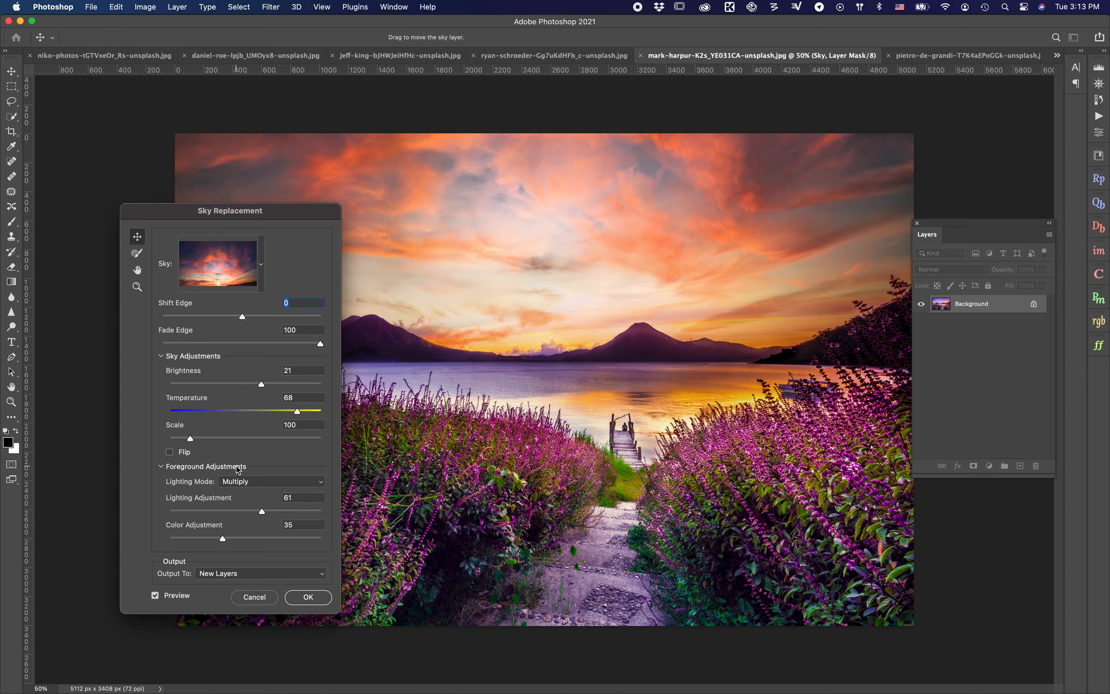
- Try the Screen lighting mode for the foreground and return it to Multiply
click(237, 481)
click(239, 490)
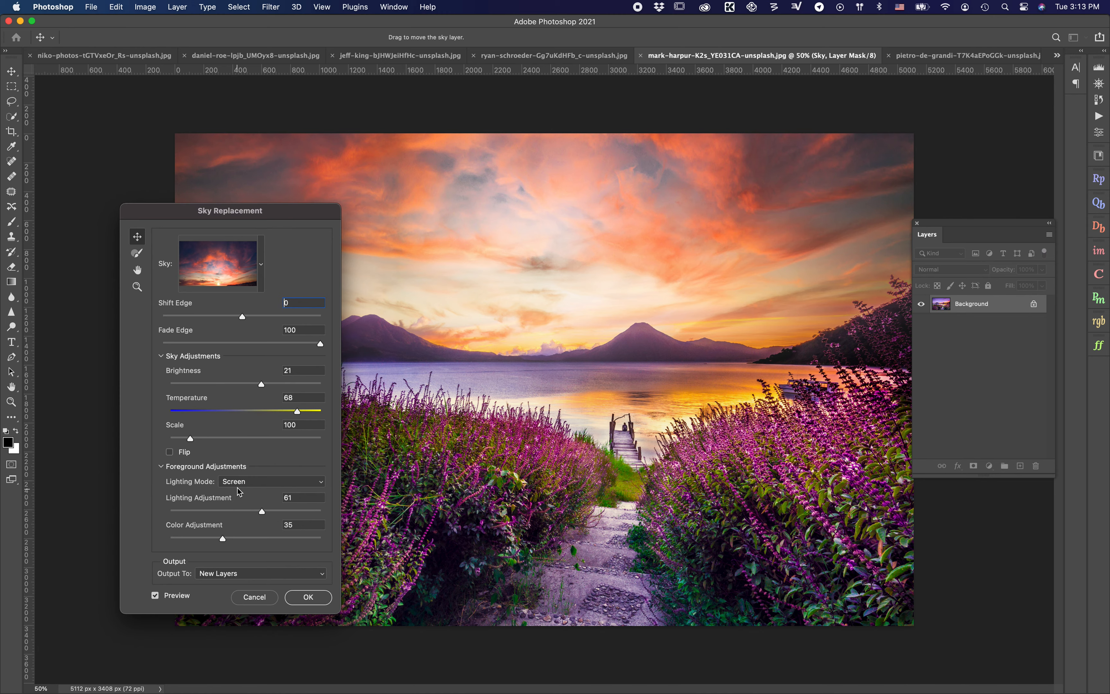
click(243, 483)
click(247, 470)
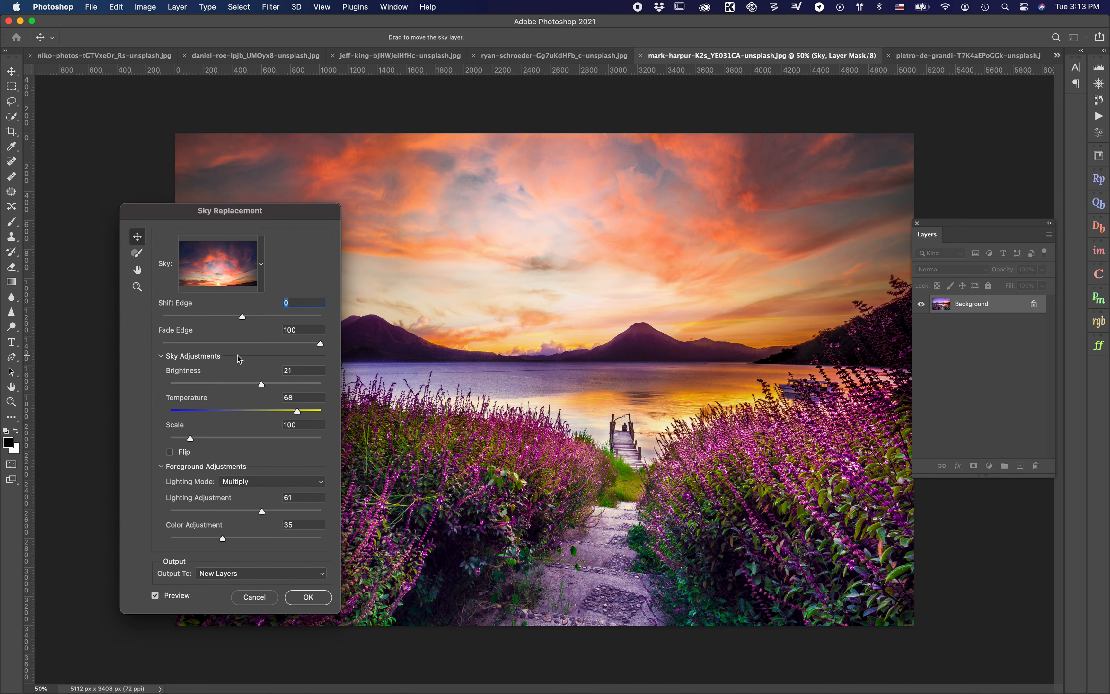
- Set the sky's Scale to 107 and apply the sky replacement to the purple flower photo
drag(190, 439, 195, 438)
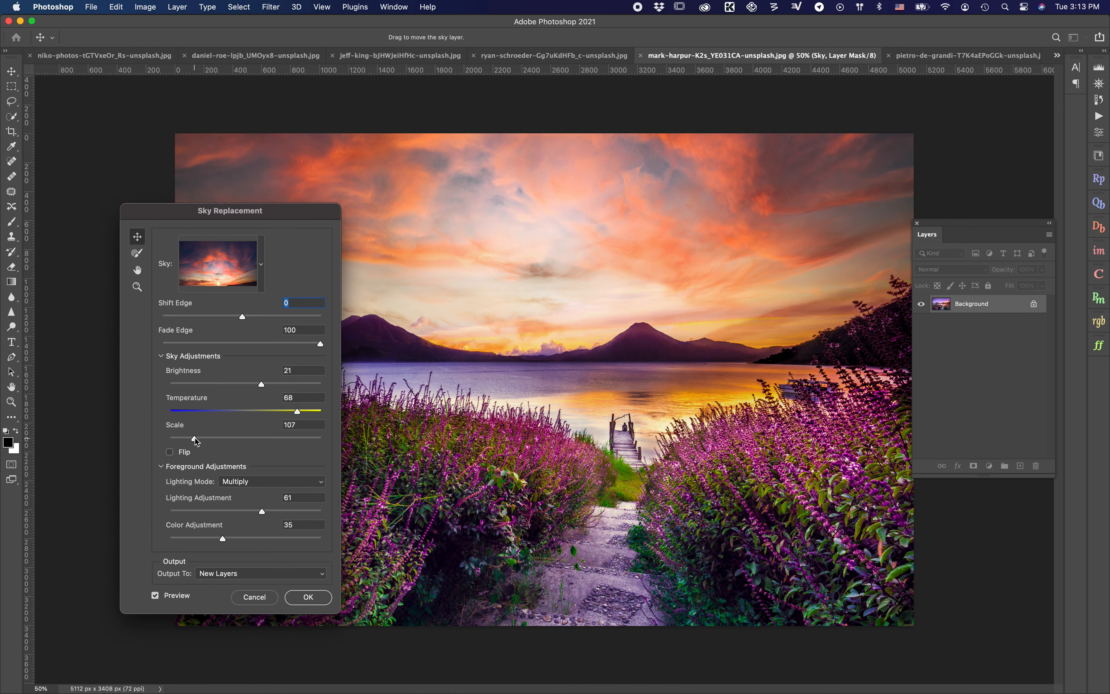
click(308, 597)
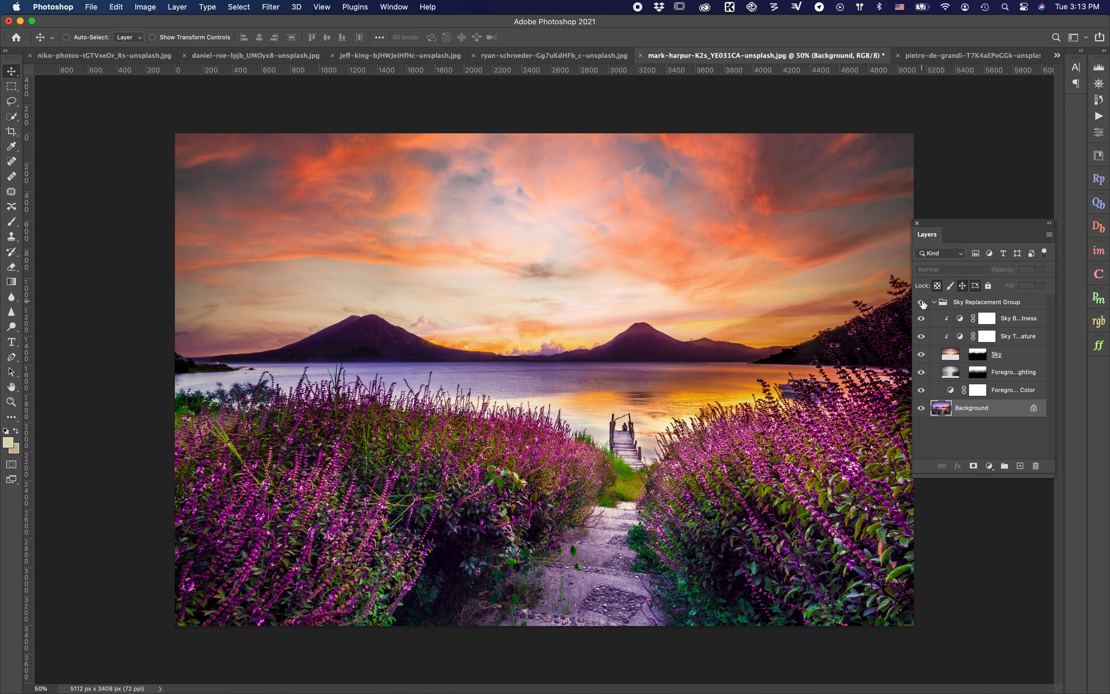
- Compare the flower photo before and after by repeatedly toggling the visibility of the Sky Replacement Group
click(922, 303)
click(921, 302)
click(921, 303)
click(922, 302)
click(922, 302)
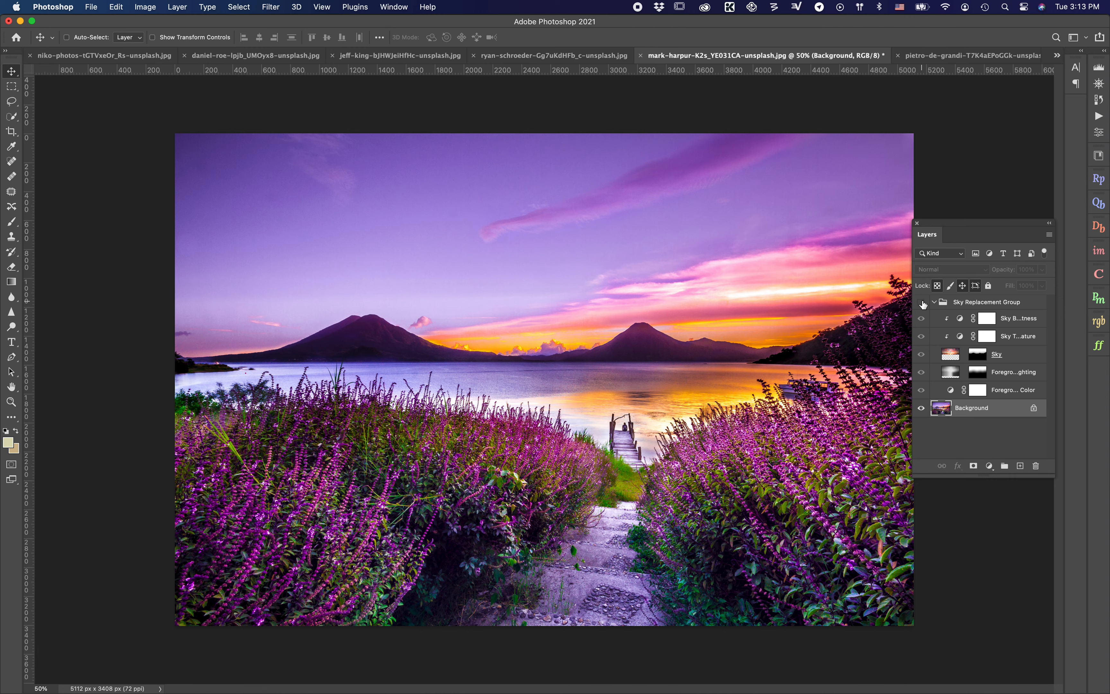
click(922, 302)
click(922, 302)
click(922, 303)
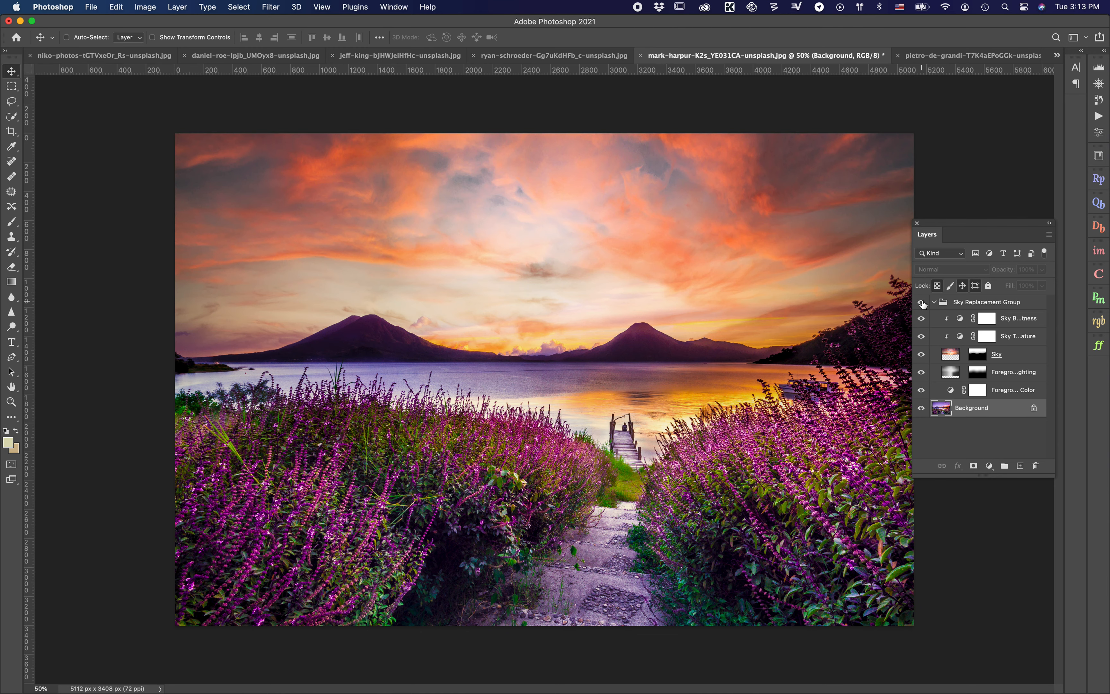
click(922, 302)
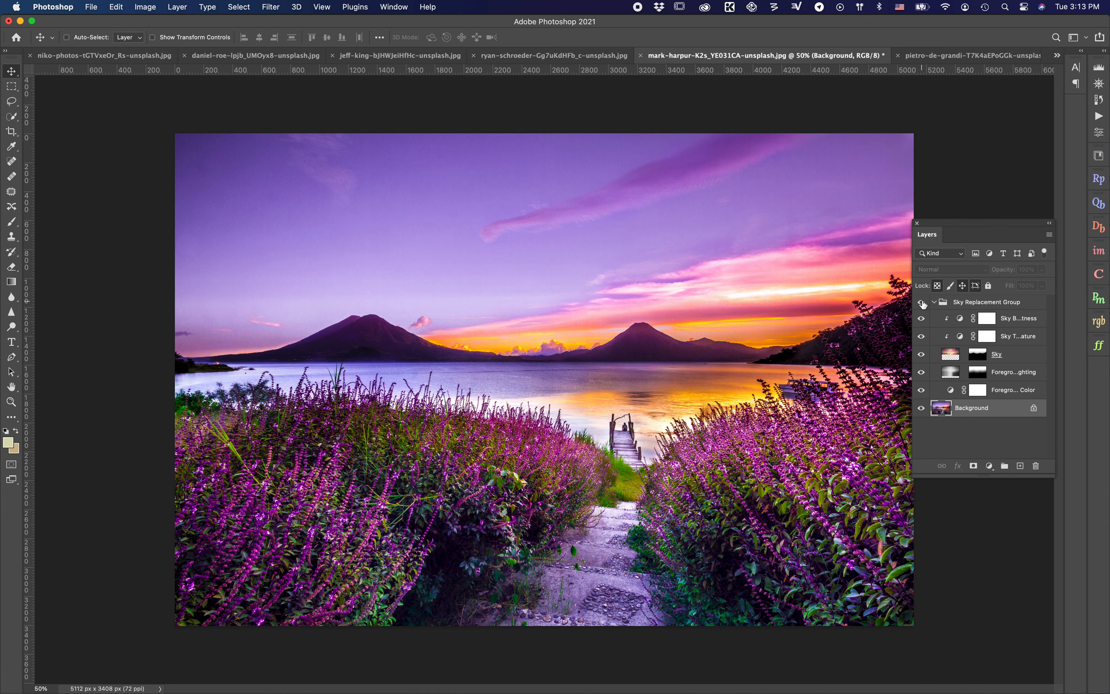
click(921, 302)
click(921, 302)
click(922, 302)
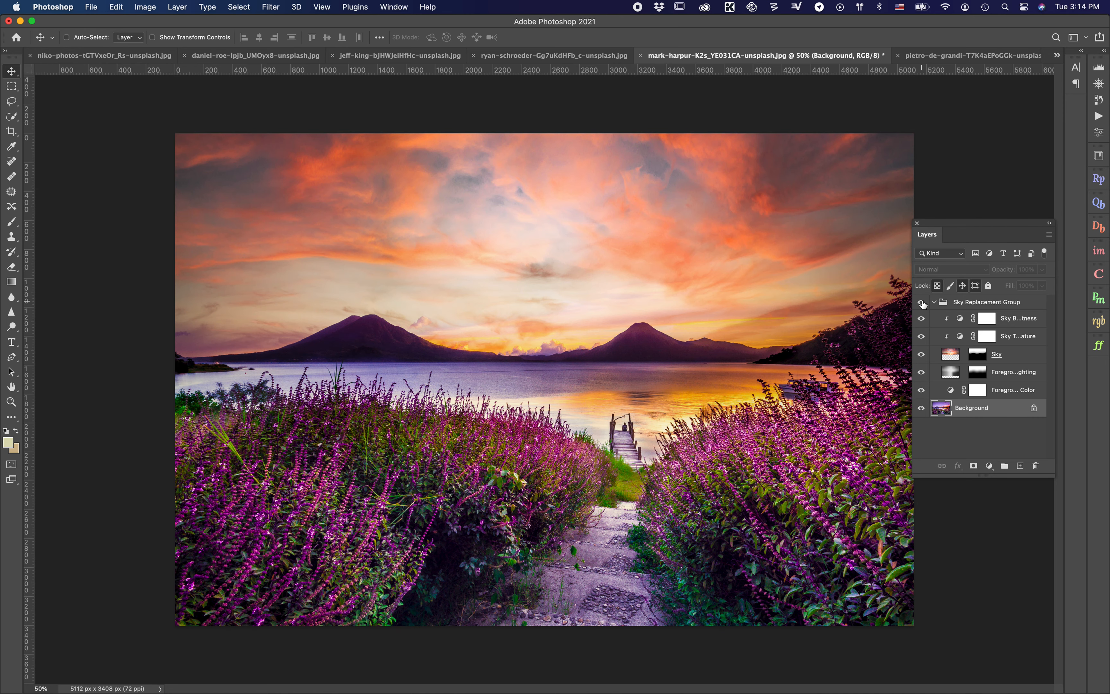
- Switch to the snowy mountain photo with the plain teal sky and start Sky Replacement on it
click(592, 55)
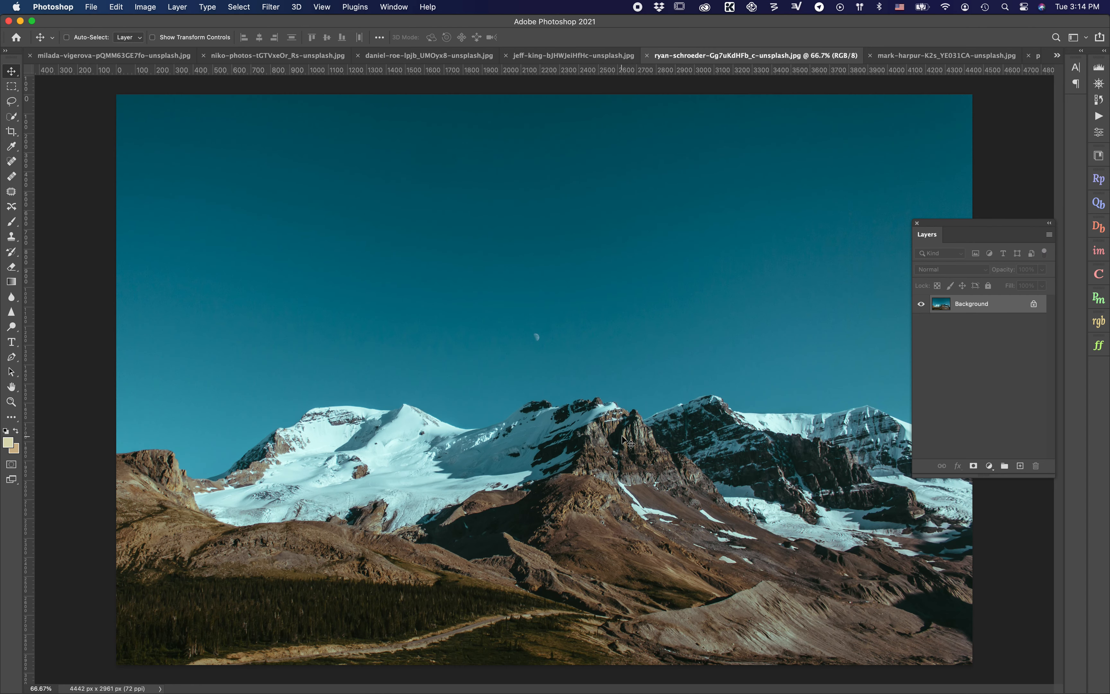
click(149, 6)
mouse_move(116, 7)
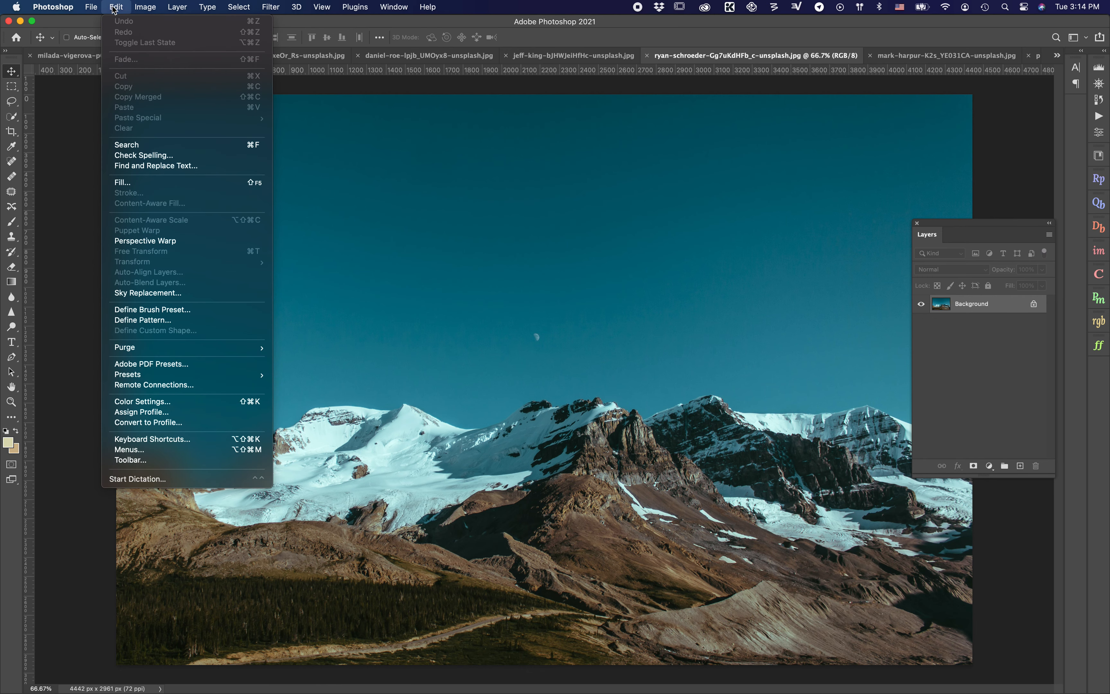
click(187, 296)
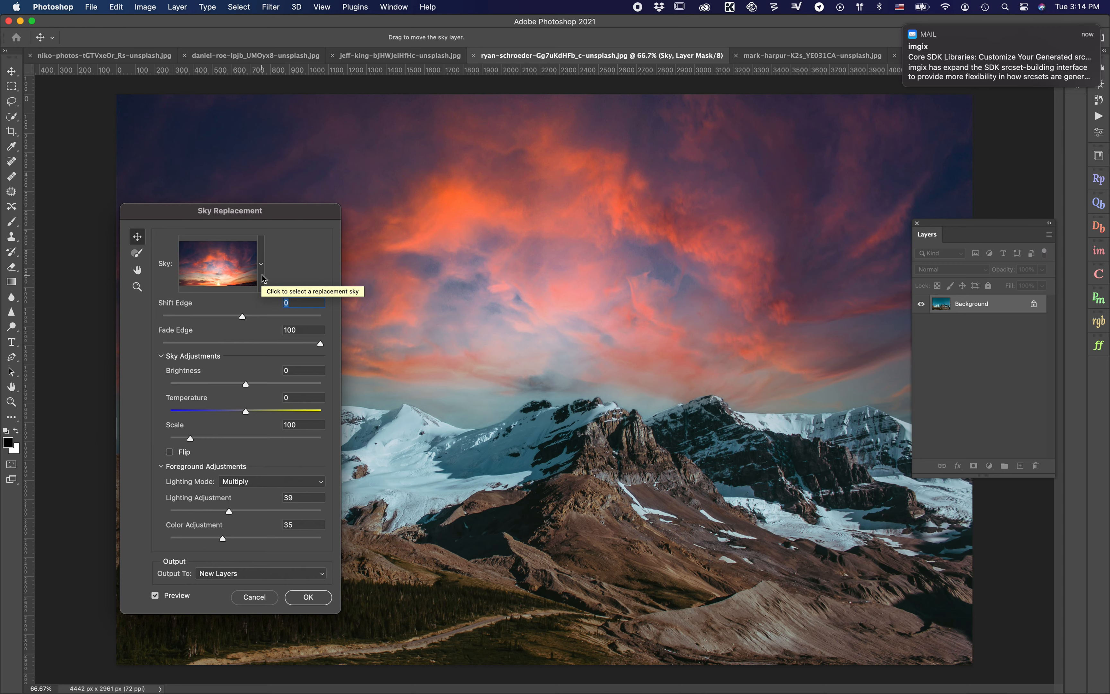
- Browse the preset skies from Blue Skies through Spectacular to Sunsets and back for the snowy mountain photo
click(264, 280)
scroll(260, 418, down, 2)
scroll(259, 418, down, 5)
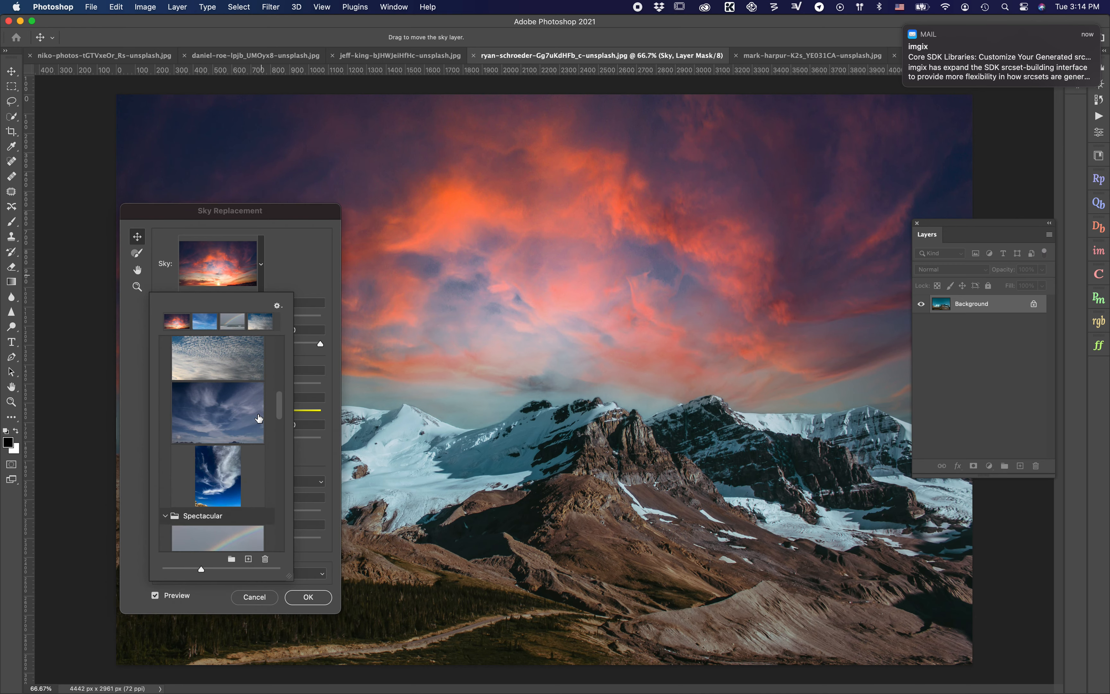
scroll(259, 418, down, 6)
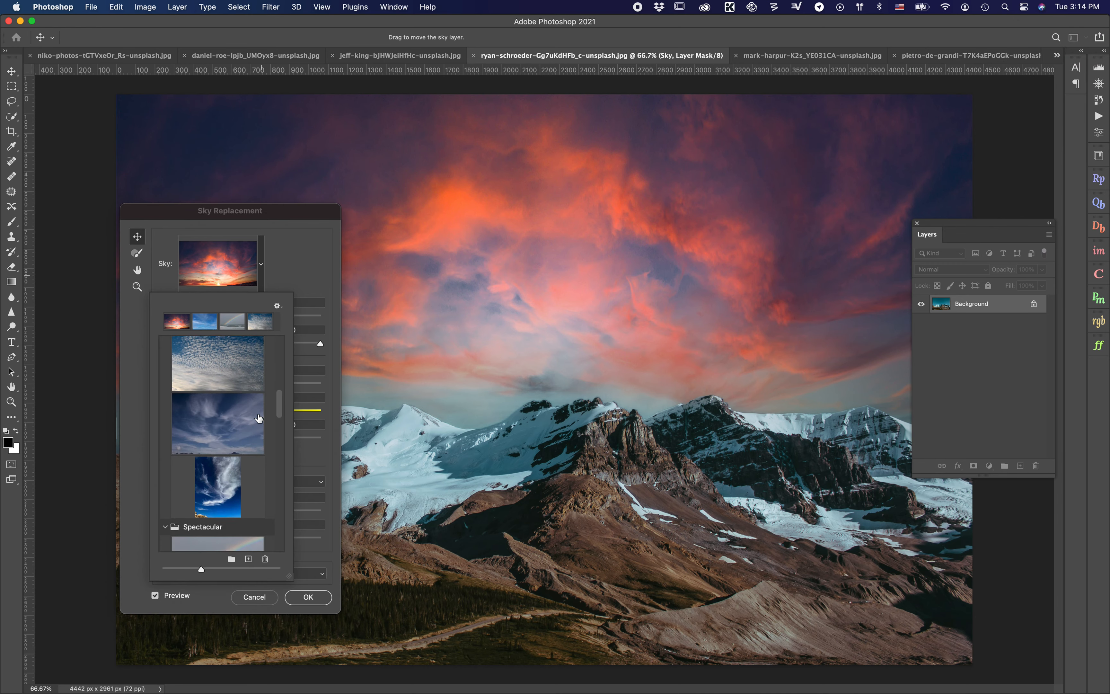
scroll(259, 419, down, 6)
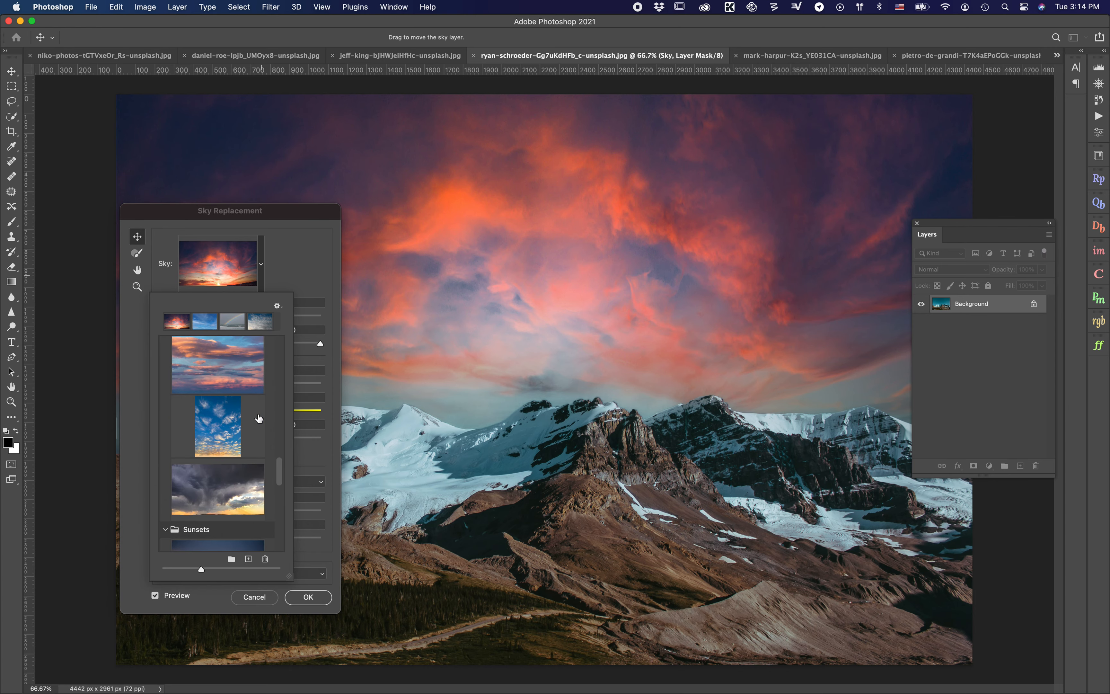
scroll(259, 418, down, 2)
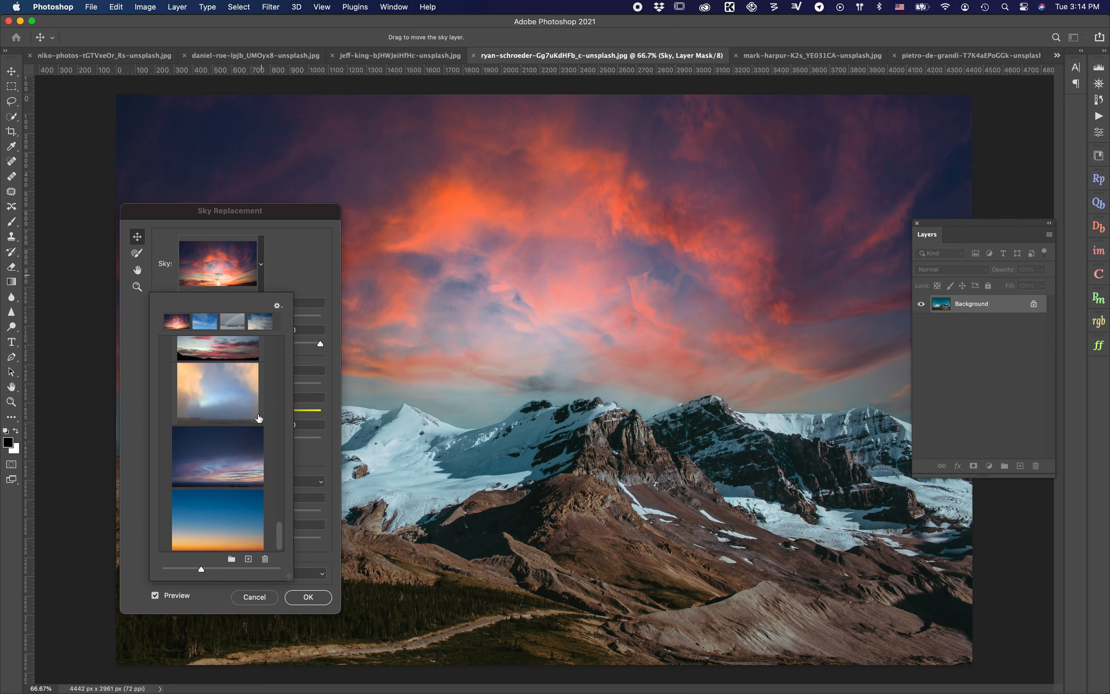
scroll(259, 418, up, 8)
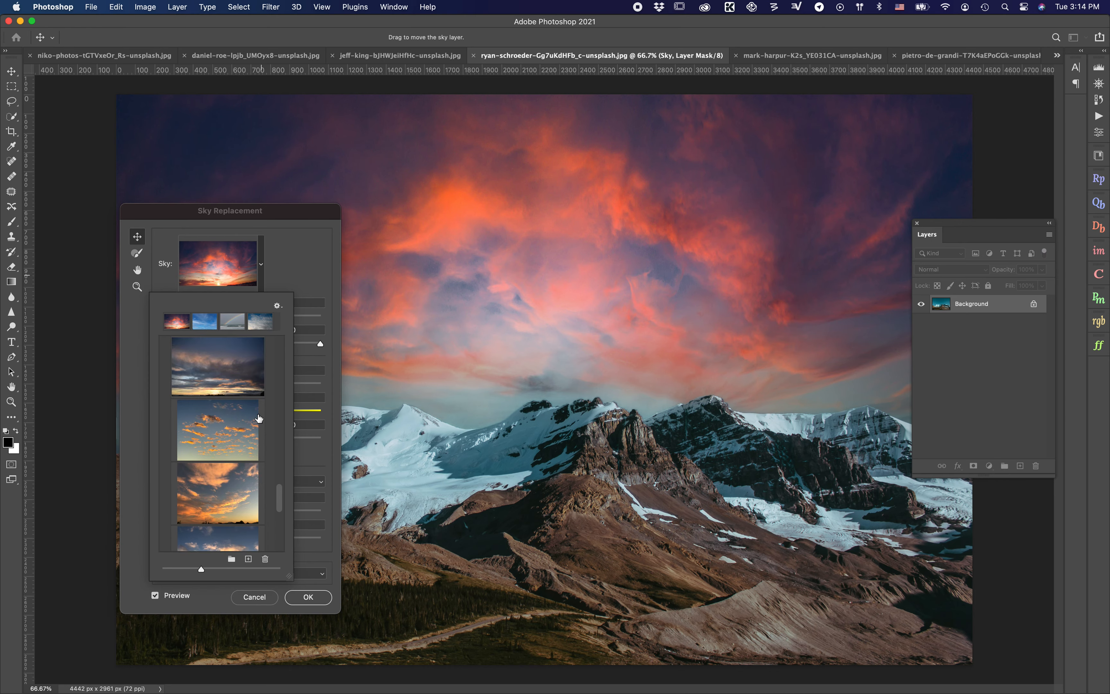
scroll(259, 419, up, 6)
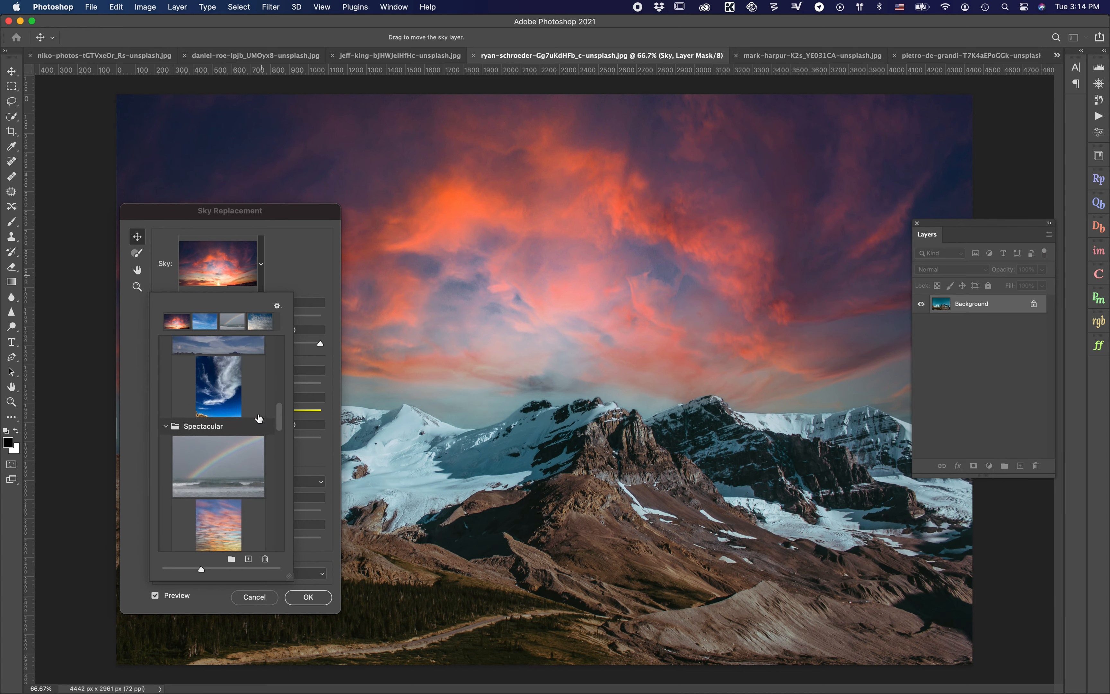
scroll(259, 418, up, 8)
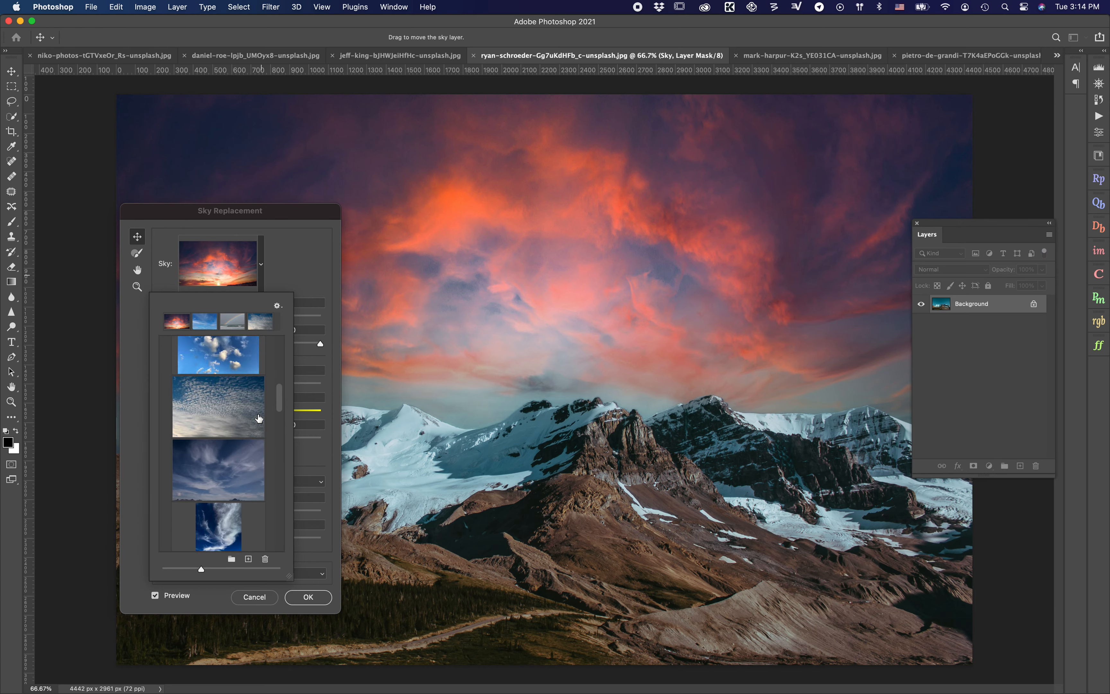
scroll(259, 419, up, 8)
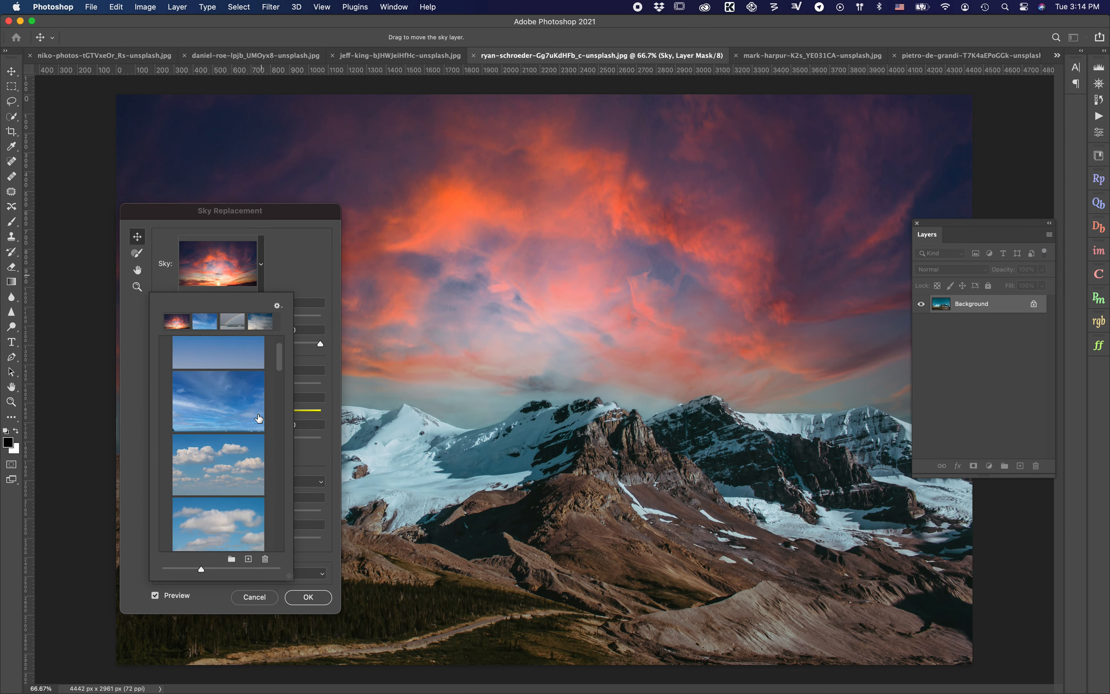
- Try three Blue Skies presets on the mountain photo: the wispy BlueSky001byPhotoshop, the small puffy clouds, and the dense white clouds on deeper blue
click(257, 421)
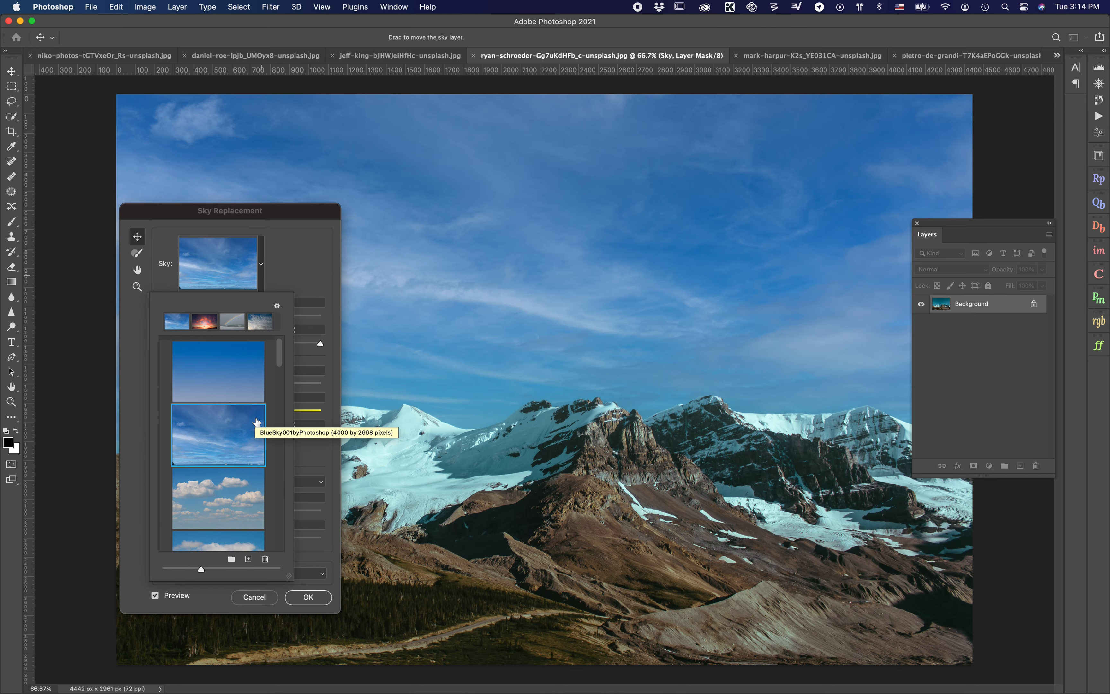
scroll(257, 422, down, 3)
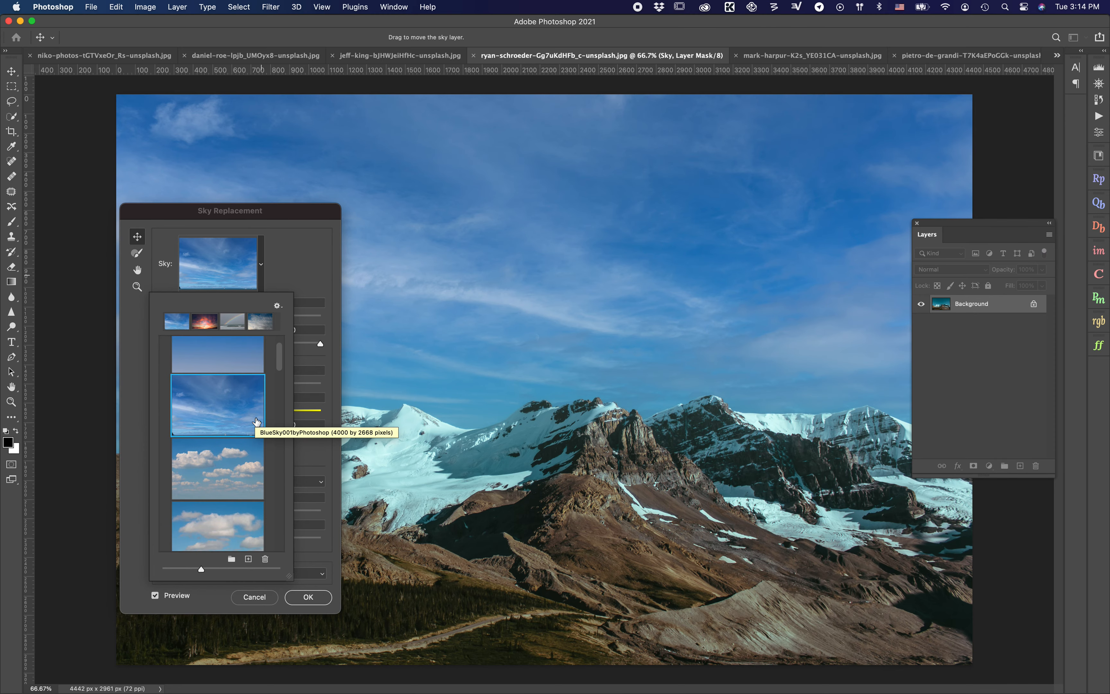
click(245, 441)
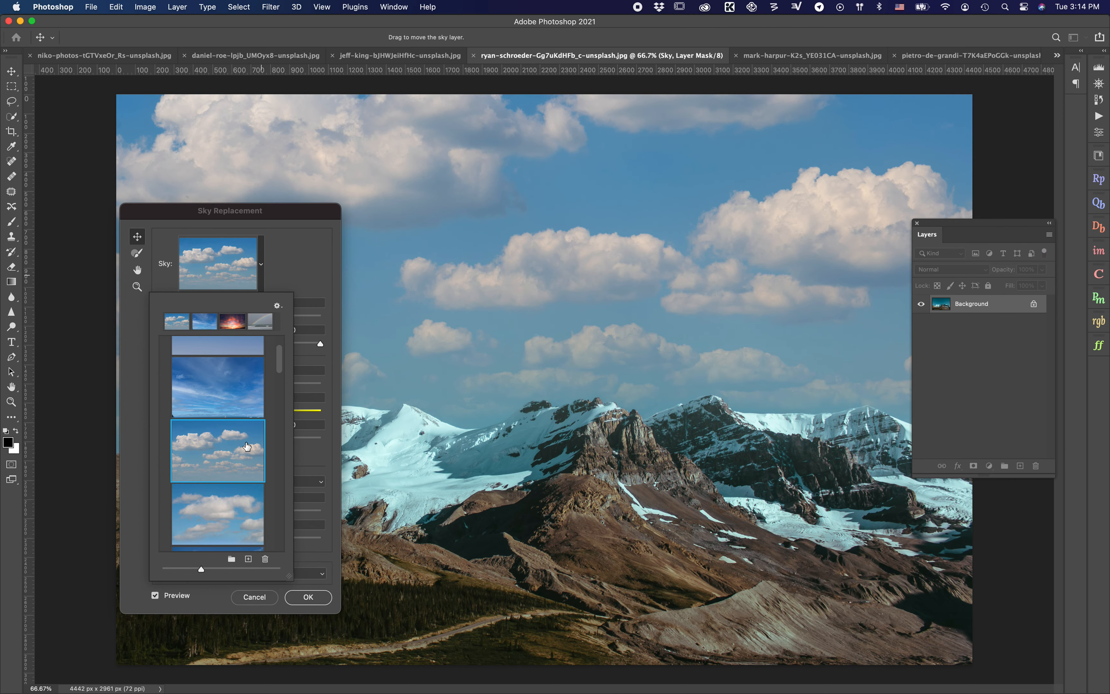
scroll(247, 468, down, 4)
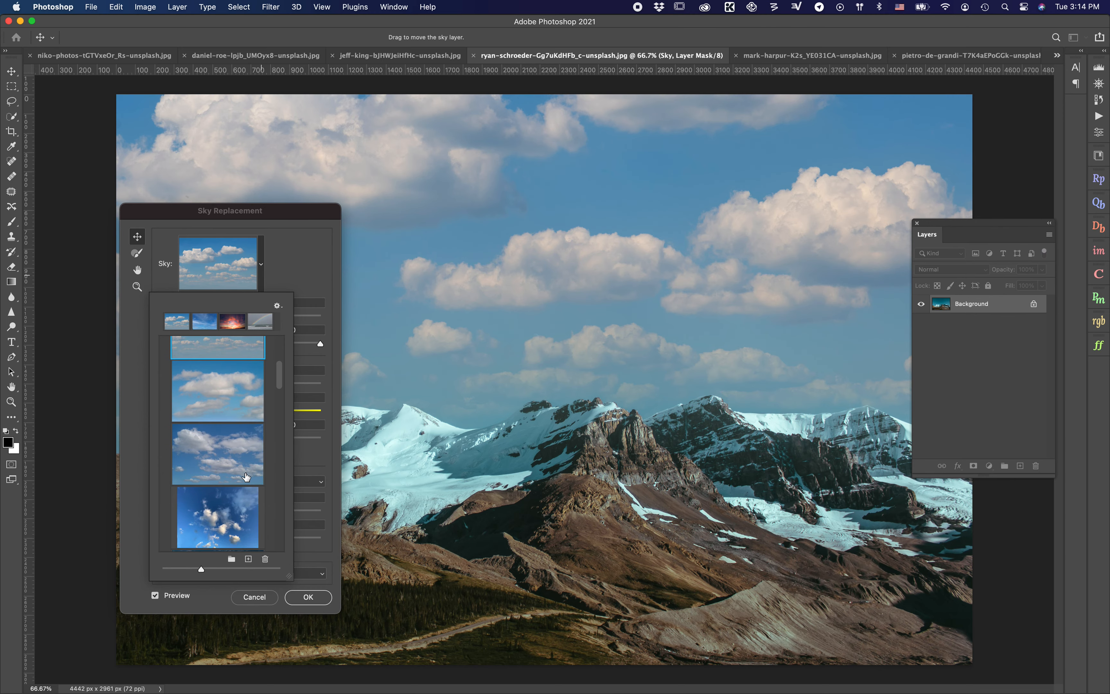
click(239, 463)
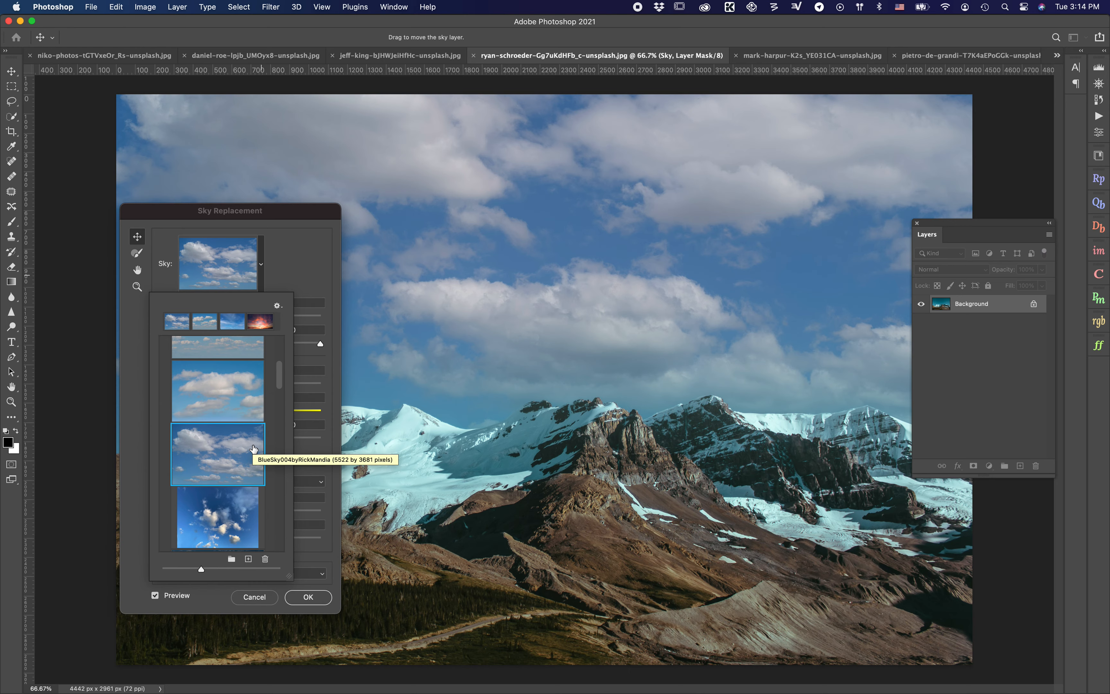
- Try the wispy BlueSky001byPhotoshop preset again on the mountain photo and cancel the sky replacement
scroll(248, 443, down, 4)
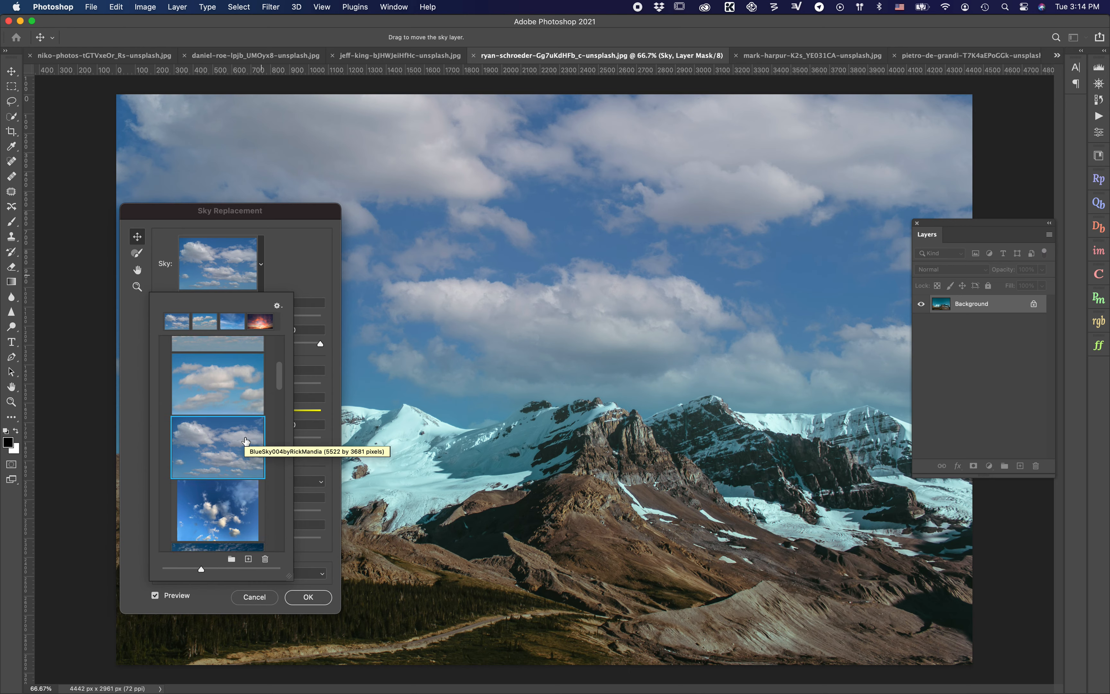
scroll(245, 439, up, 5)
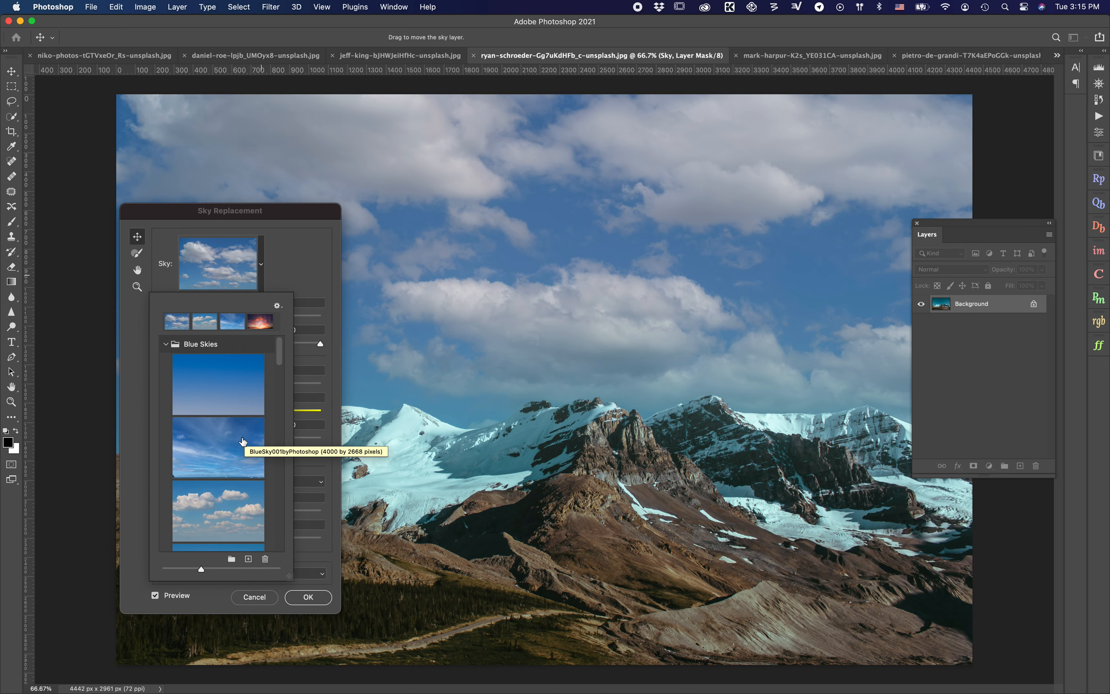
click(239, 444)
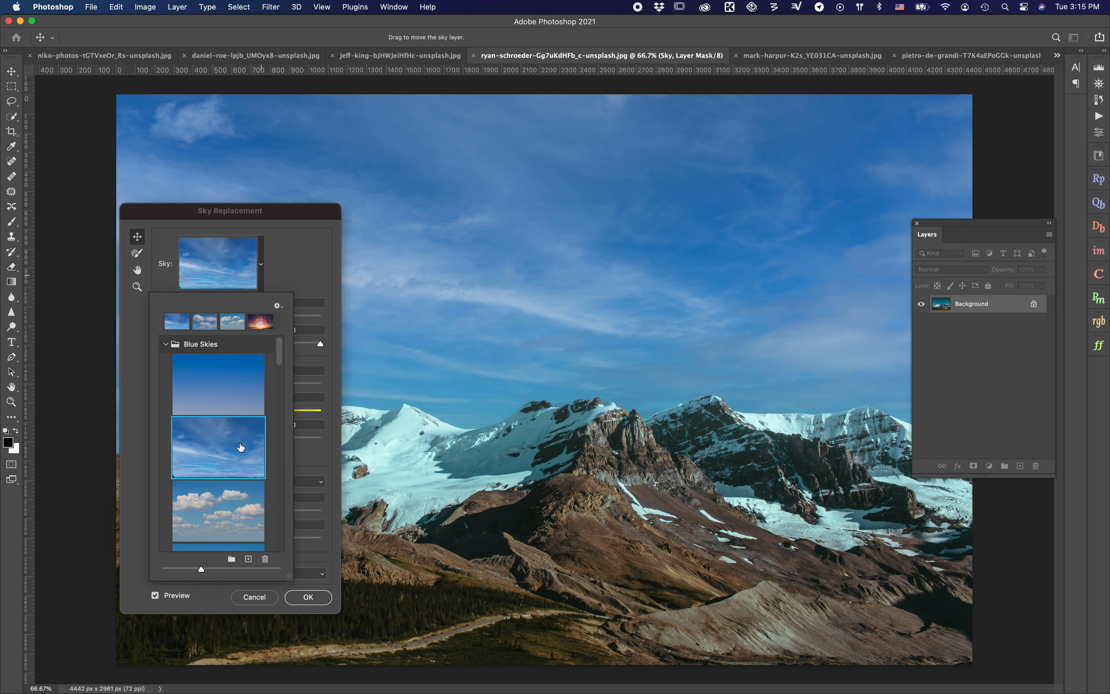
click(267, 601)
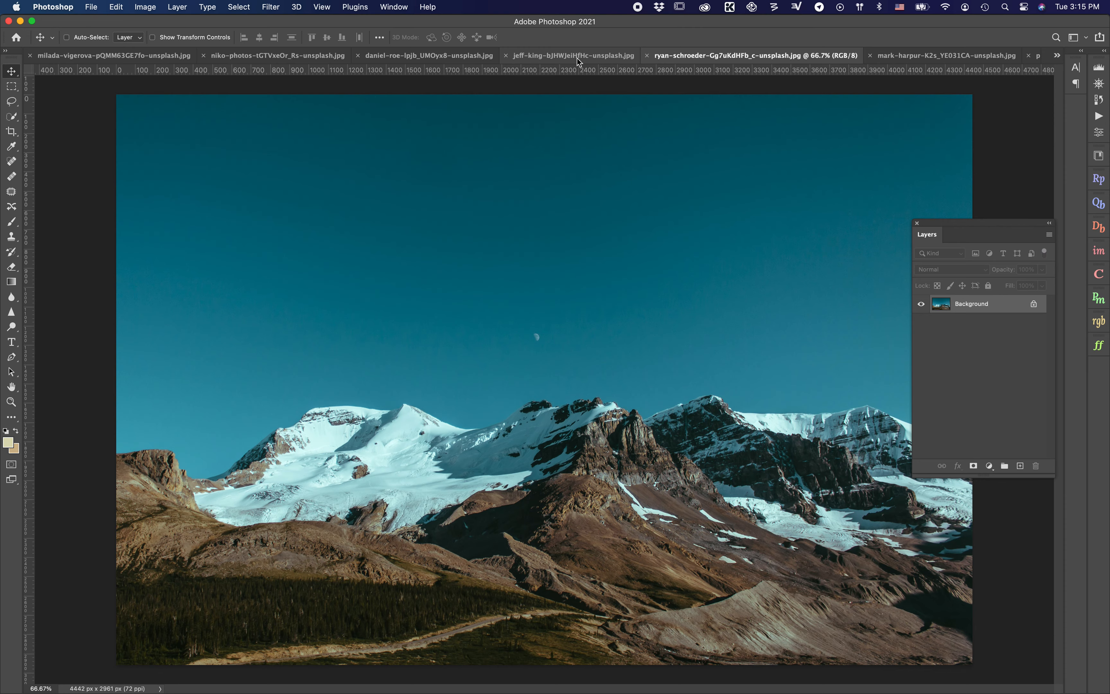
- Switch to the photo of the lone tree in the green field and start Sky Replacement on it
click(576, 58)
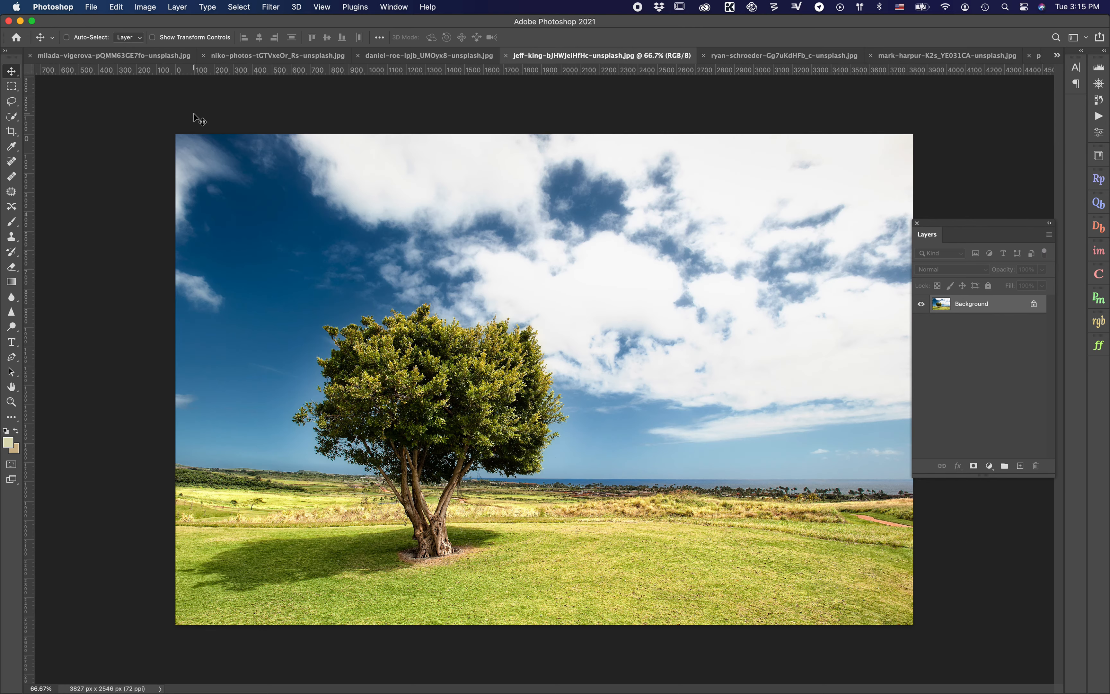
click(146, 8)
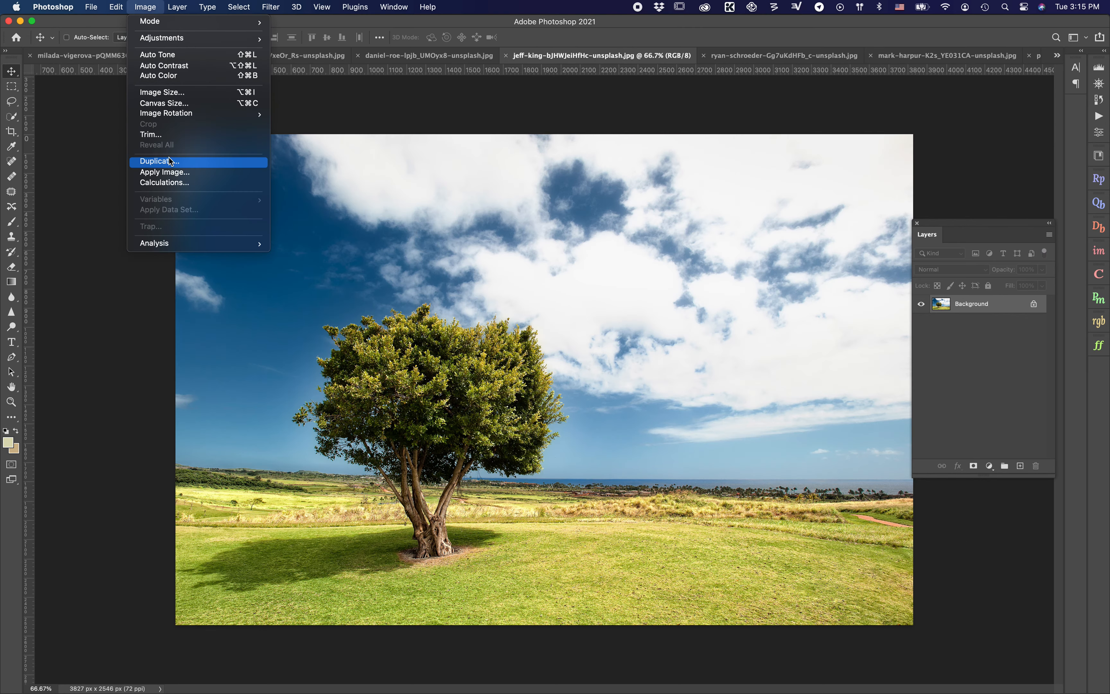
mouse_move(116, 7)
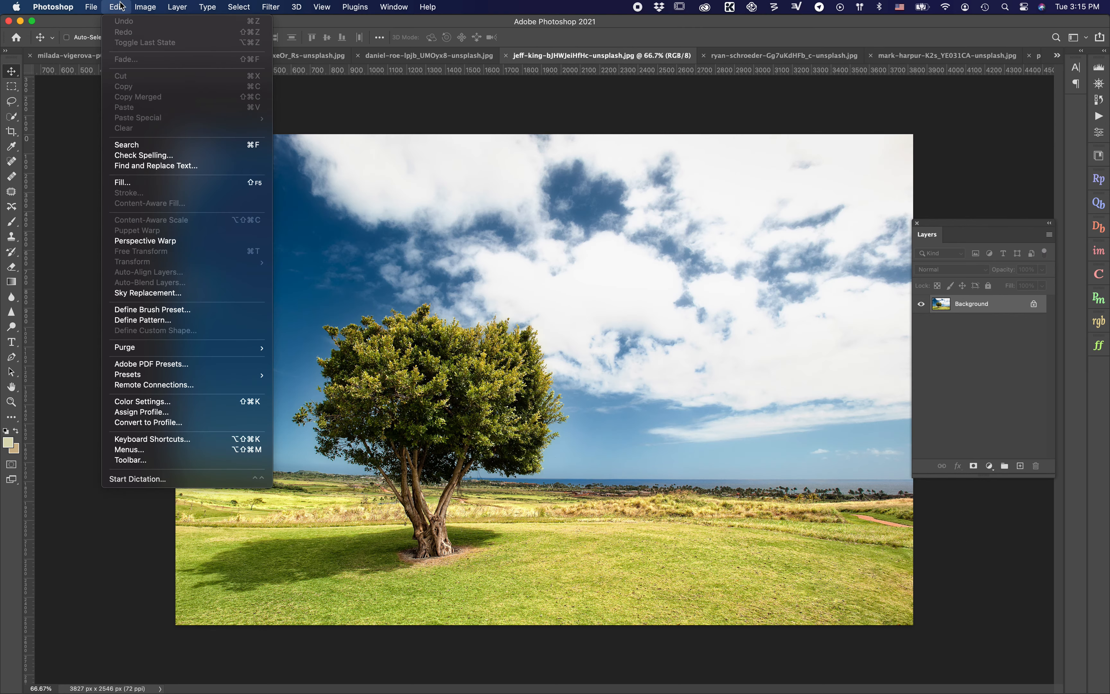
click(166, 295)
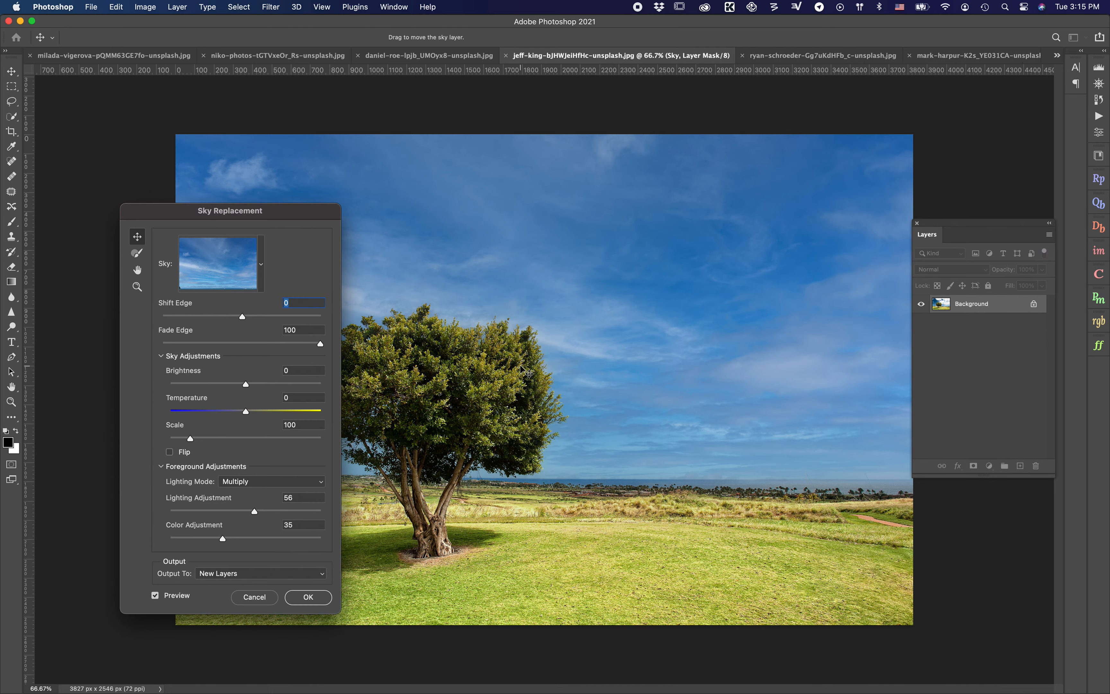
drag(299, 221, 418, 167)
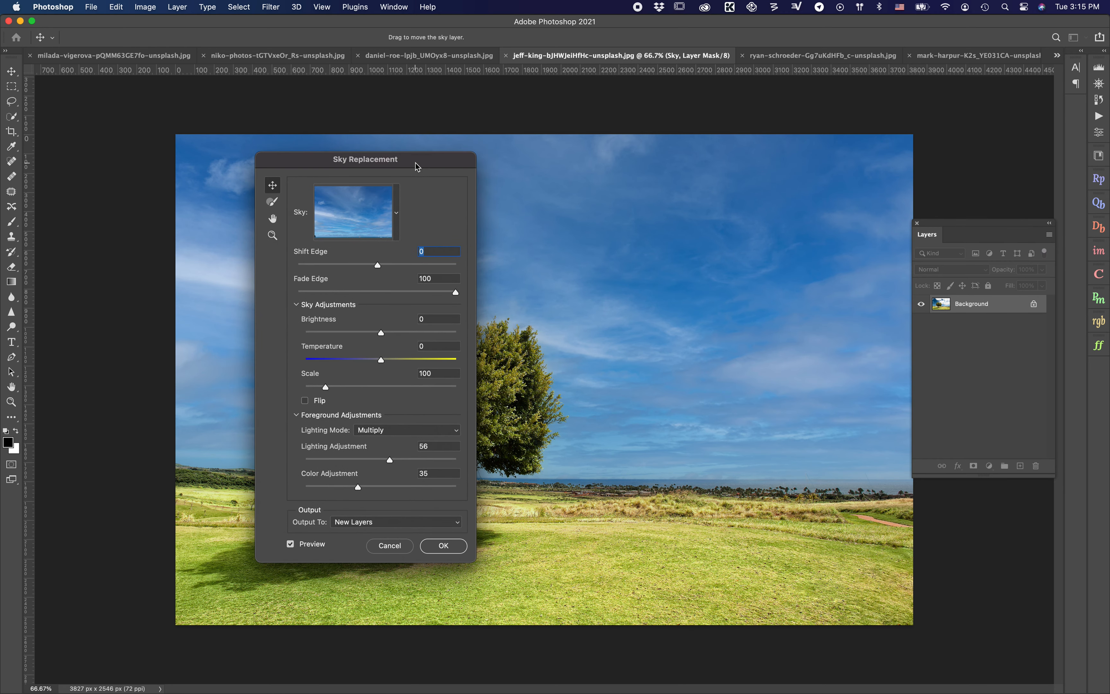
- Try the small puffy clouds and the scattered clouds on deep blue from Blue Skies behind the lone tree
click(398, 211)
scroll(390, 379, down, 2)
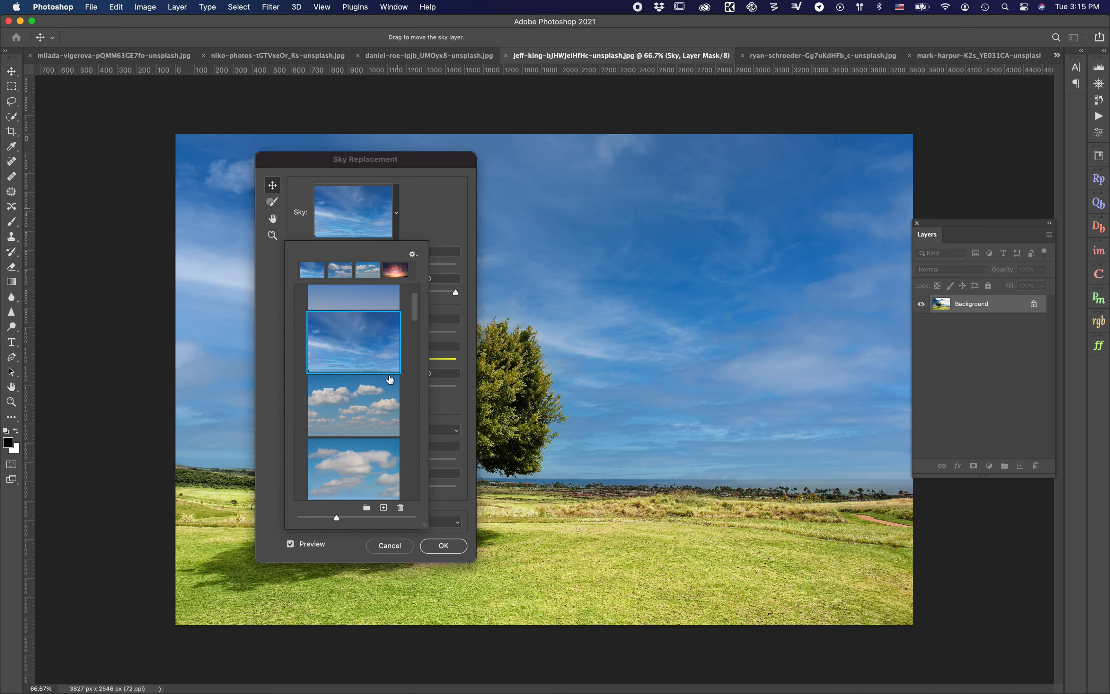
click(374, 406)
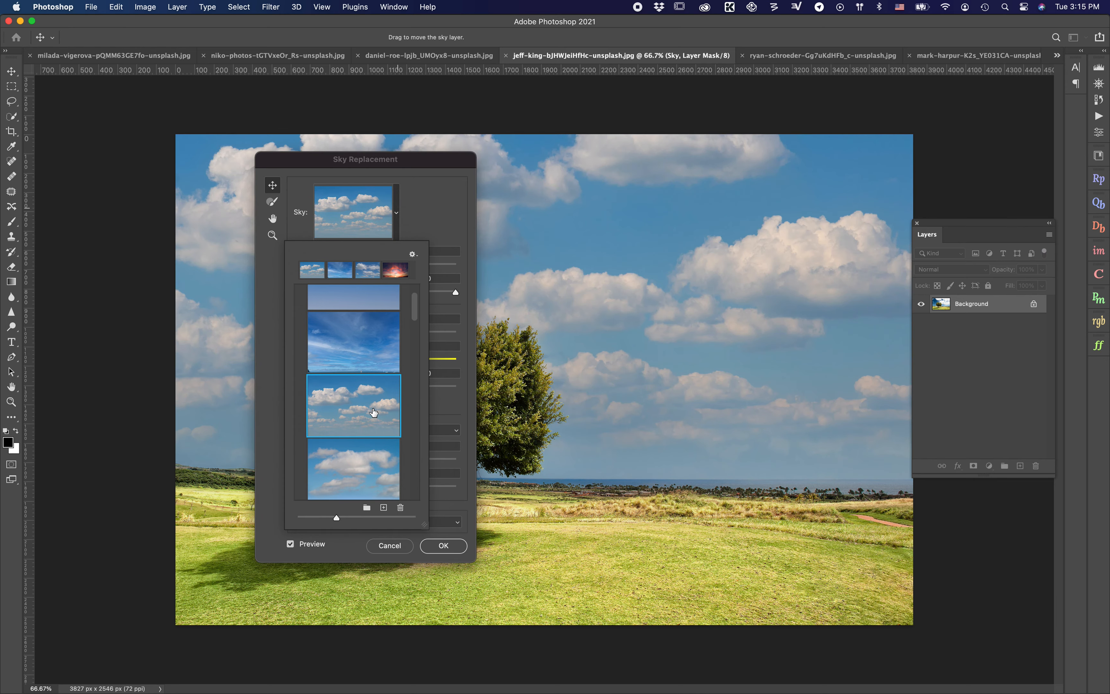
scroll(370, 440, down, 5)
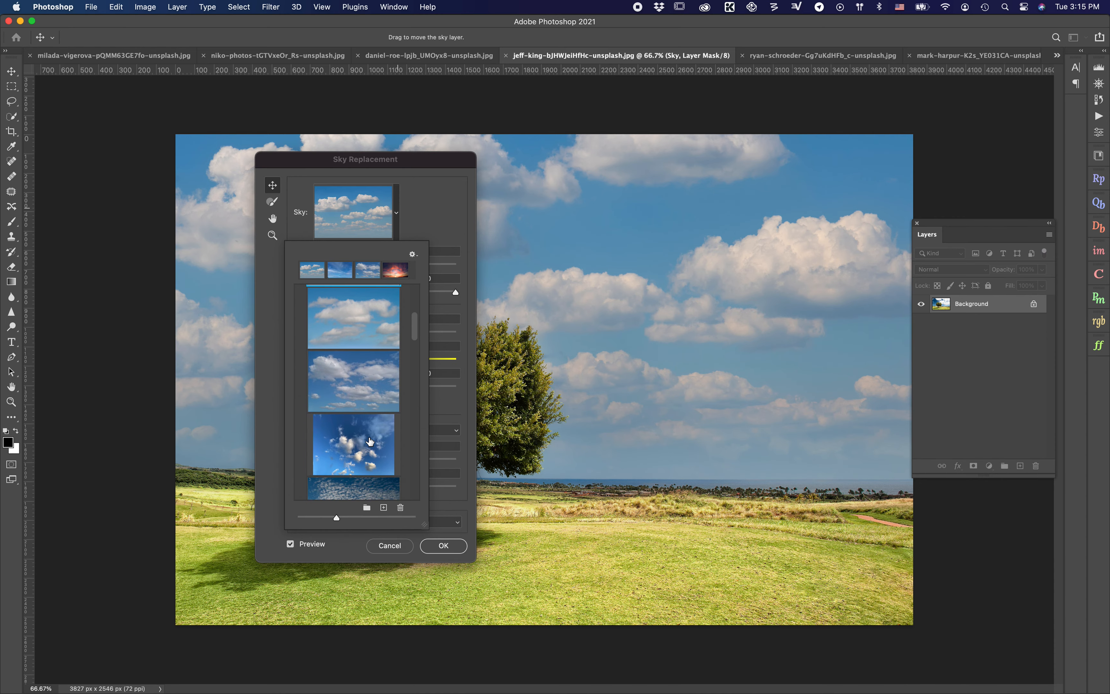
scroll(370, 441, down, 3)
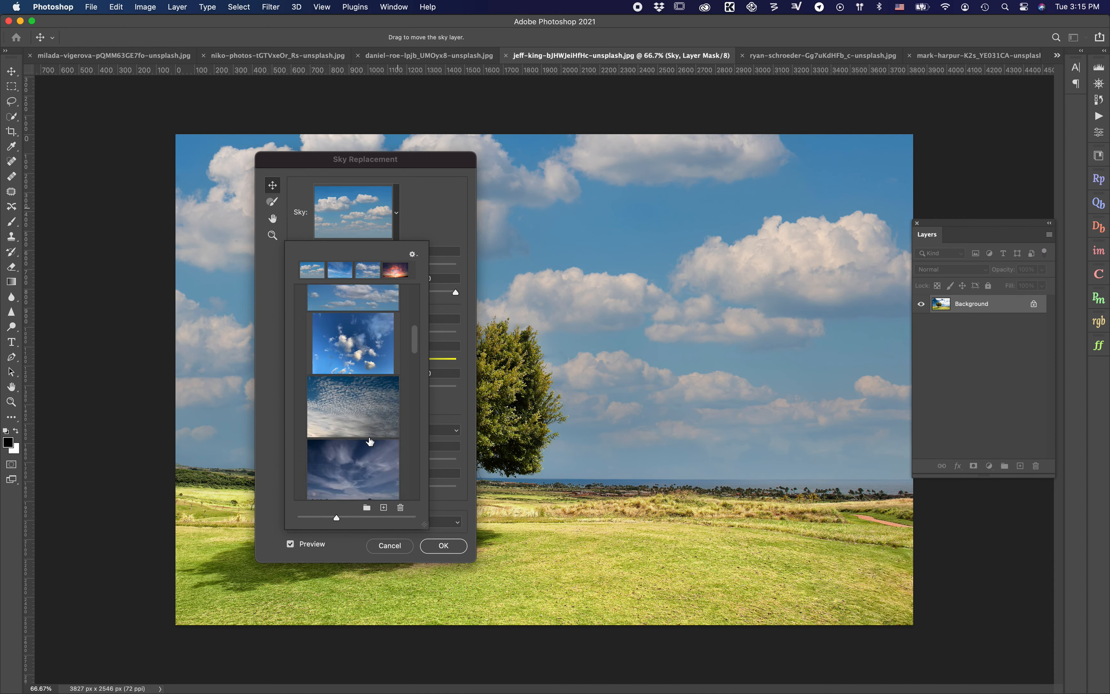
click(367, 351)
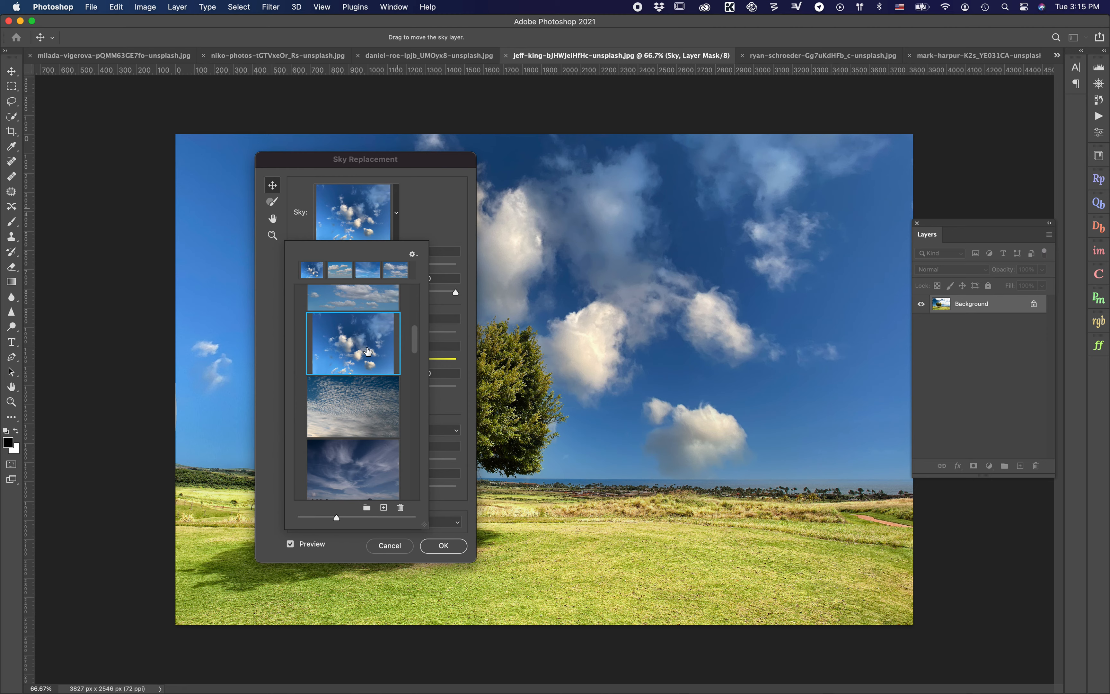
- Move the Sky Replacement dialog clear of the tree and try the wispy blue sky and the rippled-cloud sky
drag(358, 162, 1021, 107)
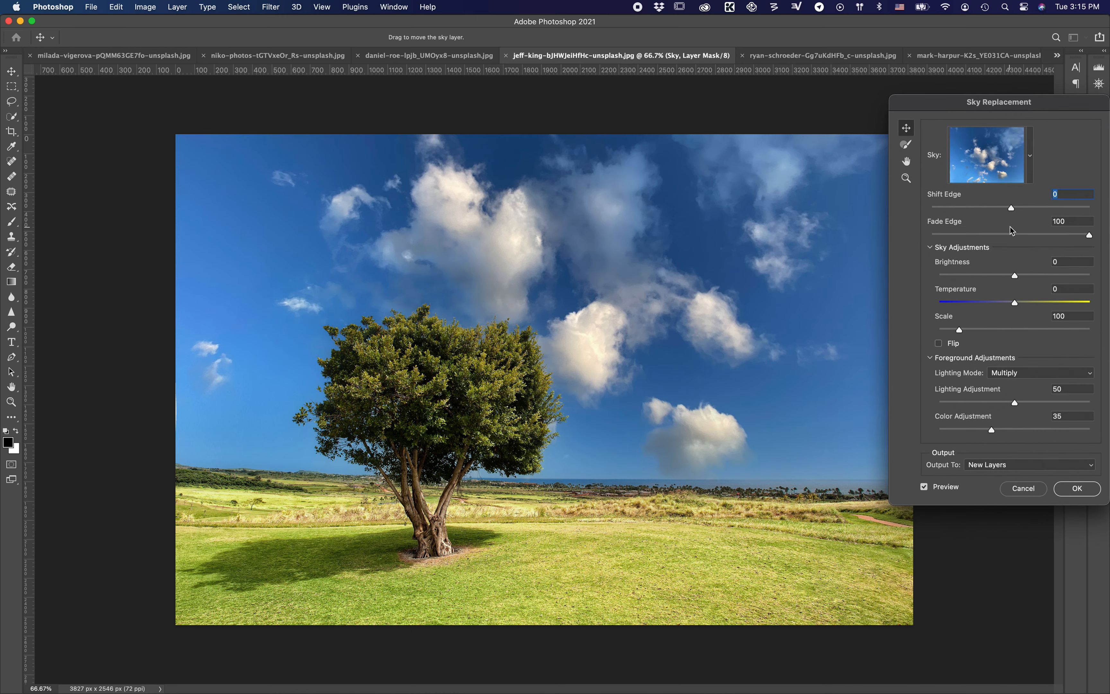
click(1029, 158)
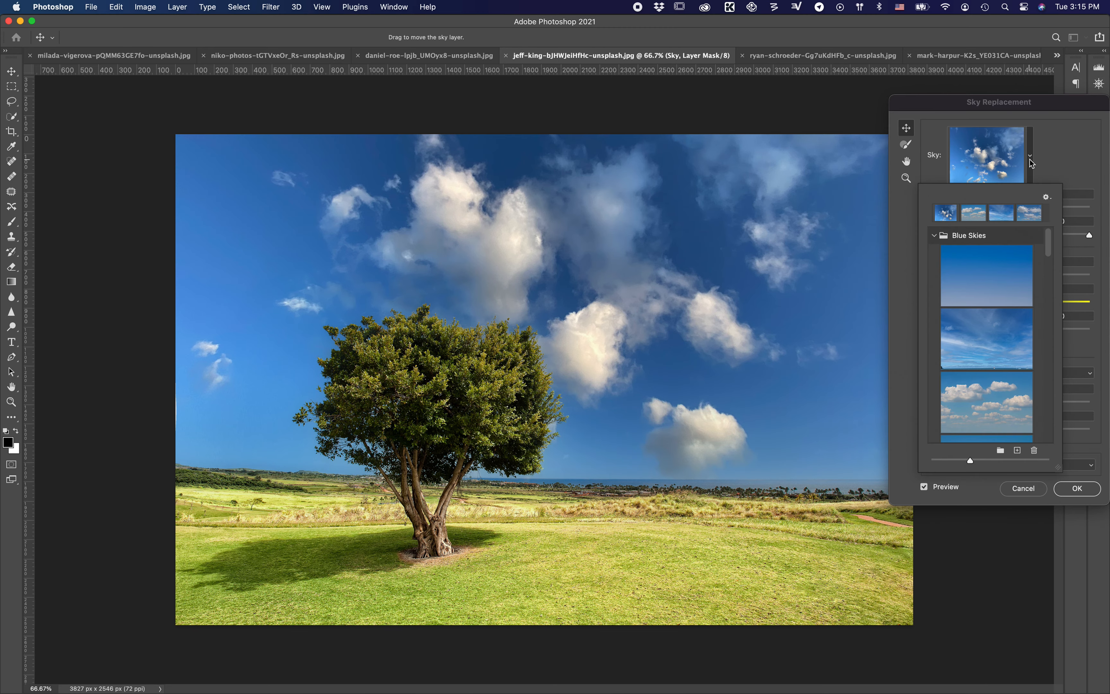
scroll(1004, 308, down, 1)
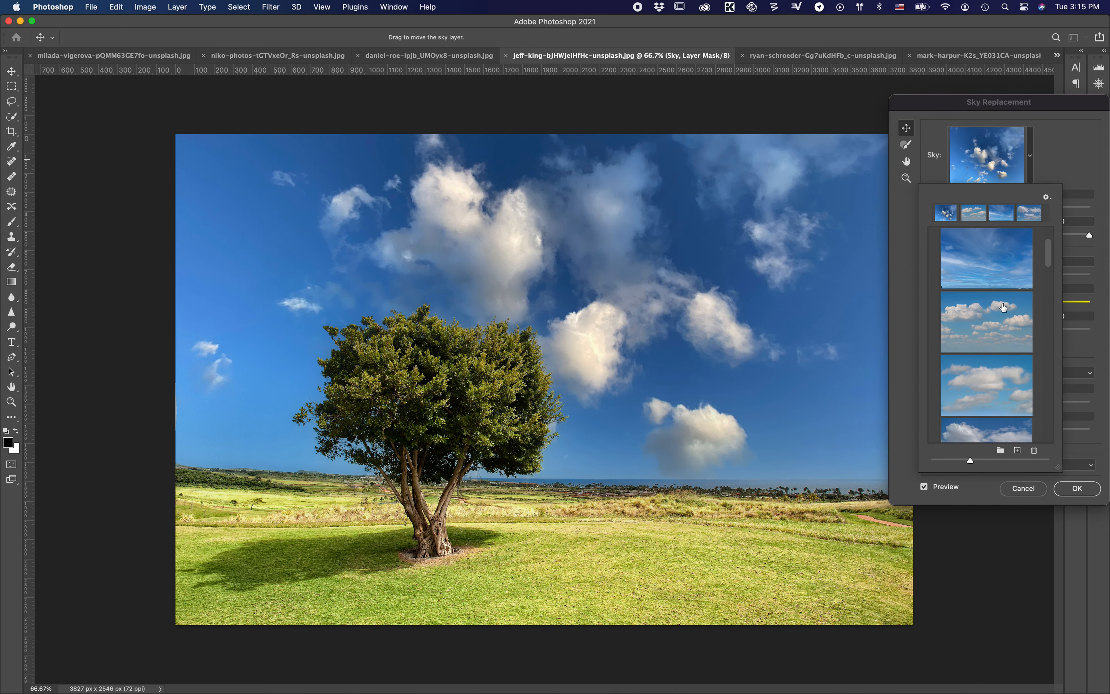
click(999, 278)
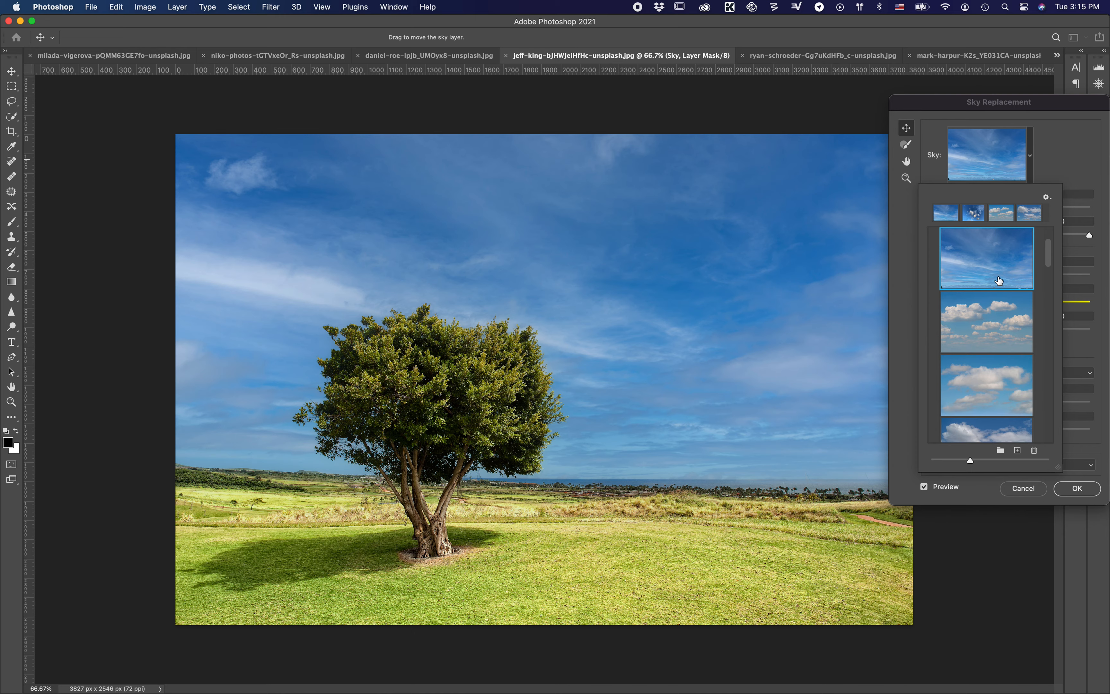
scroll(996, 307, down, 5)
scroll(997, 307, down, 3)
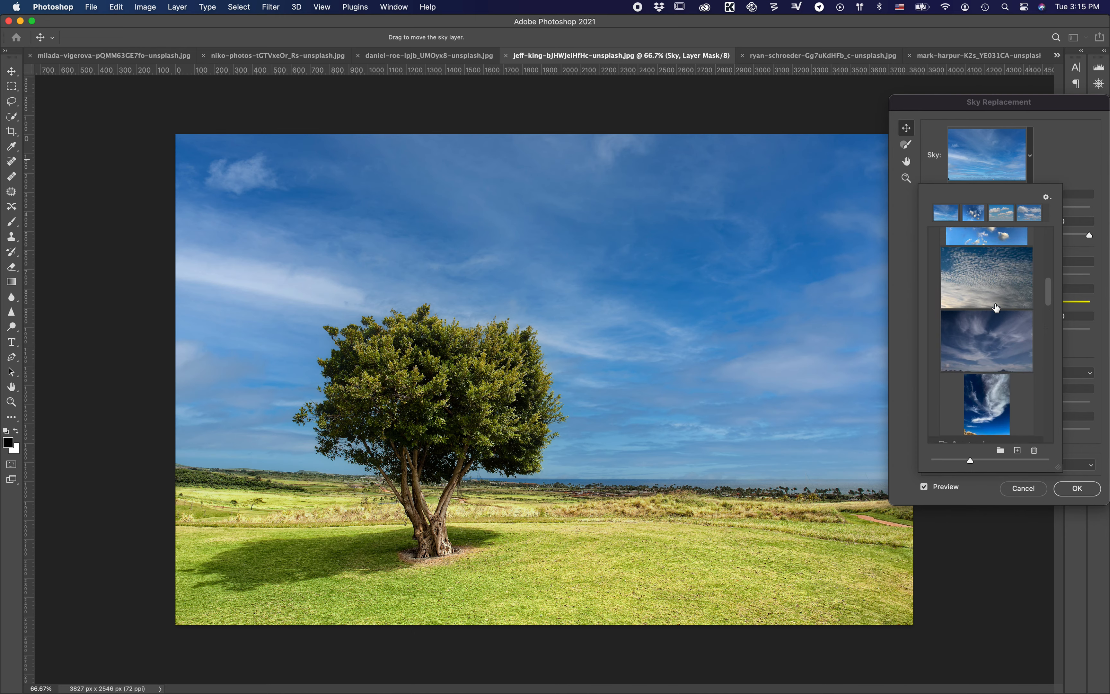
click(990, 286)
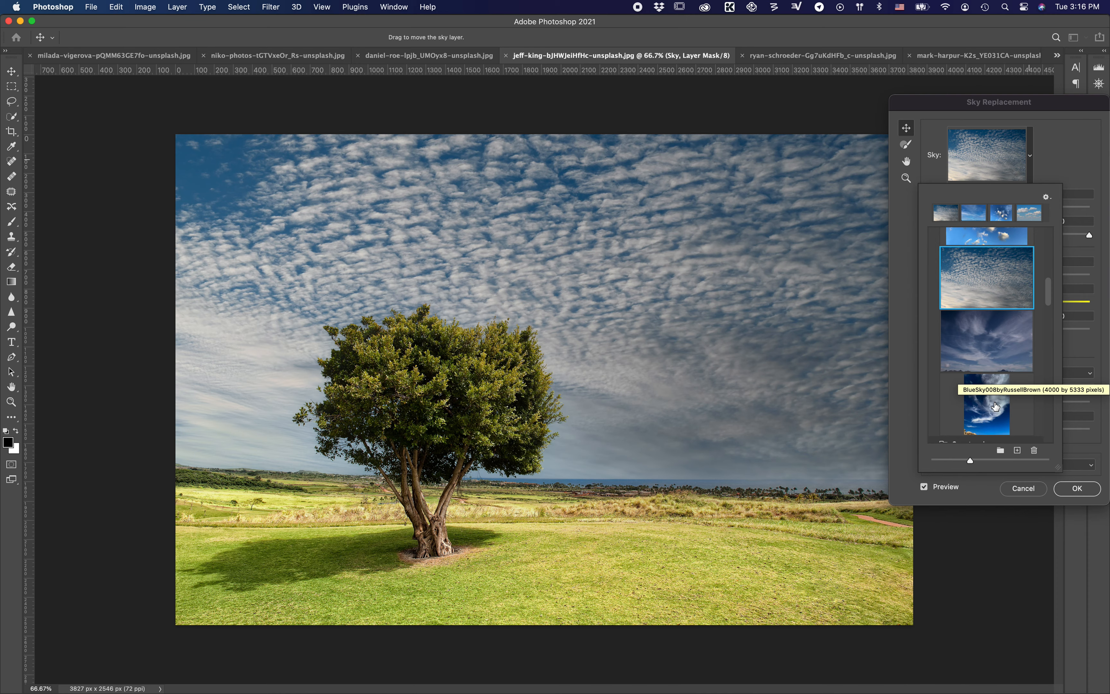
- Choose the streaked red-orange sunset sky from the Spectacular presets for the lone tree photo
scroll(1004, 418, down, 6)
scroll(997, 413, down, 5)
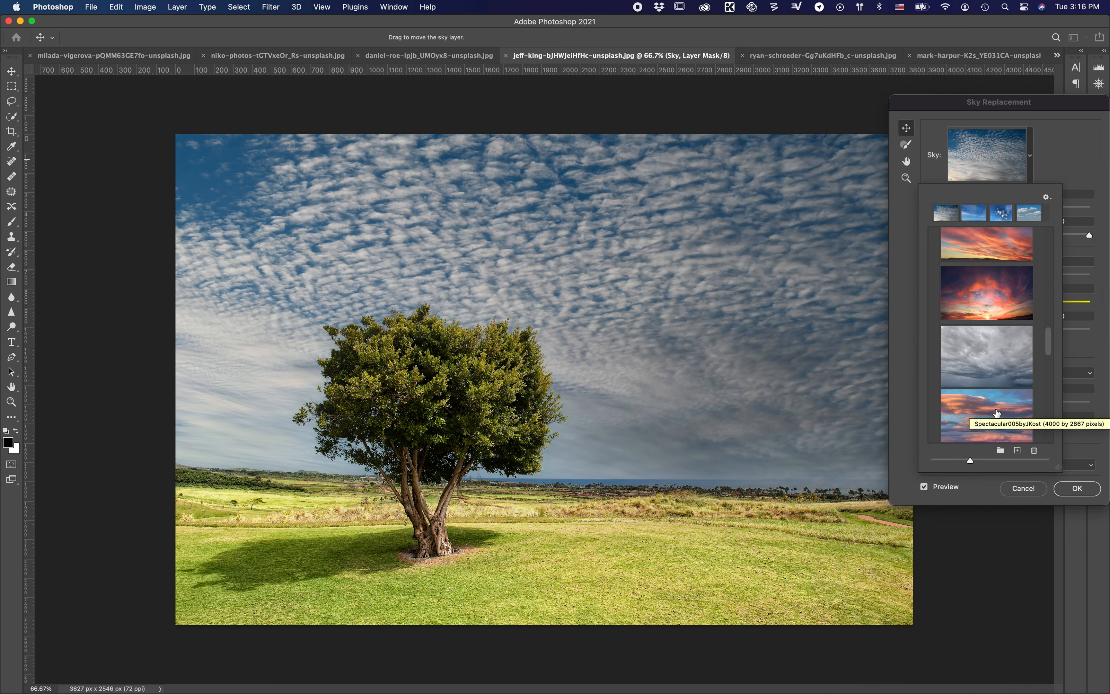
click(992, 268)
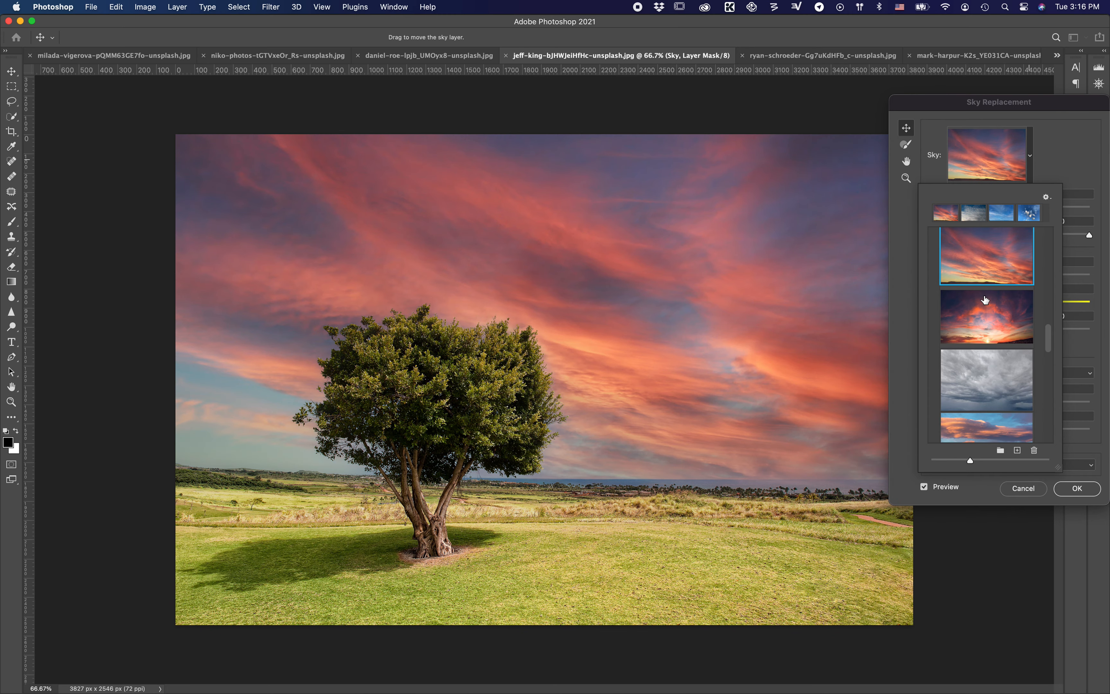
- Browse the preset skies and try the two Blue Skies presets with large white clouds behind the lone tree
scroll(987, 343, down, 6)
scroll(987, 344, down, 5)
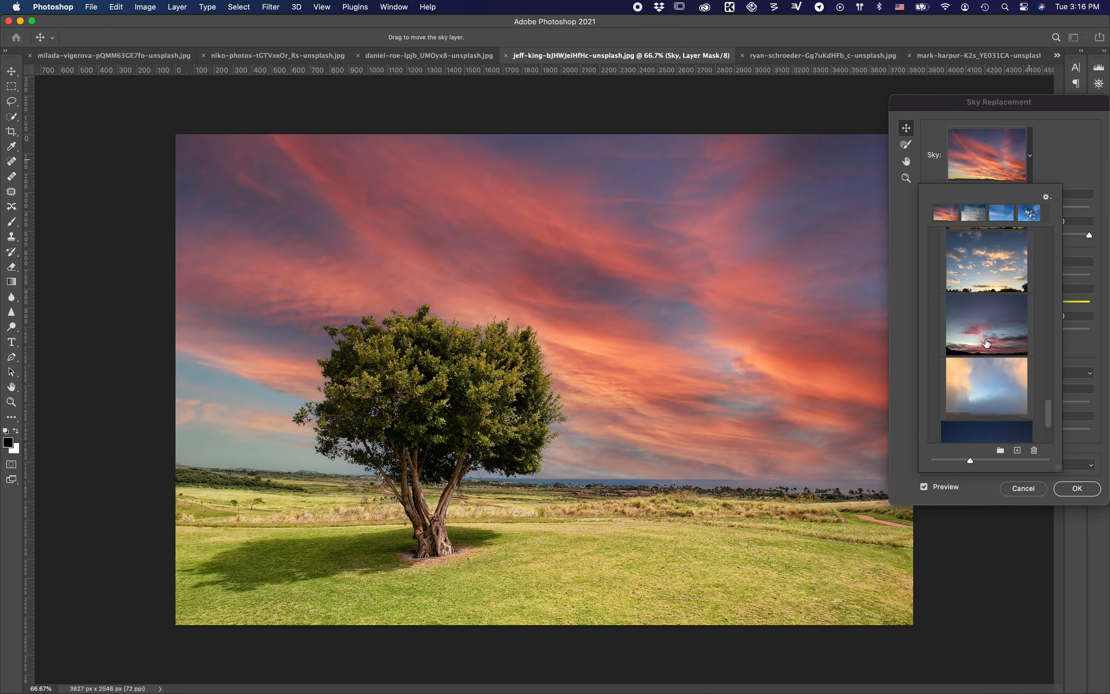
scroll(987, 344, up, 10)
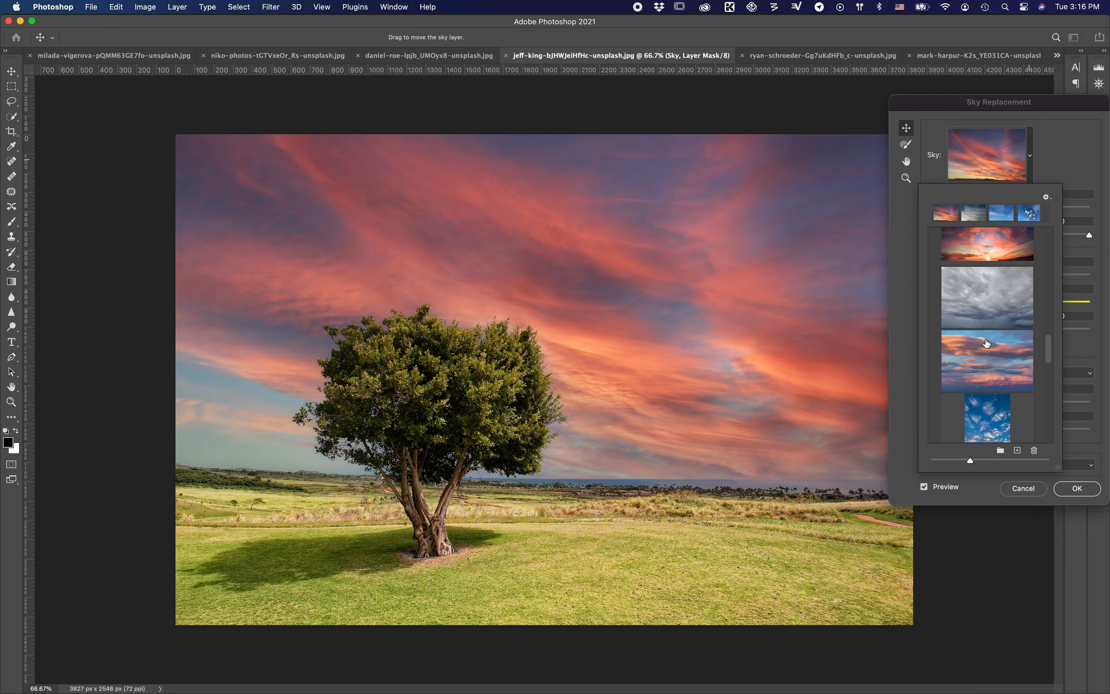
scroll(987, 343, up, 2)
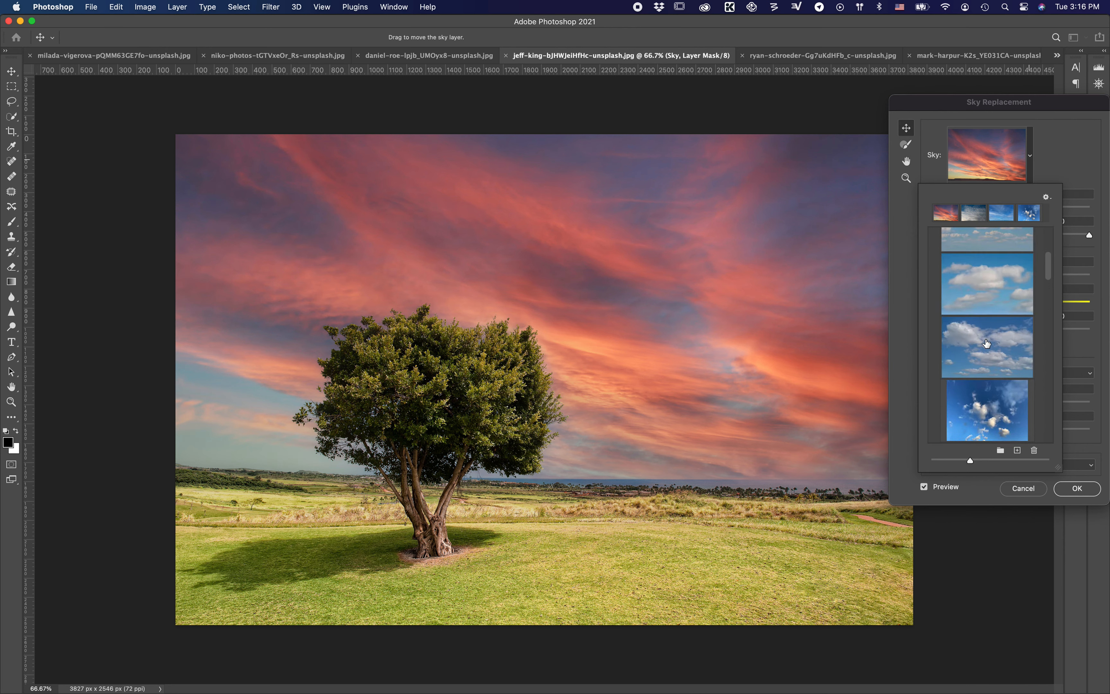
click(983, 348)
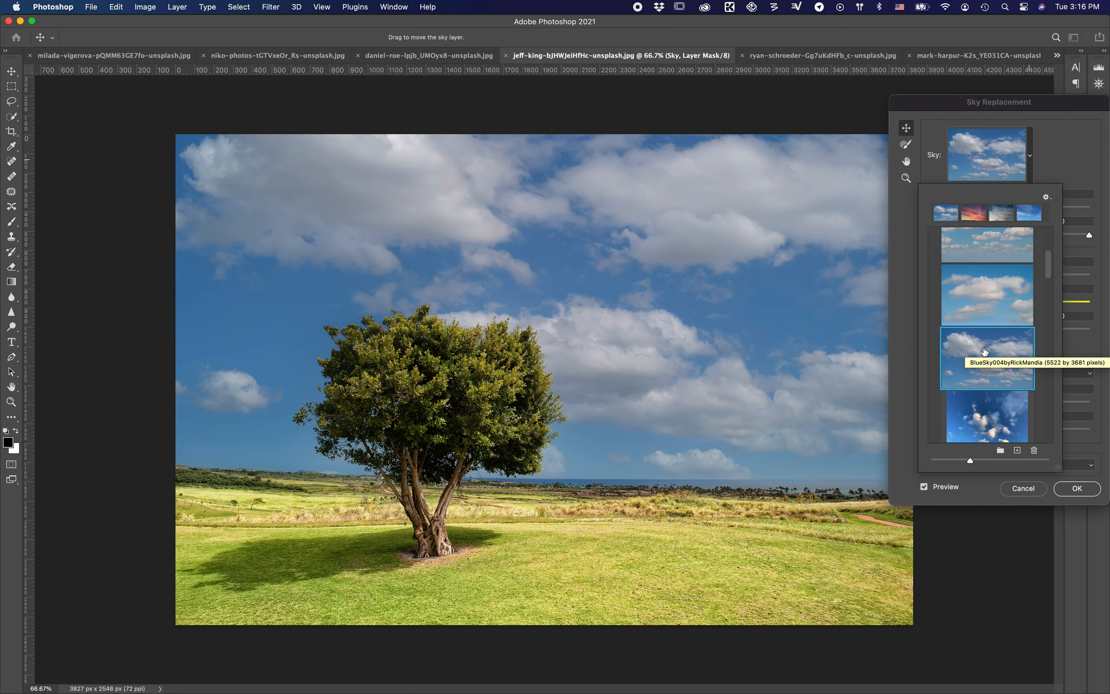
scroll(1004, 331, up, 2)
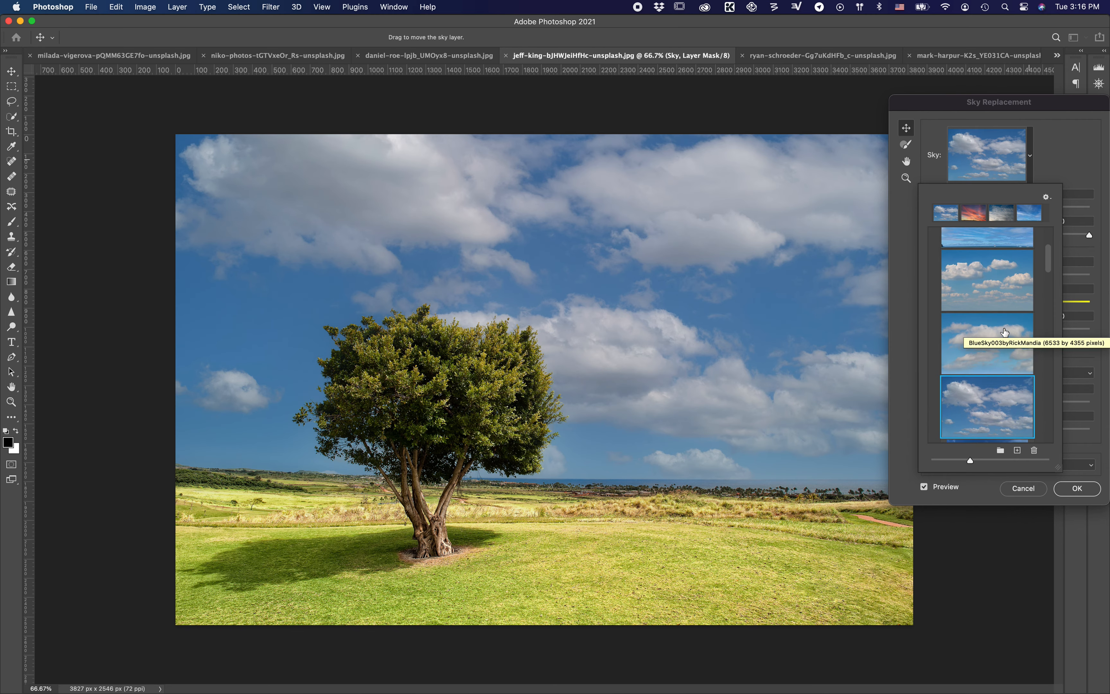
click(1000, 333)
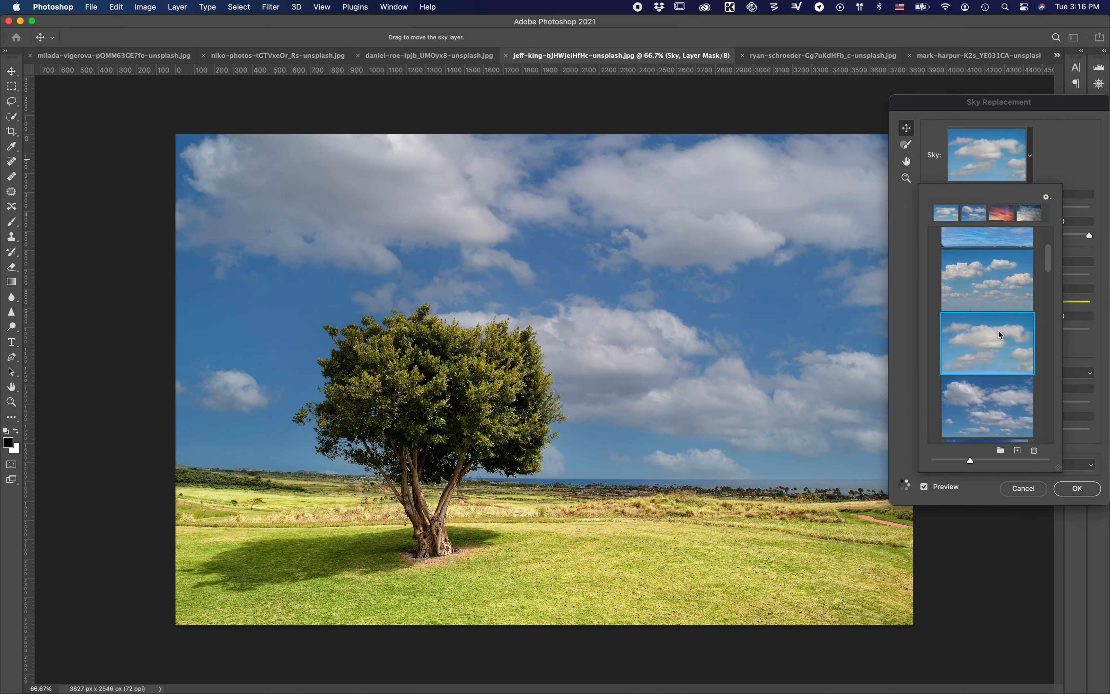
- Choose the wispy blue sky from Blue Skies for the lone tree photo and apply the replacement as new layers
scroll(994, 289, up, 2)
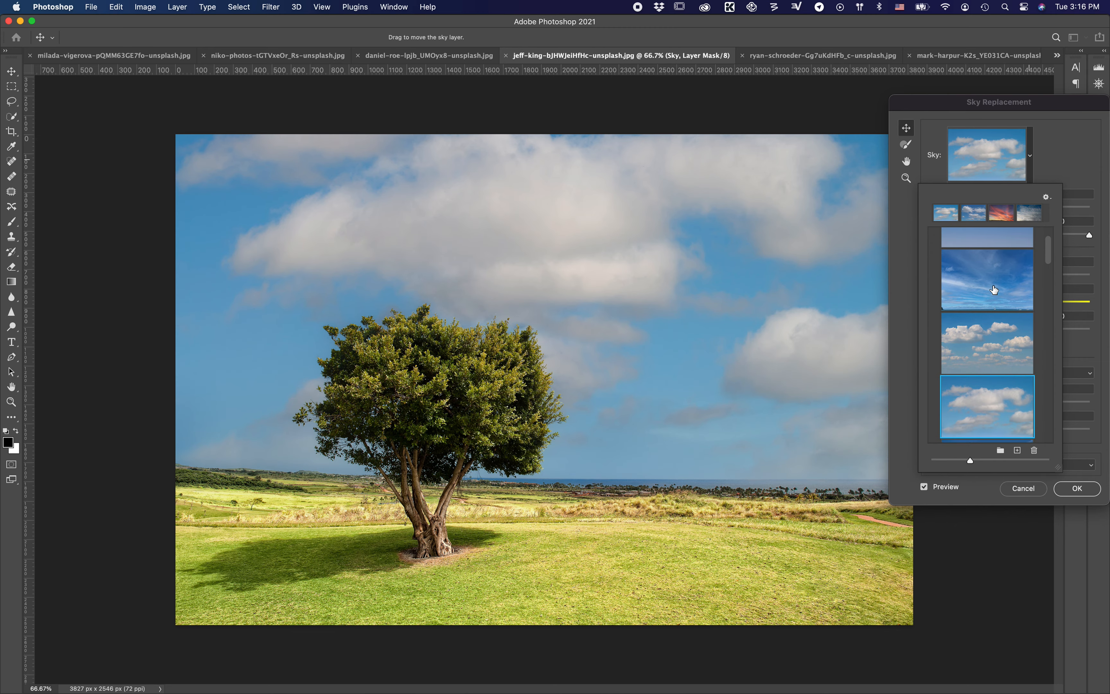
click(993, 287)
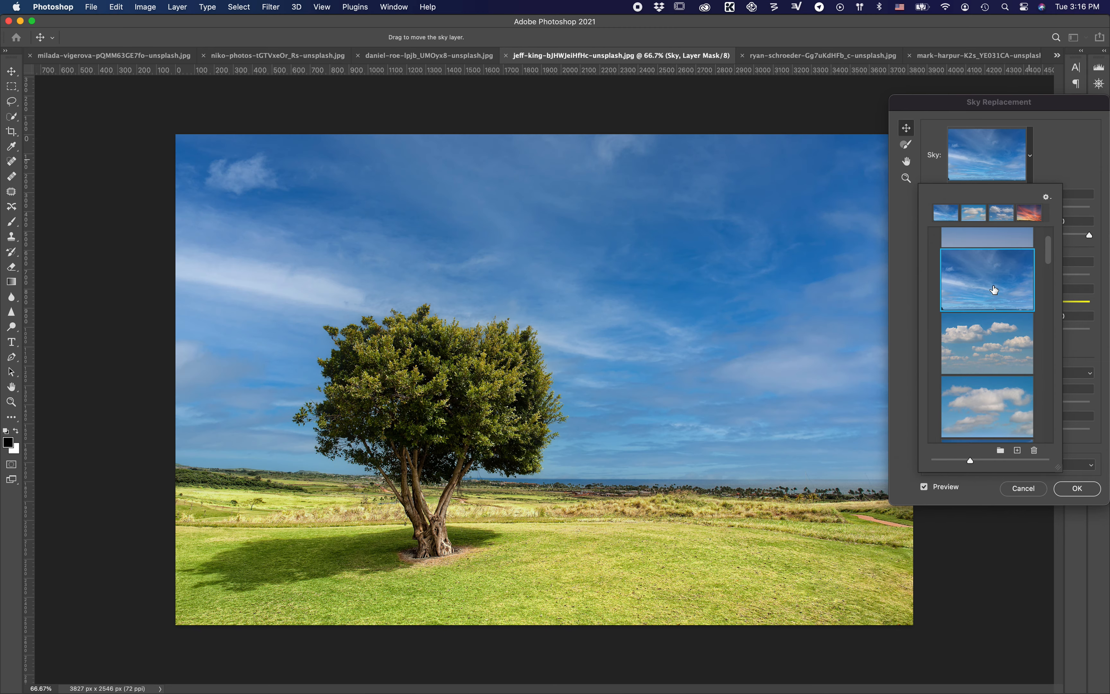
scroll(994, 289, up, 2)
scroll(994, 289, down, 2)
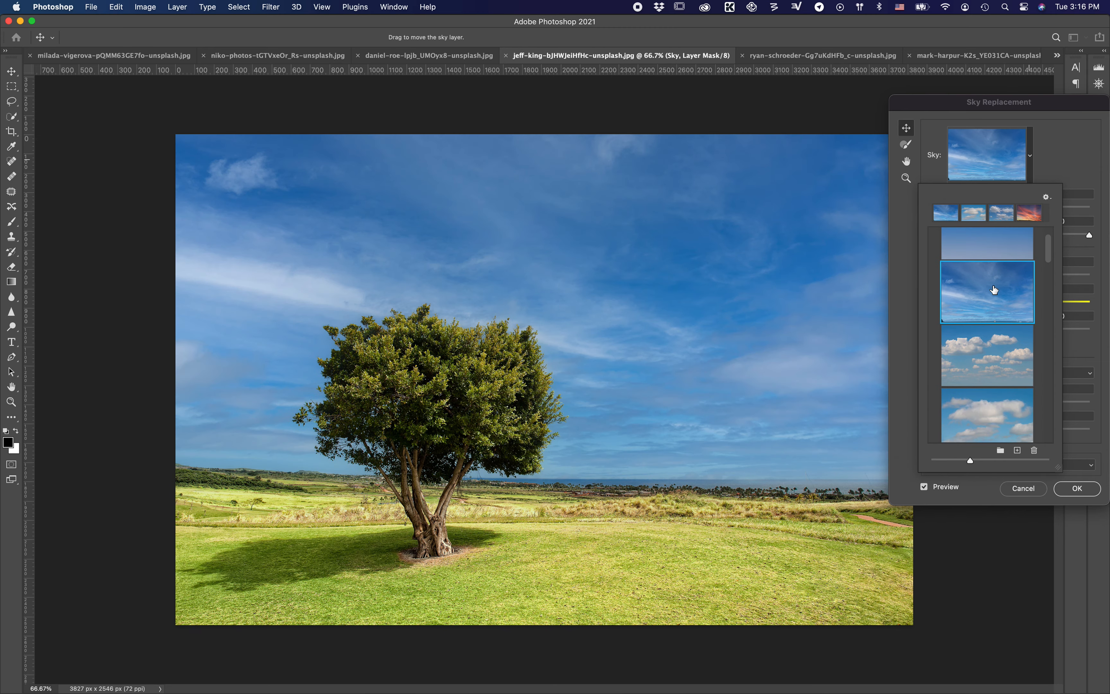
scroll(1004, 307, down, 15)
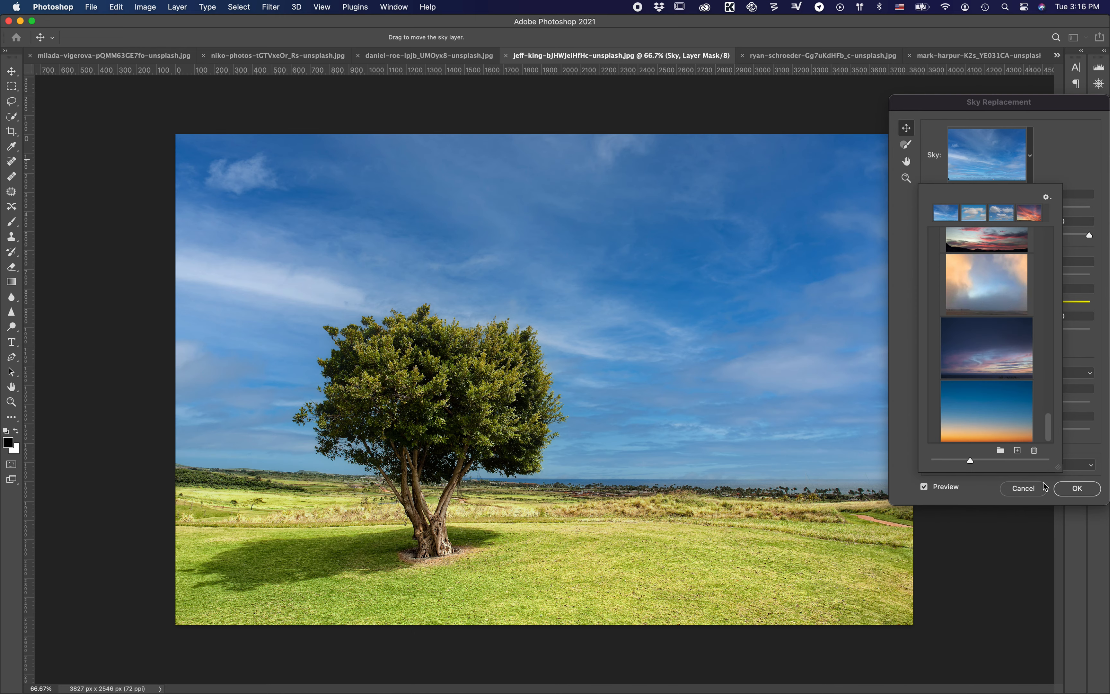
click(1084, 478)
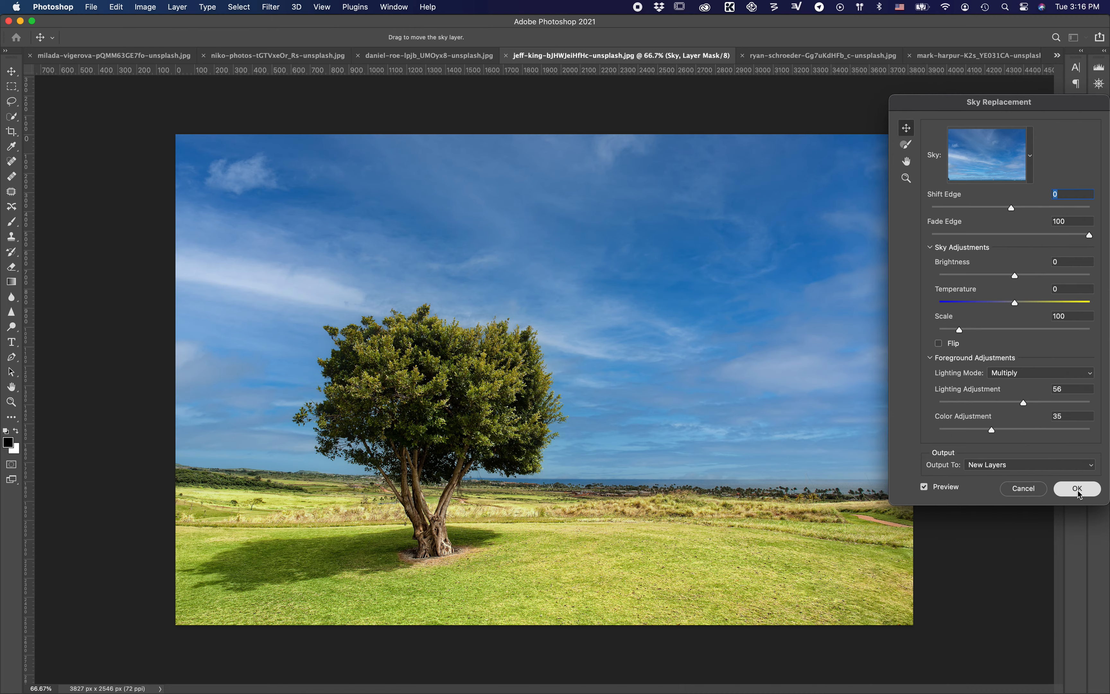
click(1078, 490)
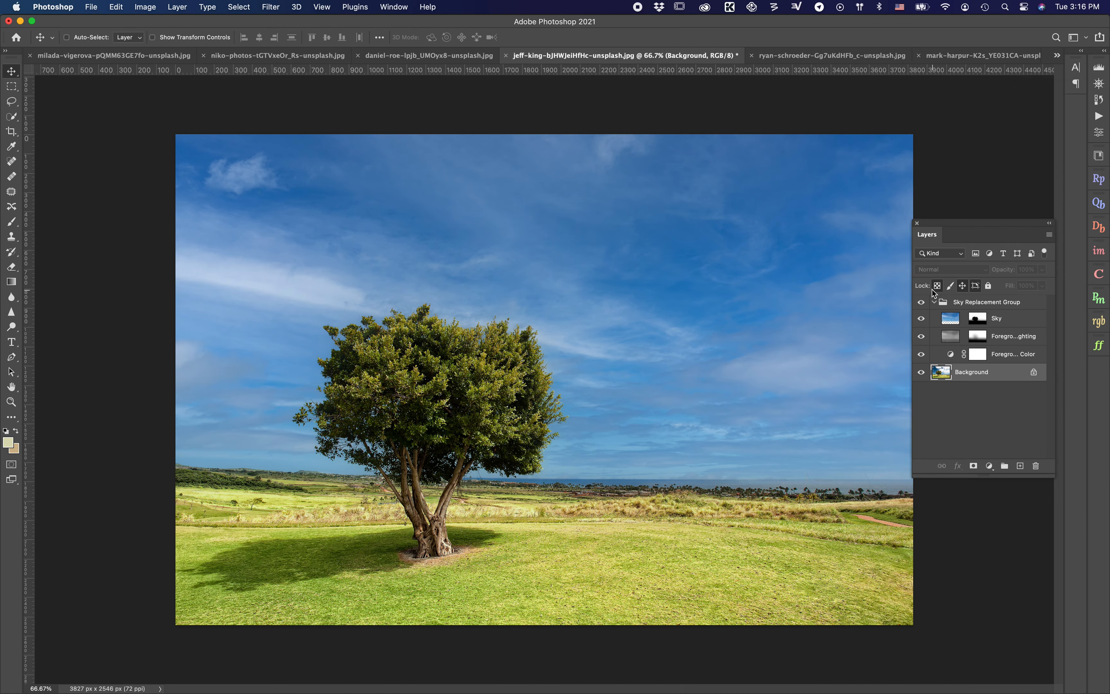
- Inspect the edge of the tree's crown up close, toggling the Sky Replacement Group's visibility to compare the original and replaced skies
scroll(463, 410, up, 2)
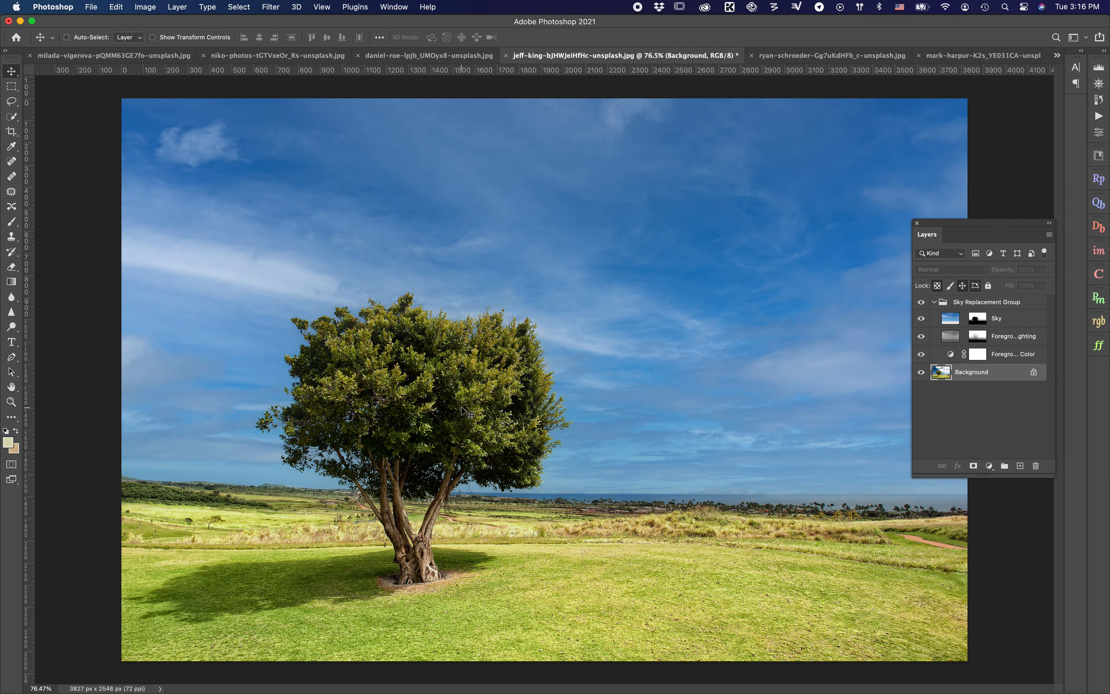
scroll(462, 410, up, 8)
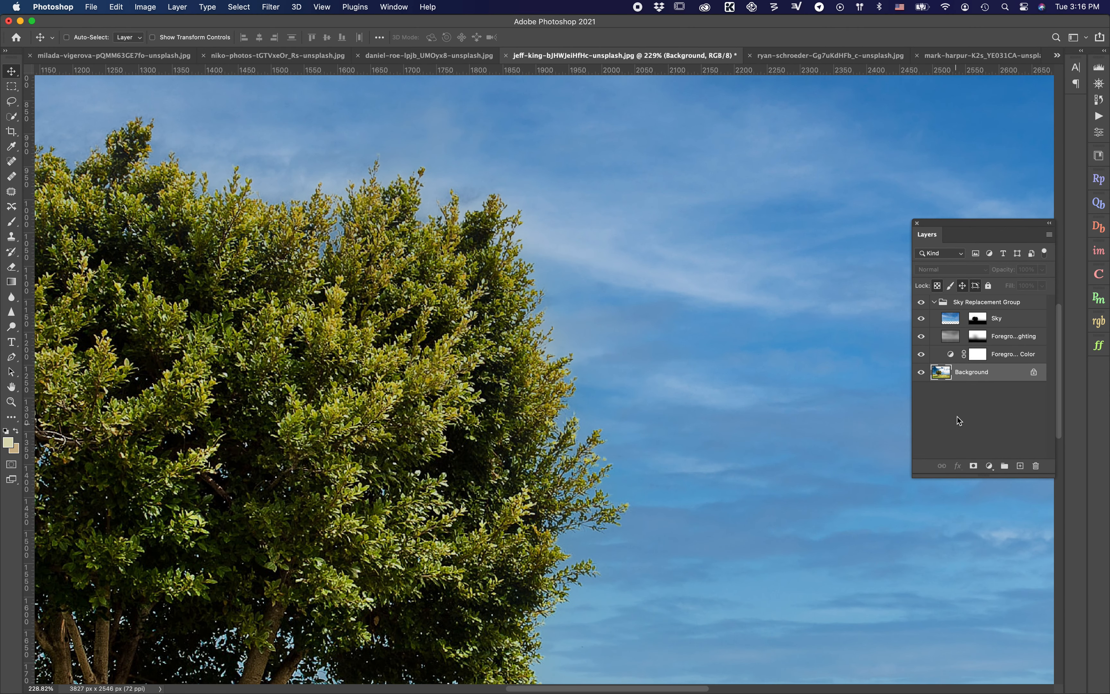
click(921, 303)
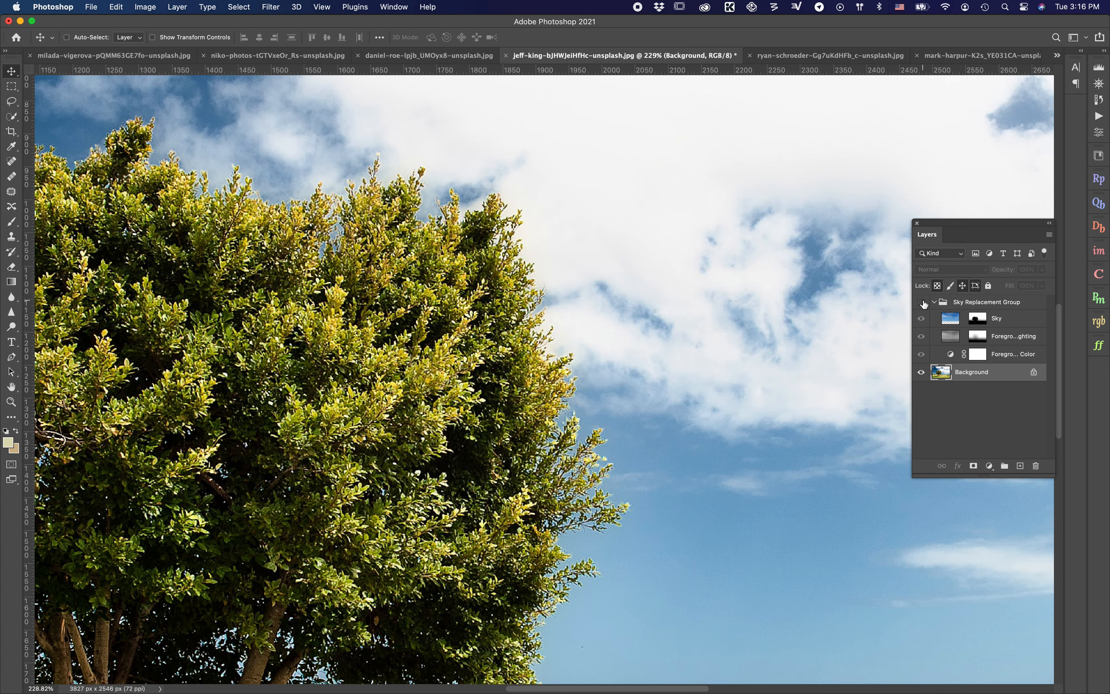
click(922, 302)
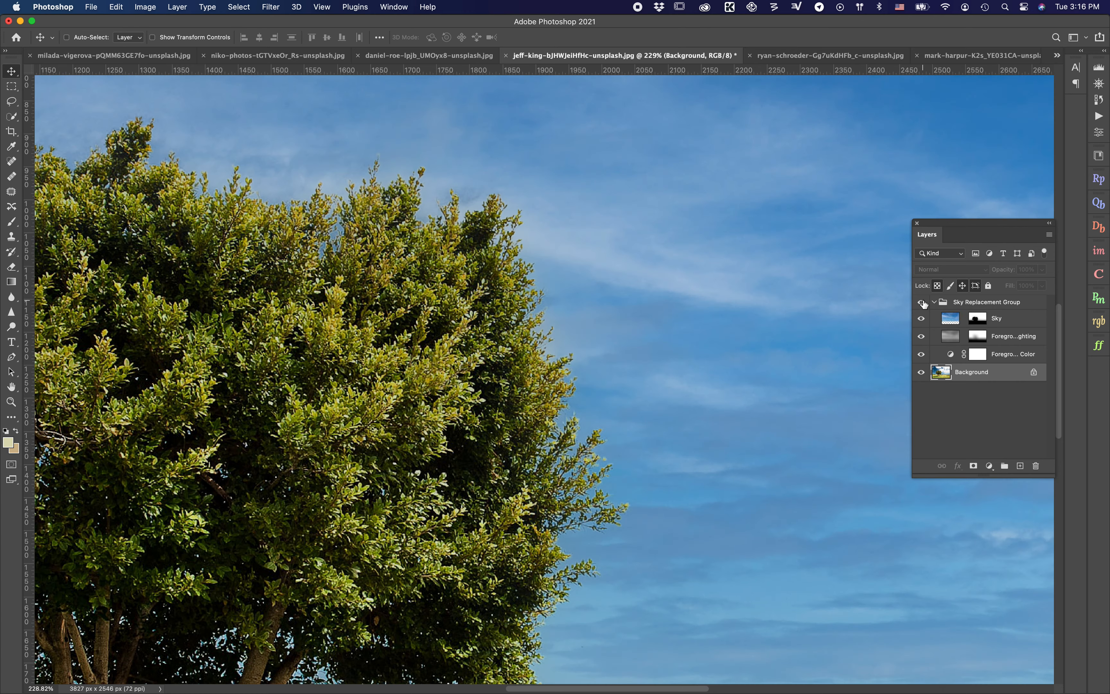
click(922, 303)
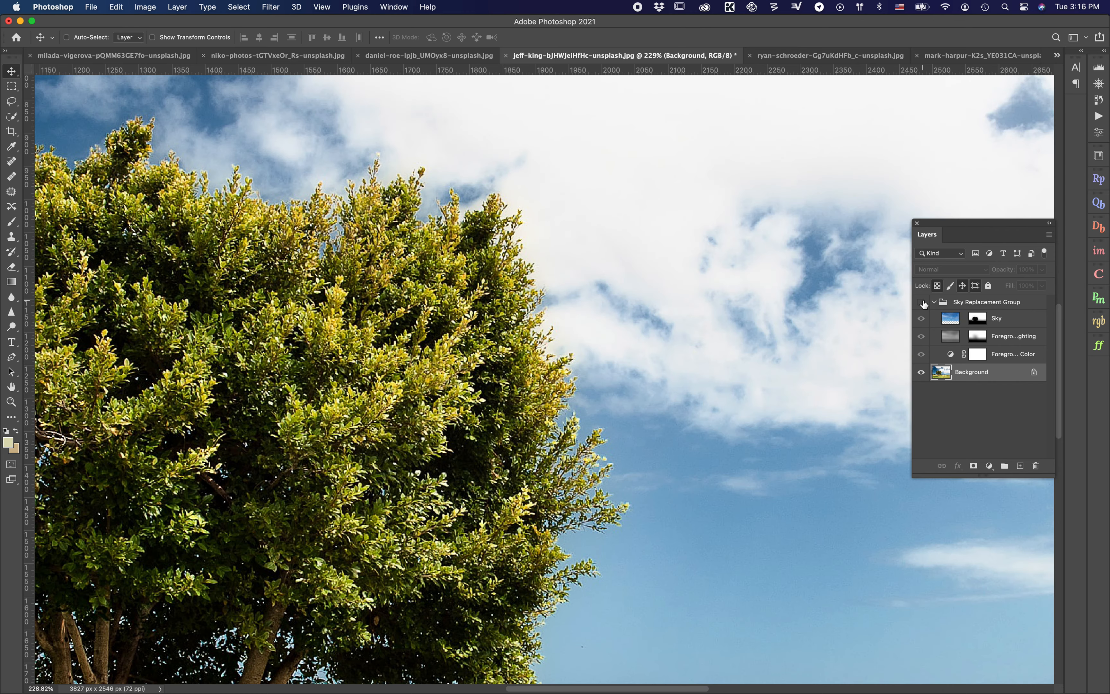
click(921, 302)
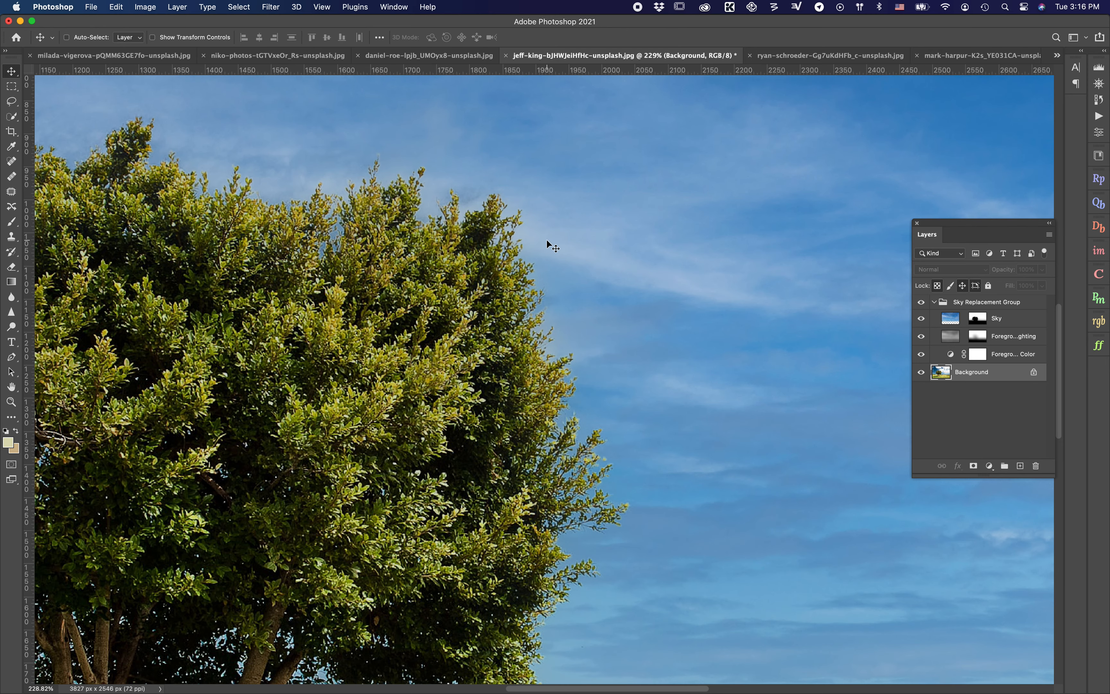
click(921, 302)
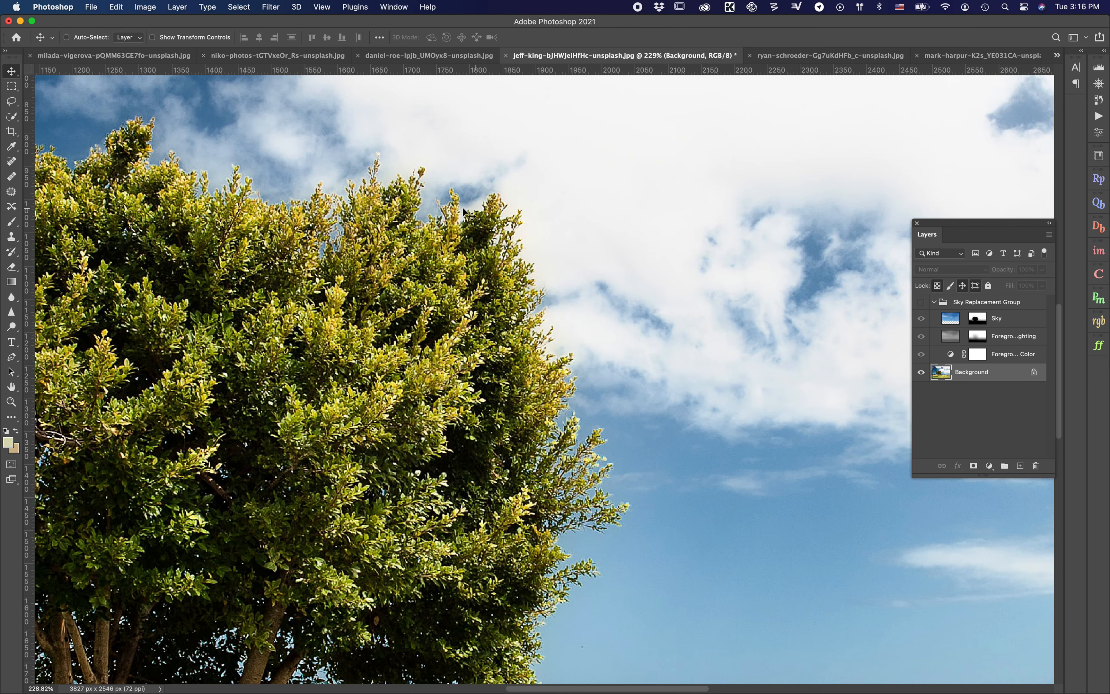
- Examine the original sky around the tree's crown and branches, then show the Sky Replacement Group again
drag(462, 278, 463, 278)
scroll(463, 278, up, 4)
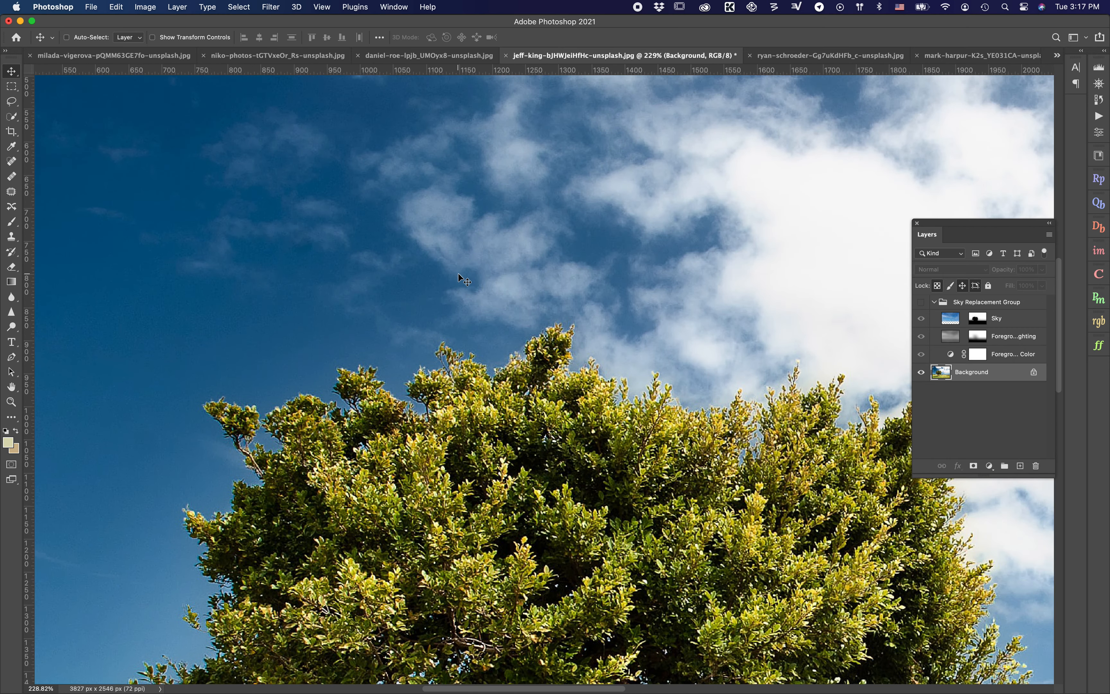
scroll(462, 278, down, 4)
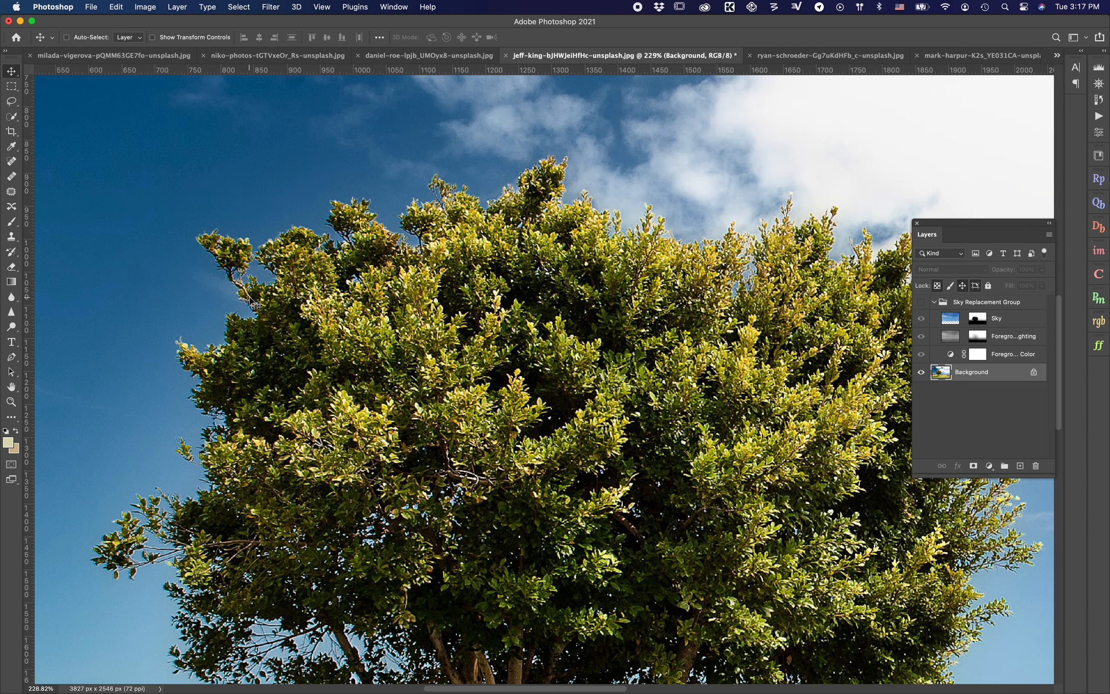
scroll(243, 417, down, 6)
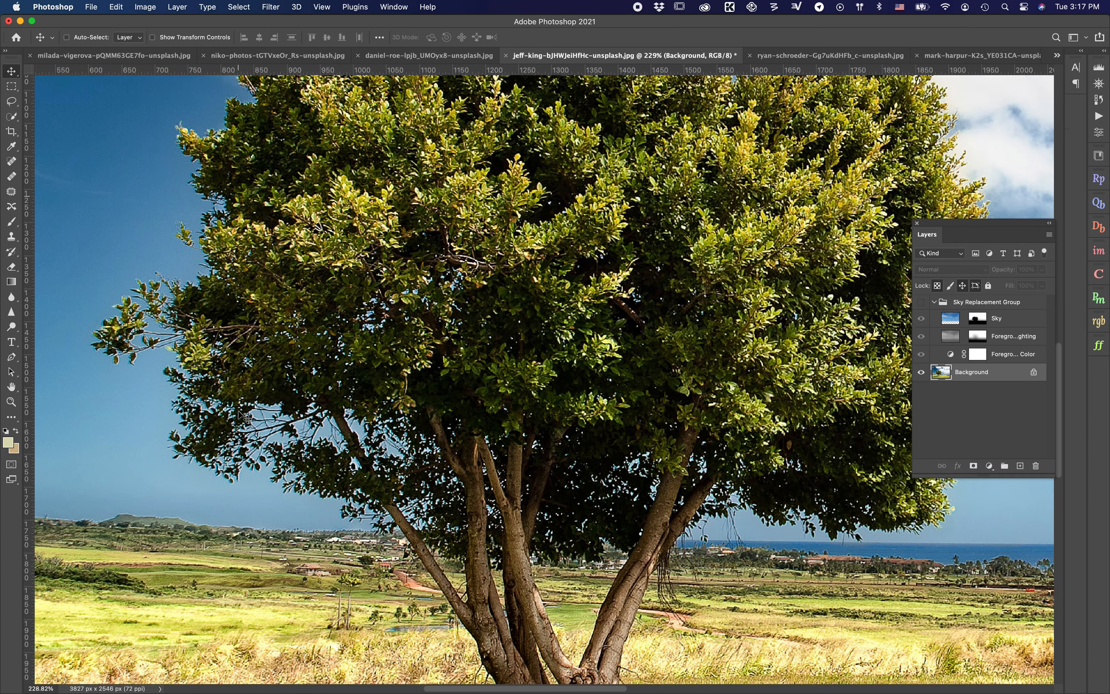
scroll(243, 418, up, 4)
scroll(243, 417, right, 3)
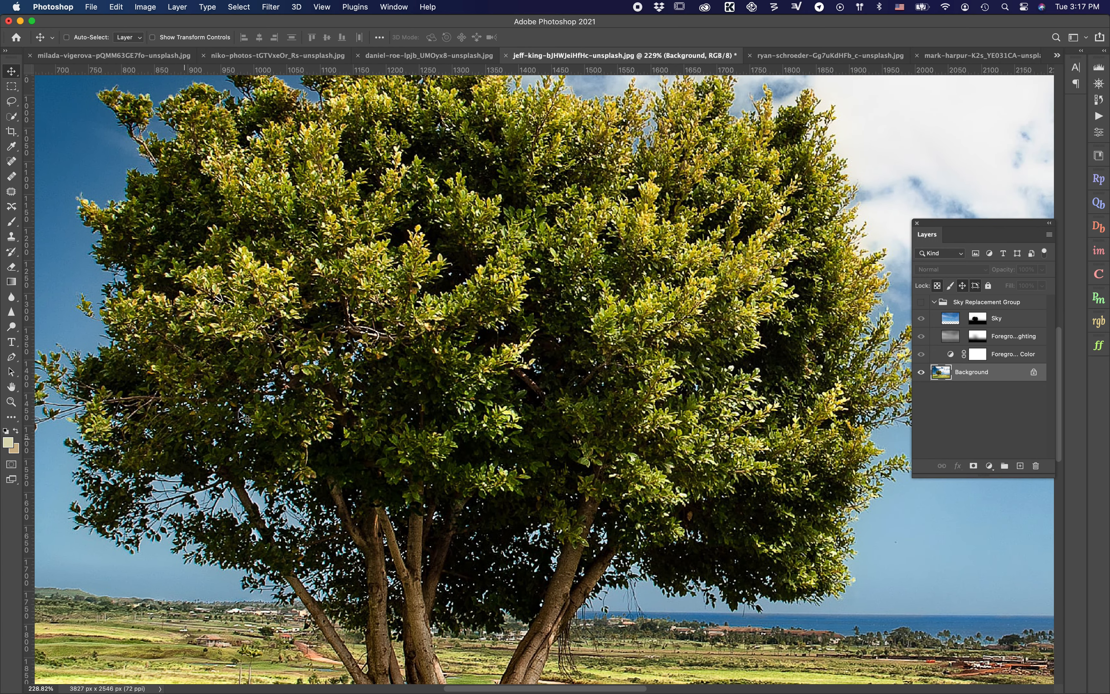
click(921, 302)
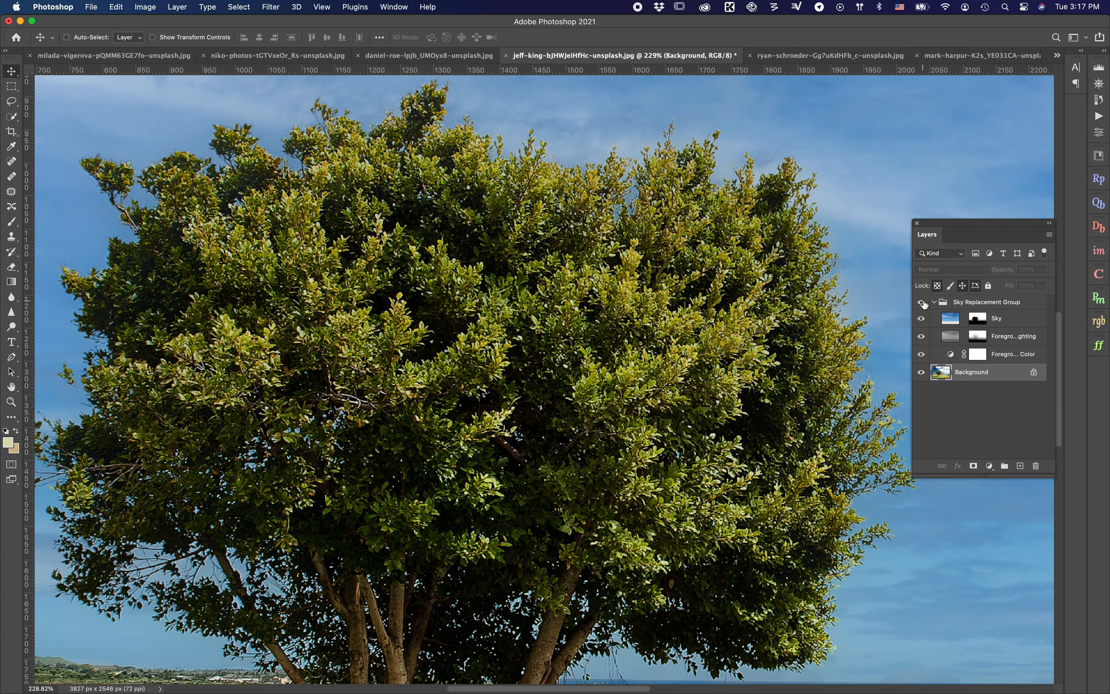
- Check how the new sky blends around the tree's branches, leaves and horizon, finishing with the whole photo in view
drag(814, 316, 814, 315)
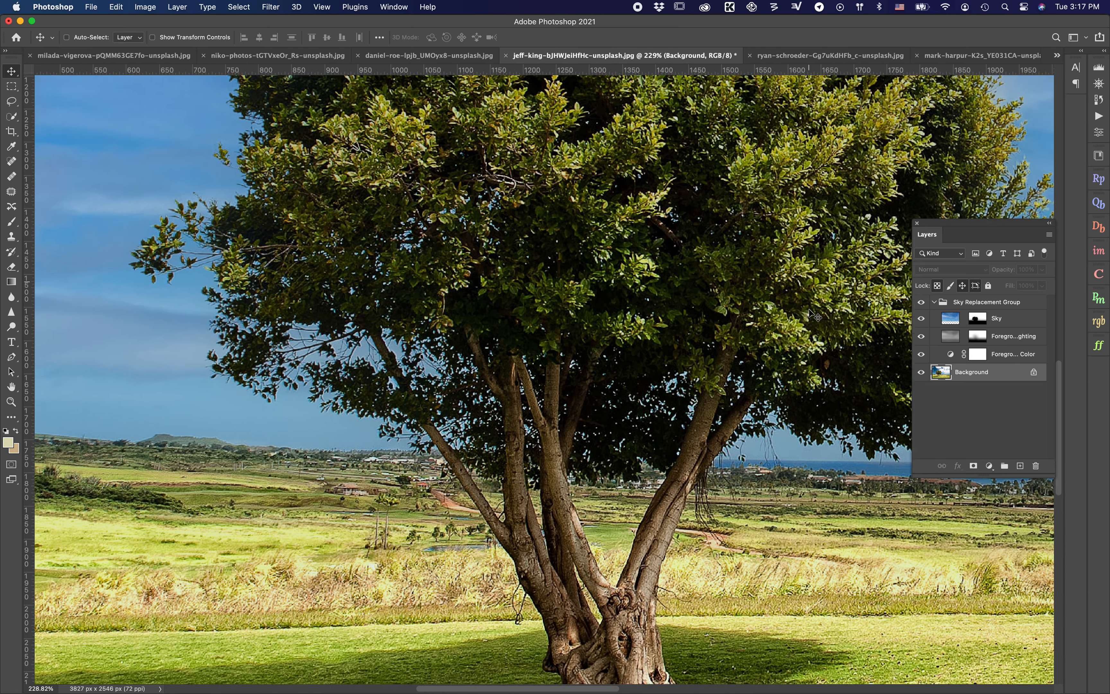
scroll(815, 316, down, 6)
scroll(814, 315, up, 15)
scroll(814, 316, right, 10)
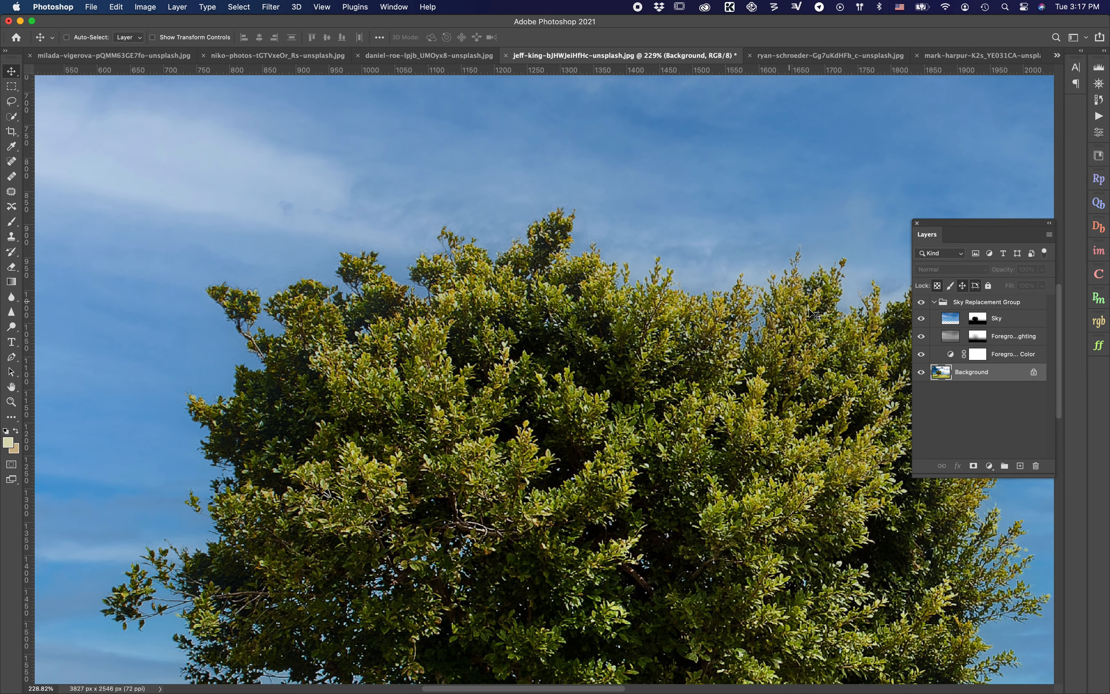
scroll(812, 315, down, 5)
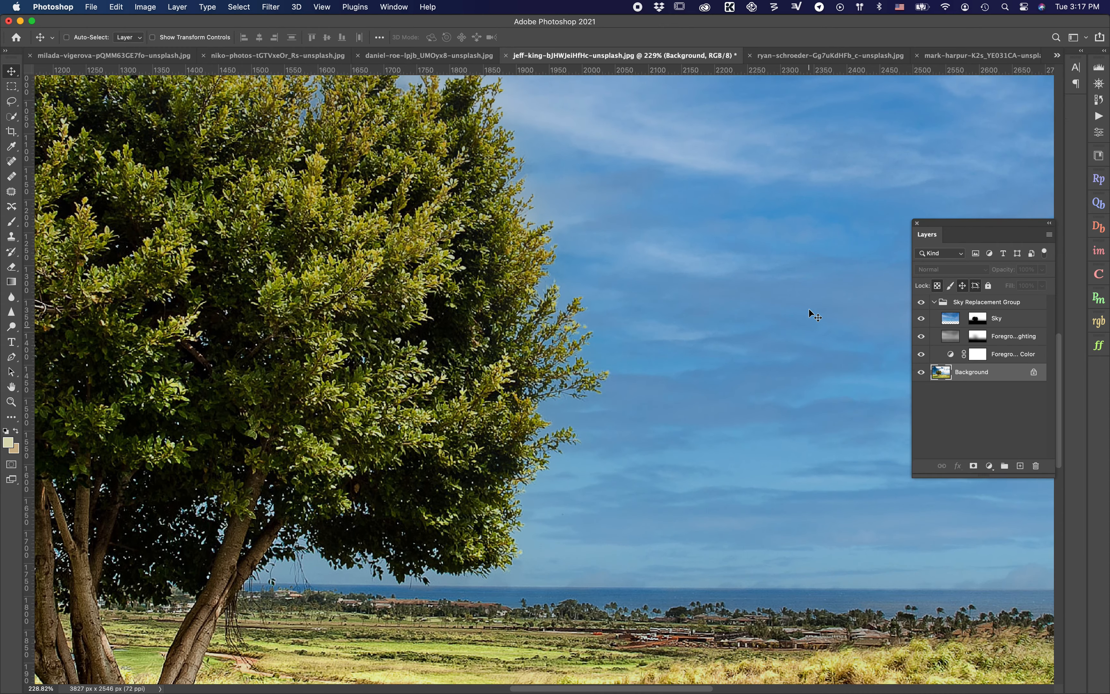
scroll(812, 315, up, 3)
scroll(814, 316, down, 5)
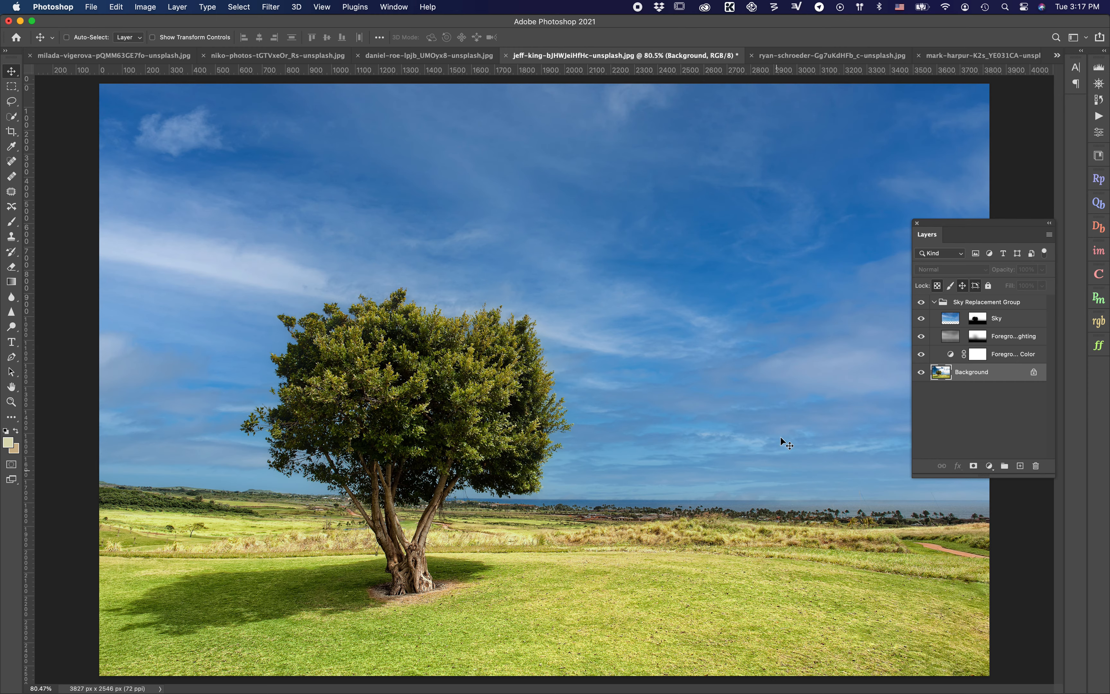
- Switch to the portrait photo of the turquoise mountain lake and start Sky Replacement on it
click(462, 53)
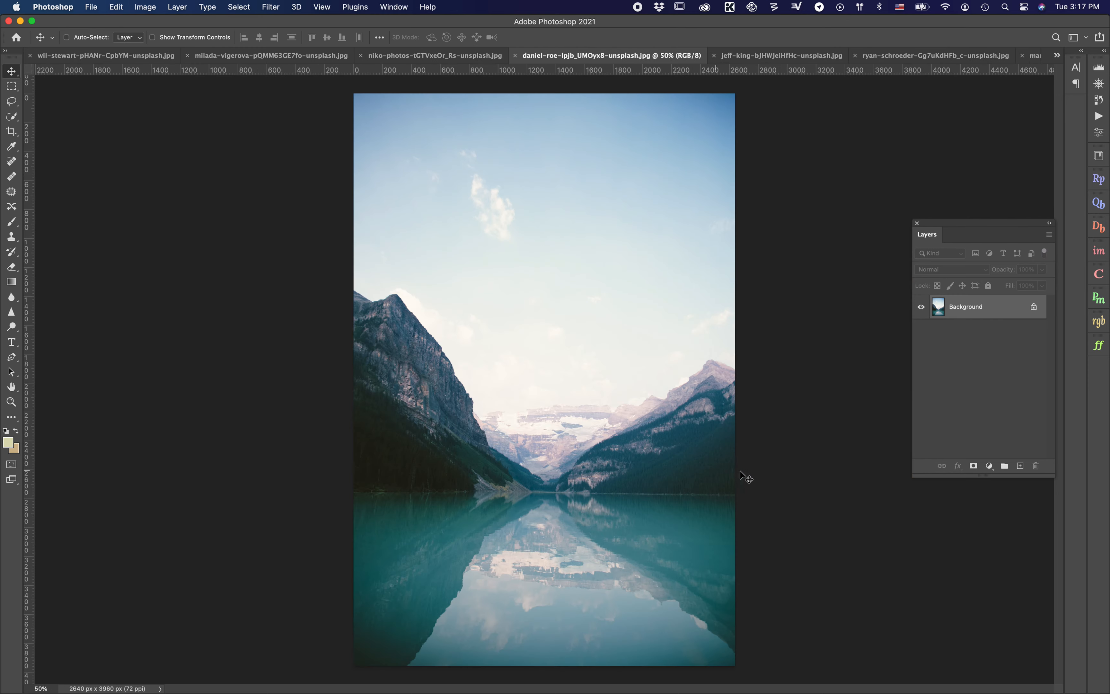
click(116, 7)
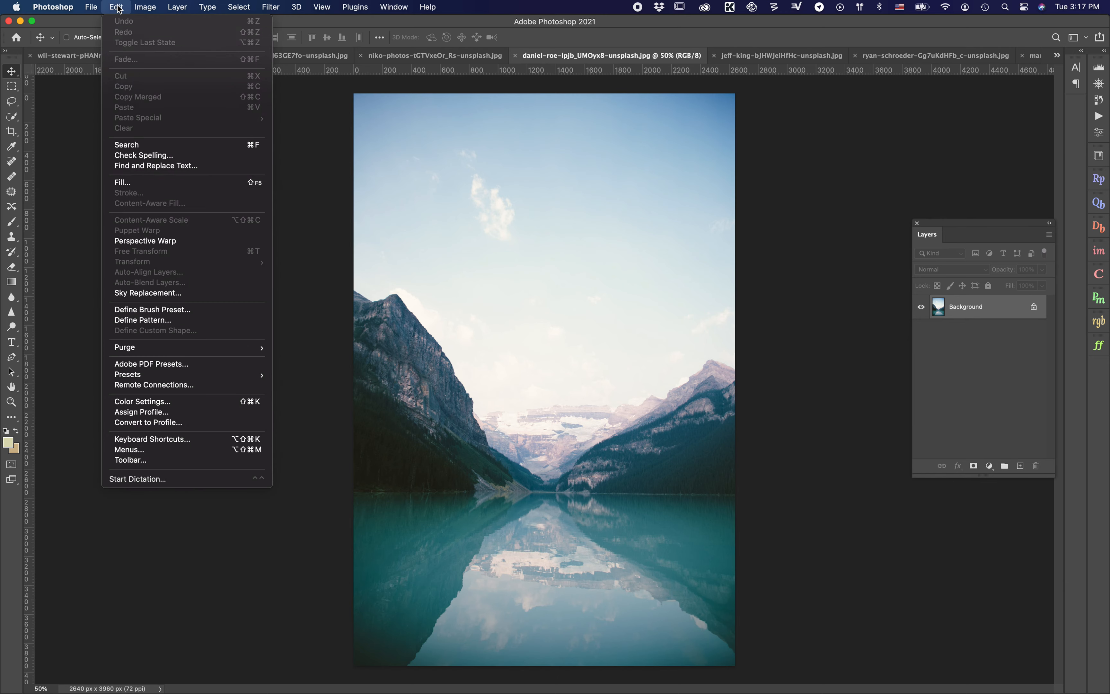
click(166, 294)
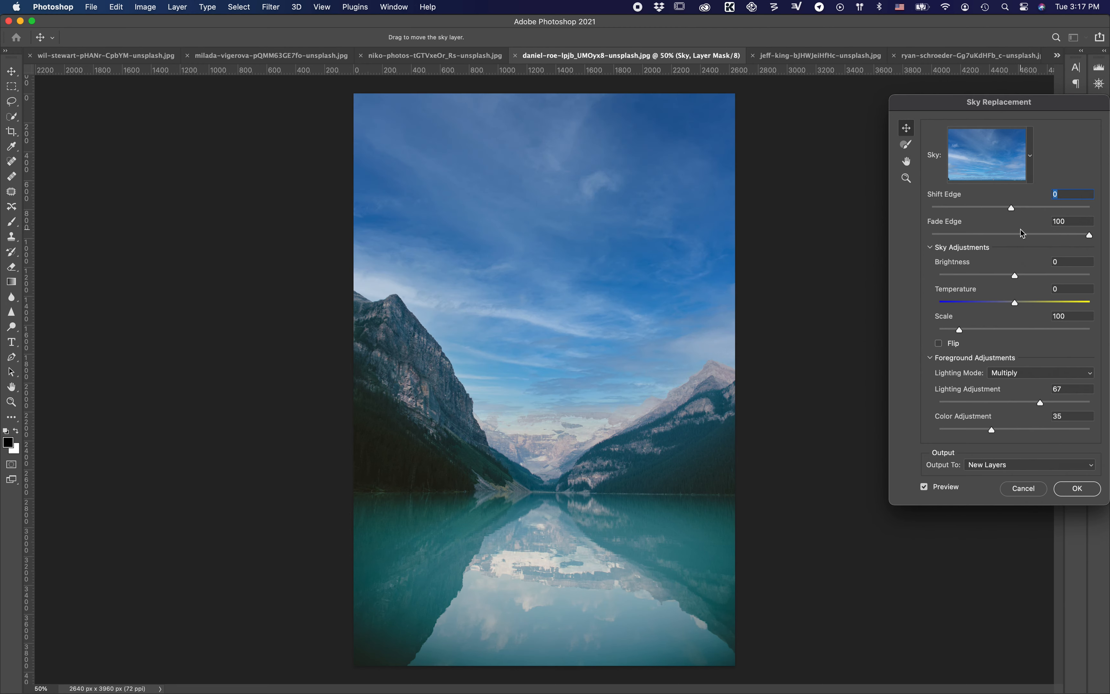
- Preview the dark blue sky with swirling white clouds on the lake photo, and apply the wispy blue sky as new layers
click(1030, 156)
scroll(1024, 338, down, 10)
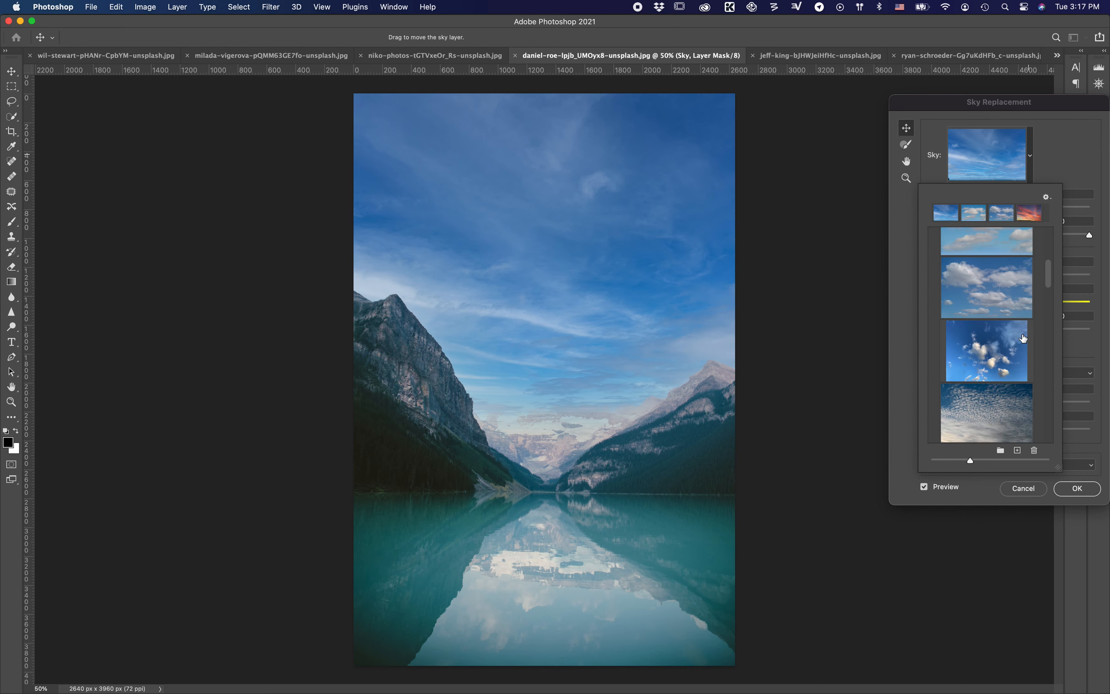
scroll(1024, 337, up, 2)
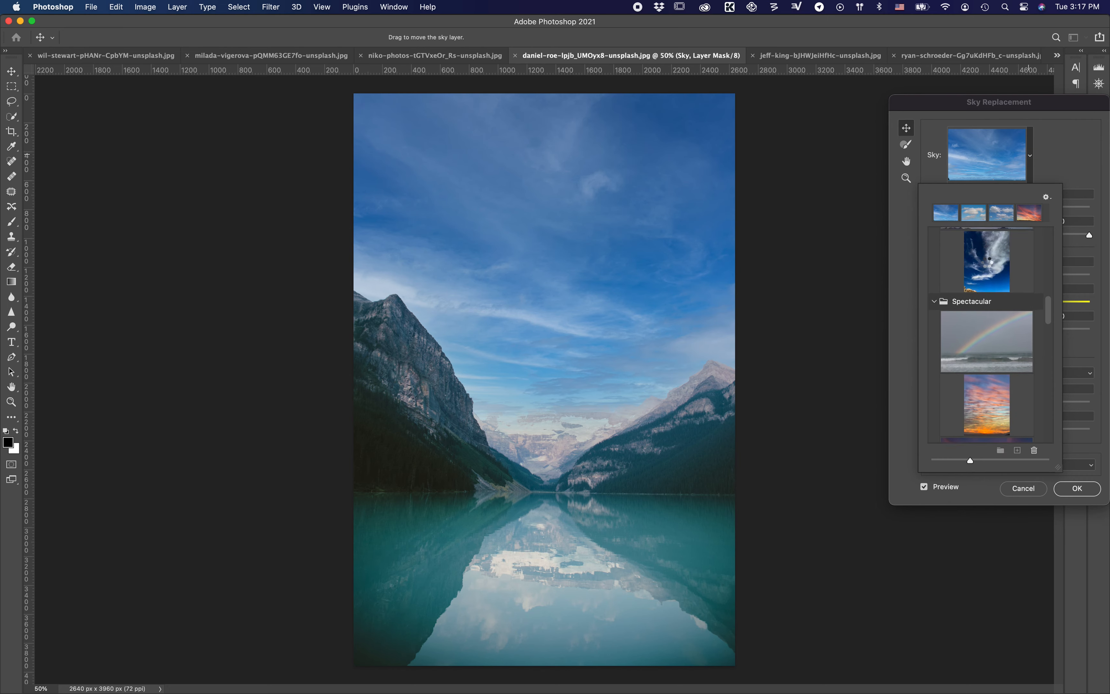
click(988, 266)
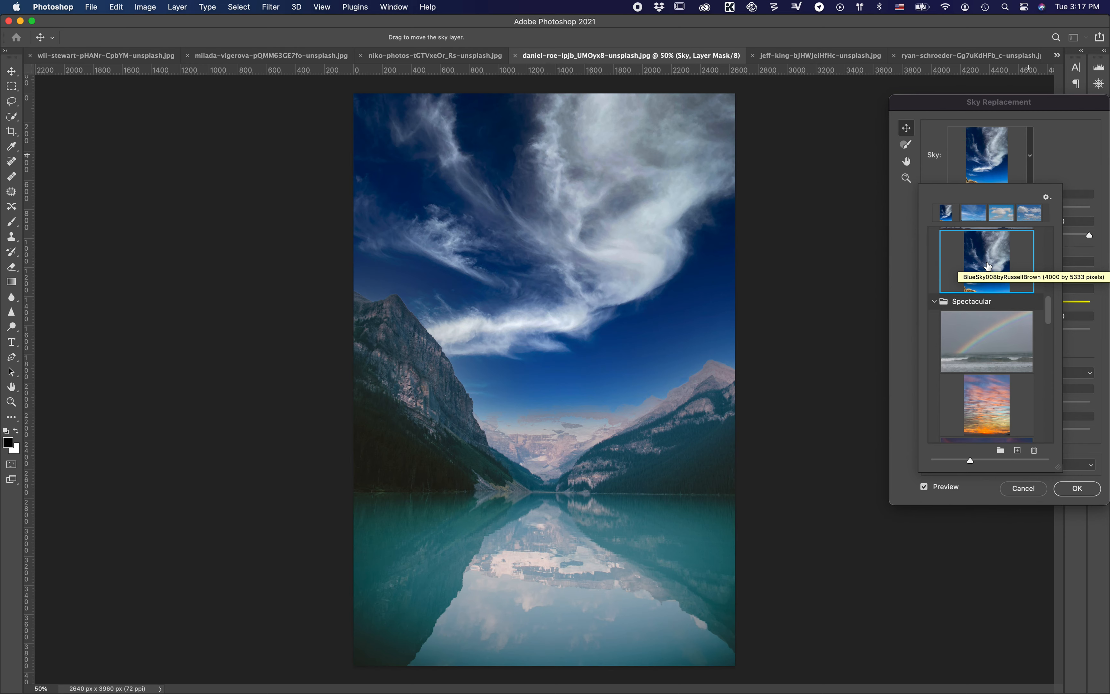
scroll(989, 266, down, 10)
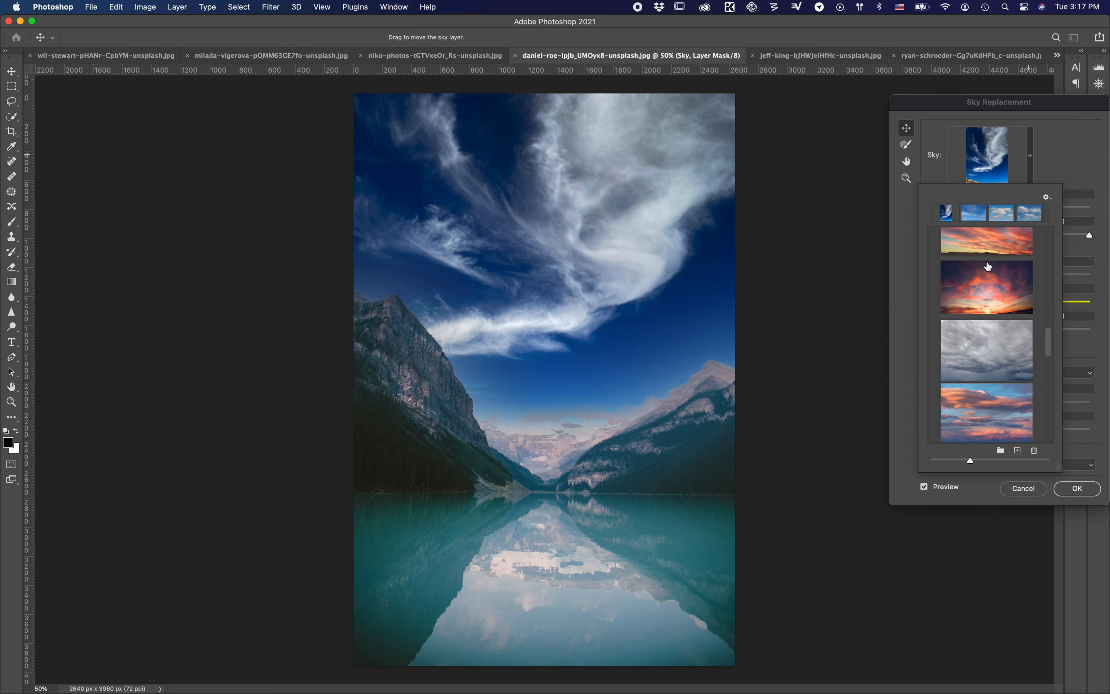
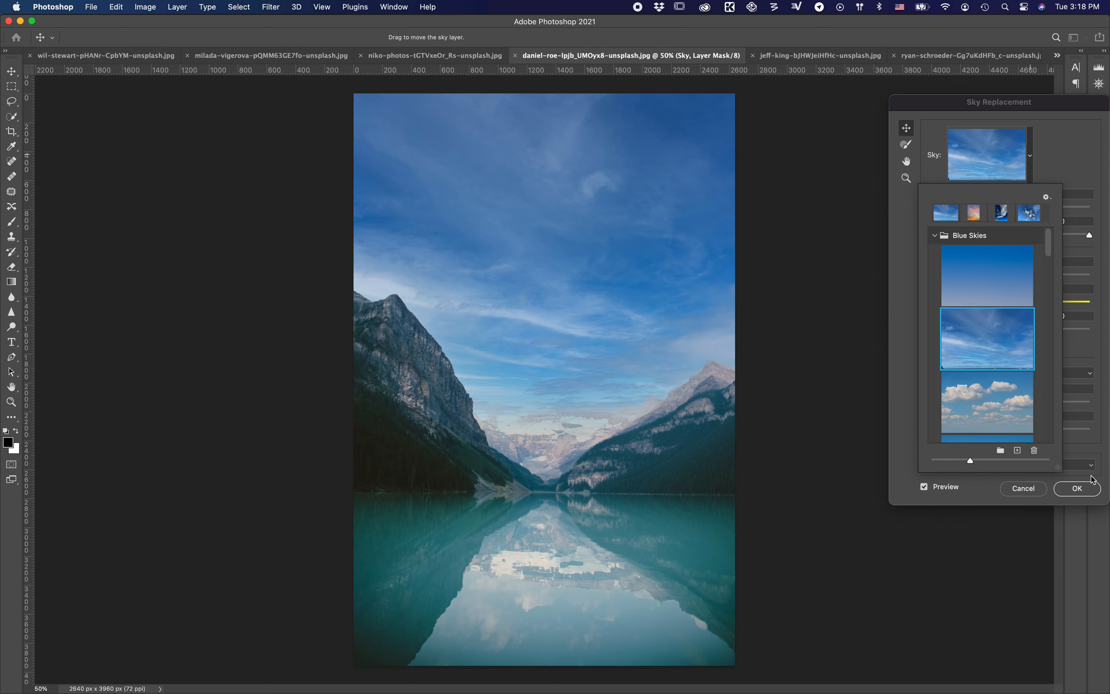
click(1087, 489)
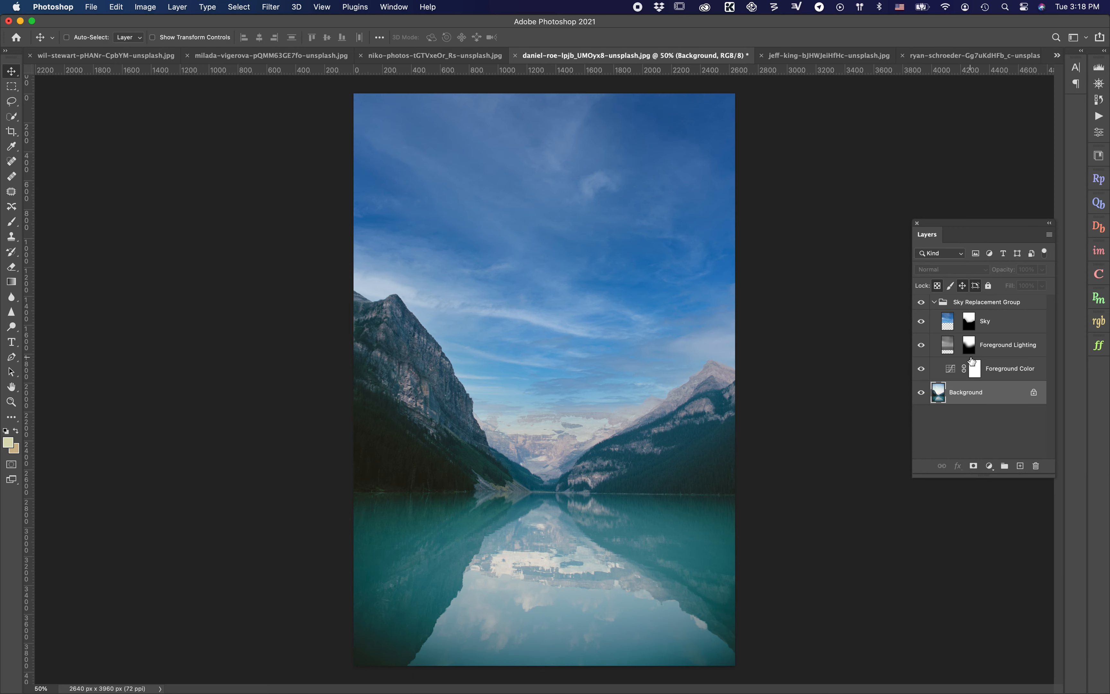
- Compare the lake photo's original and replaced skies by toggling the Sky Replacement Group's visibility, leaving the group shown
click(921, 305)
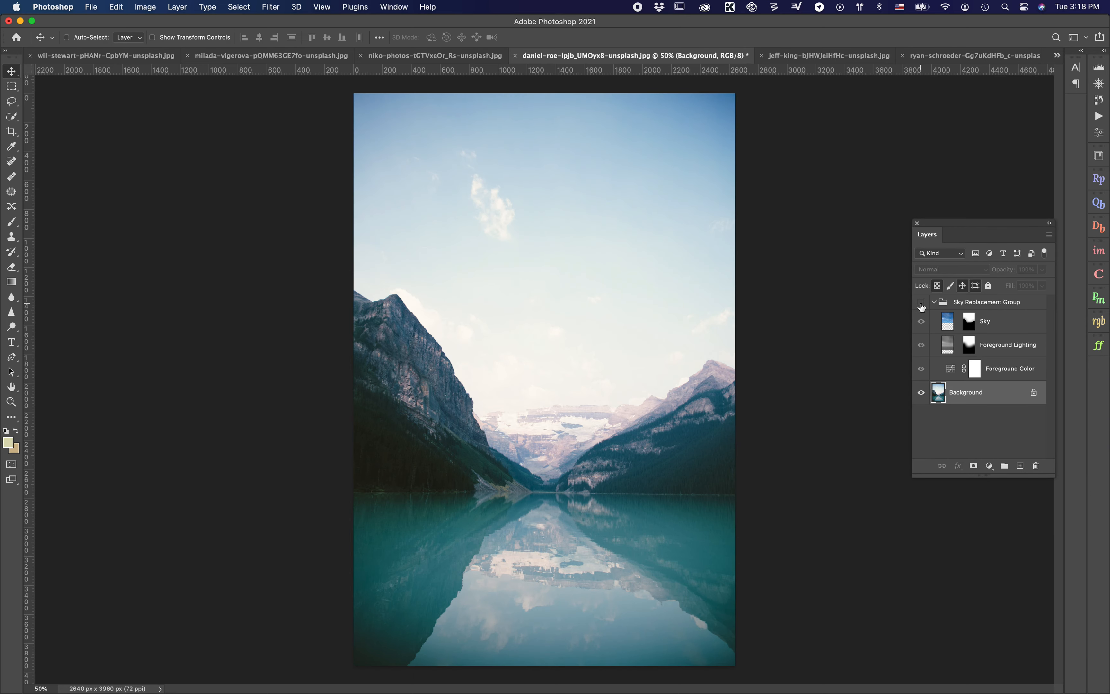
click(922, 305)
click(922, 305)
click(922, 305)
click(922, 305)
click(922, 304)
click(921, 305)
click(921, 305)
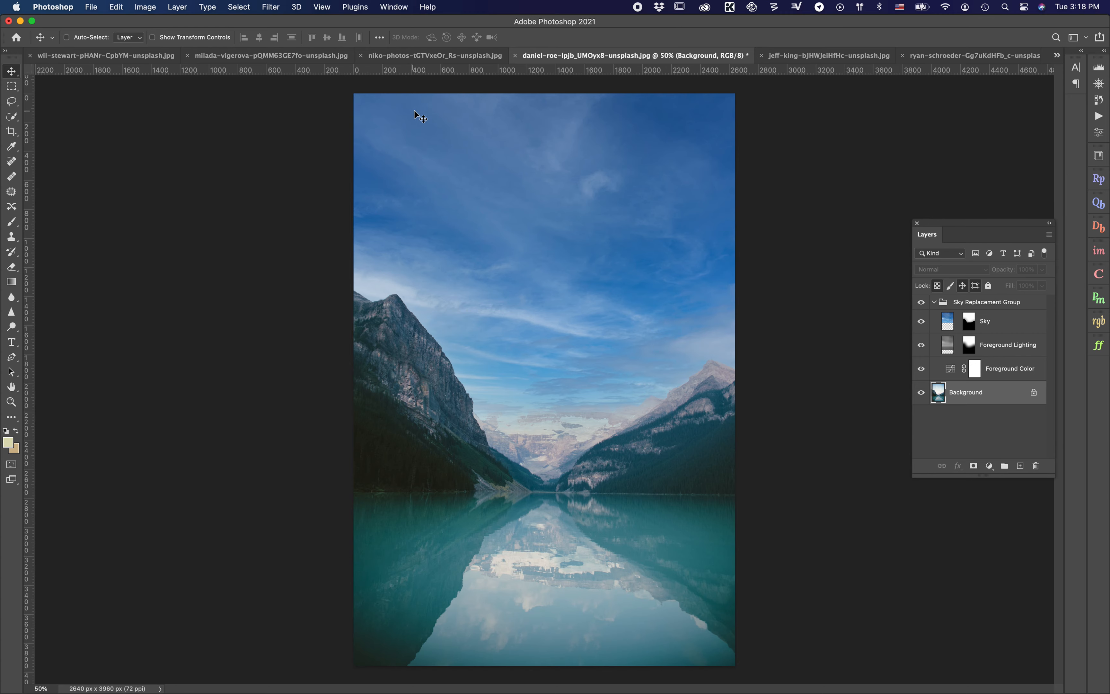
- Switch to the photo of the large tree on the grass field and start Sky Replacement on it
click(434, 55)
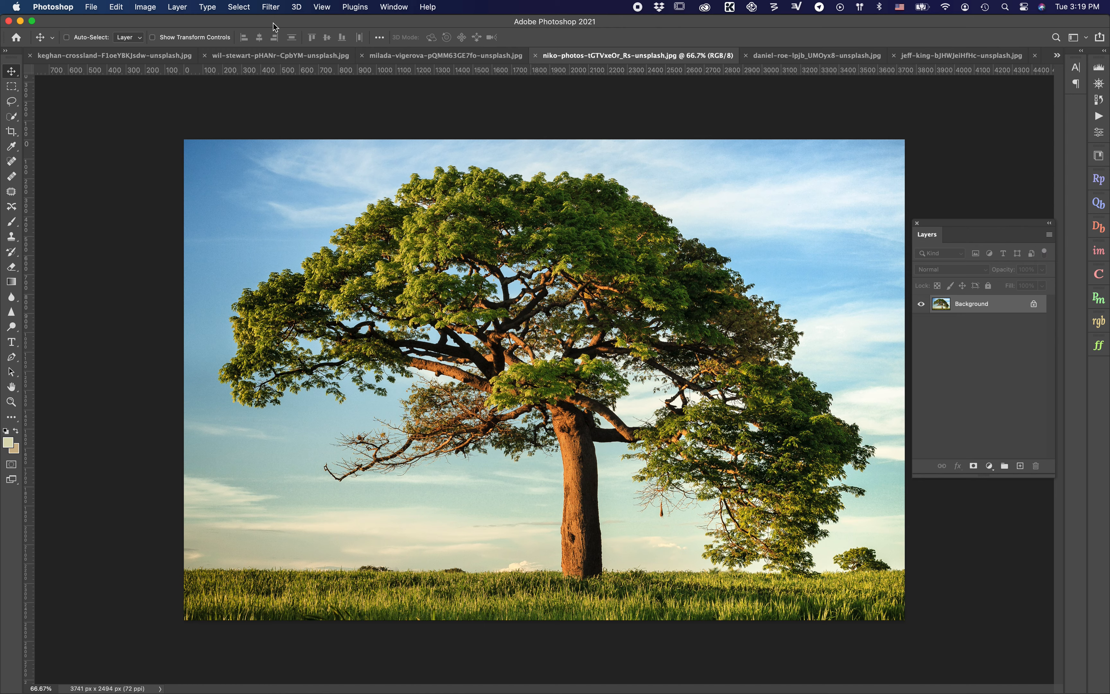
click(151, 10)
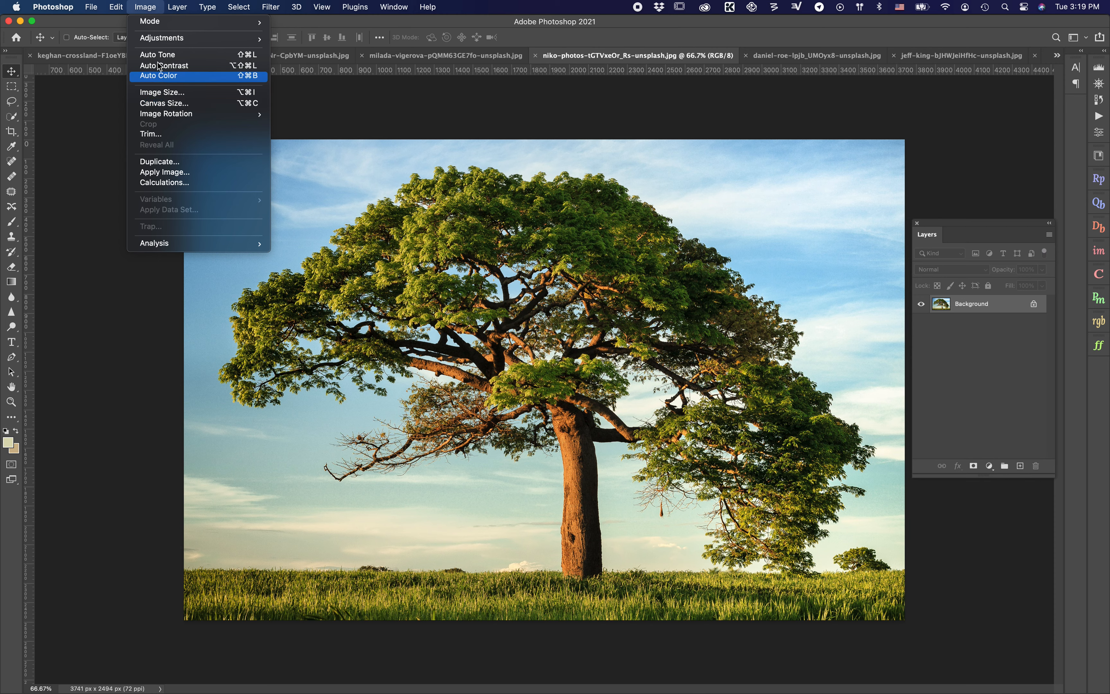
mouse_move(116, 7)
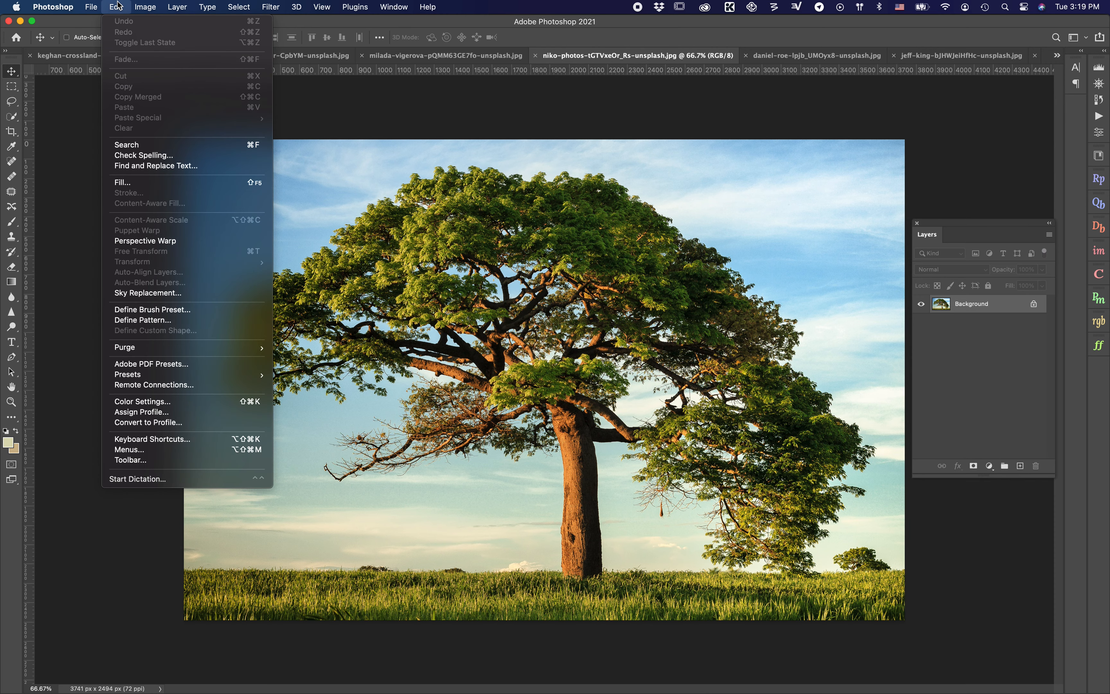
click(188, 292)
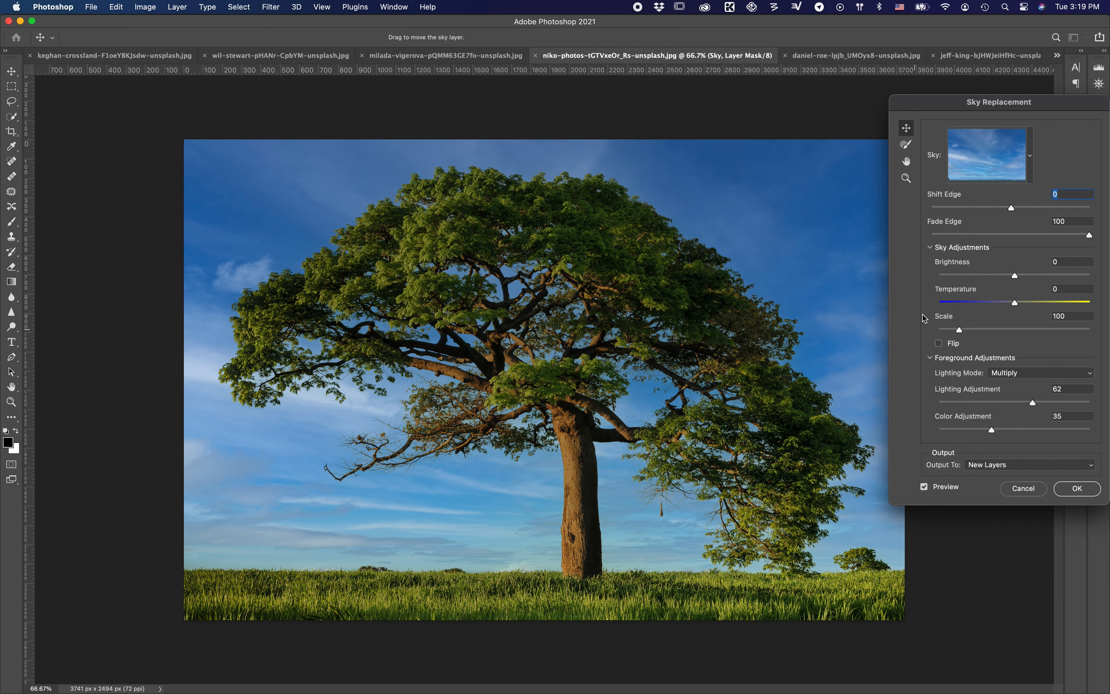
- Try the Screen lighting mode in the foreground adjustments, and set it back to Multiply
click(1040, 374)
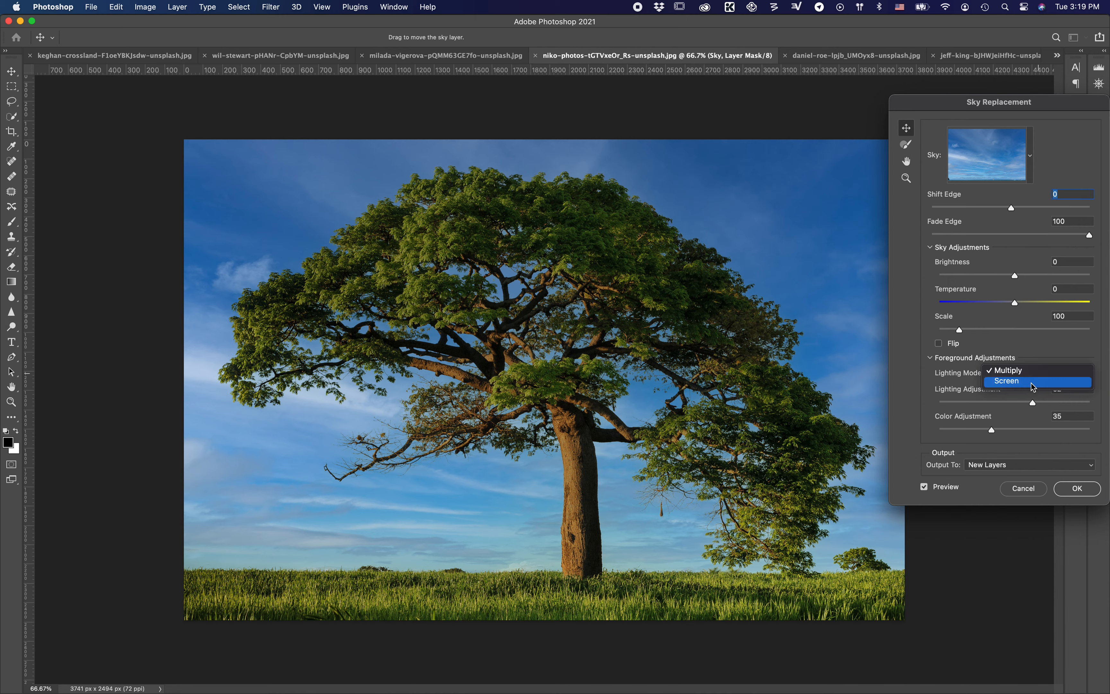
click(1023, 381)
click(1032, 373)
click(1025, 367)
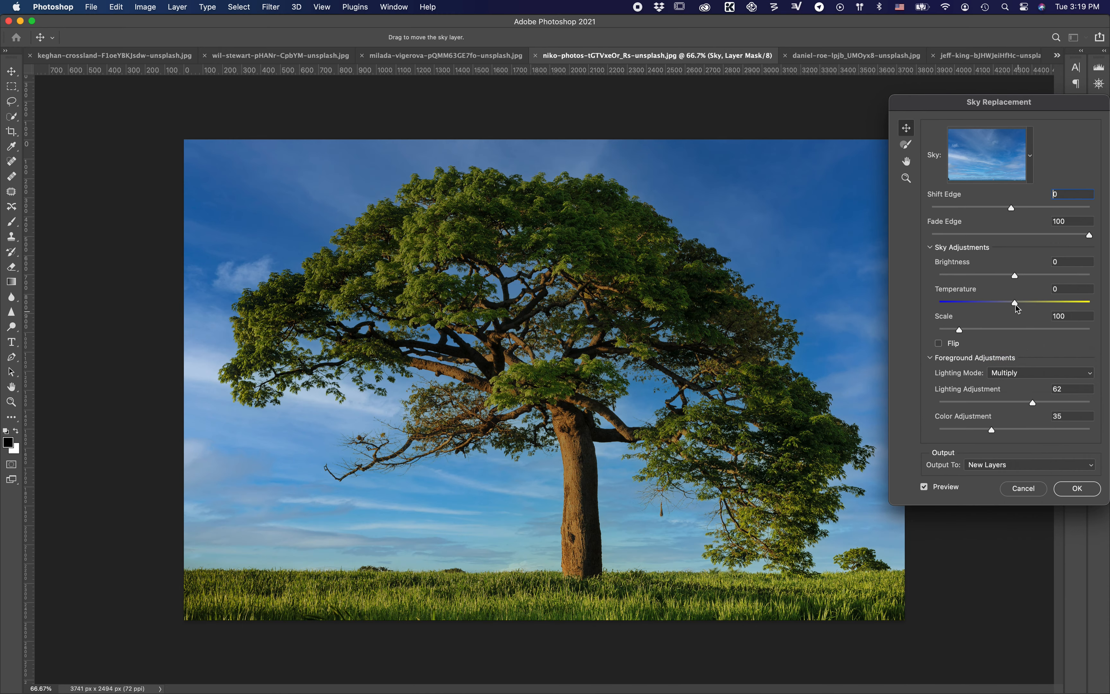
- Preview the three Blue Skies presets with puffy white clouds behind the tree, one after another
click(1033, 164)
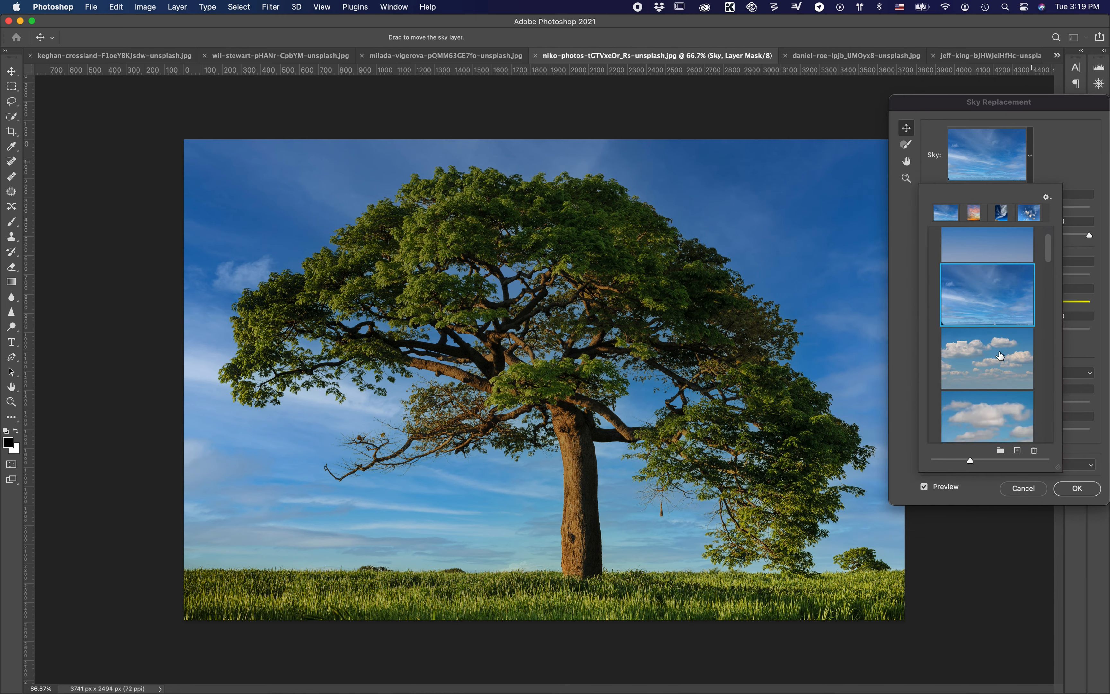
click(1001, 356)
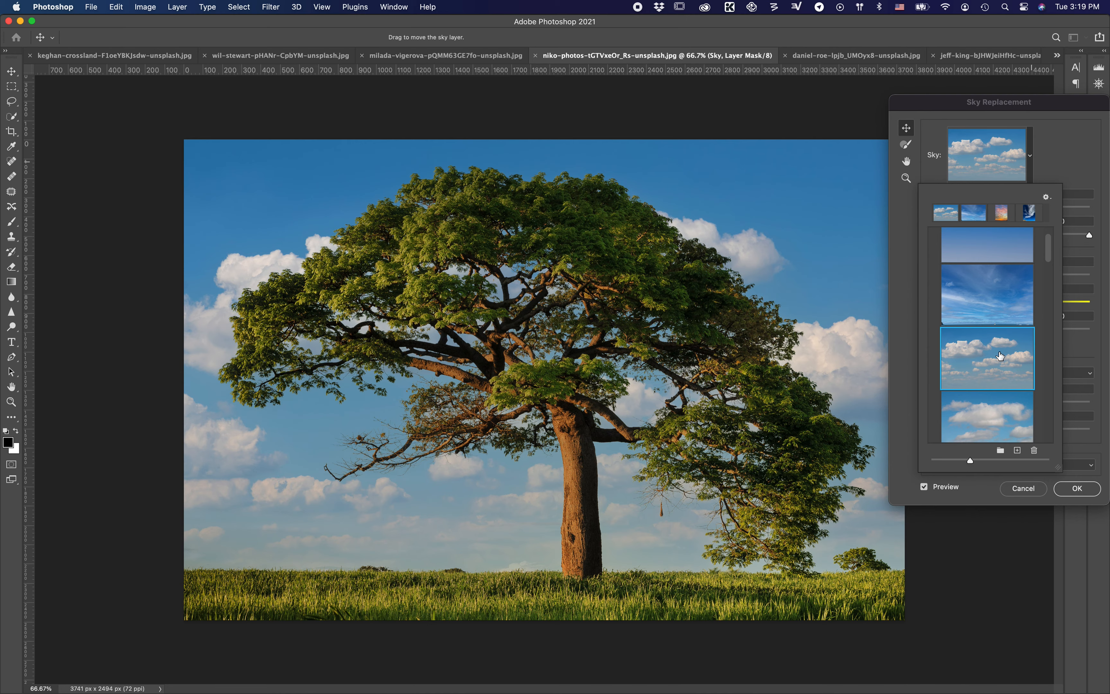
scroll(1001, 356, down, 1)
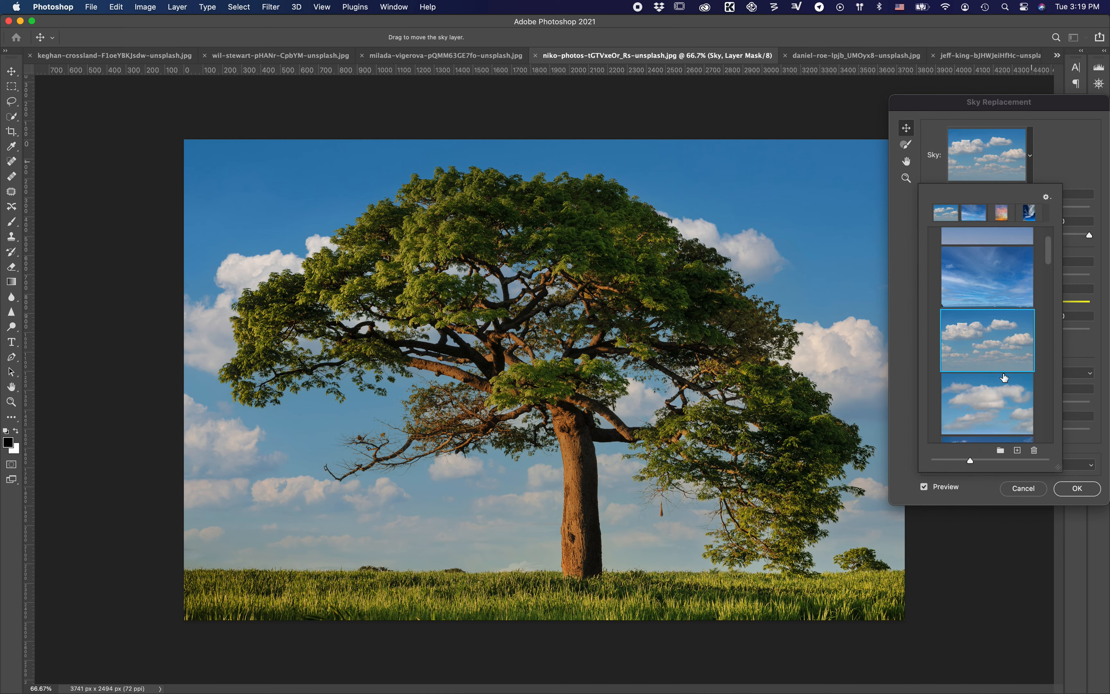
scroll(1000, 368, down, 1)
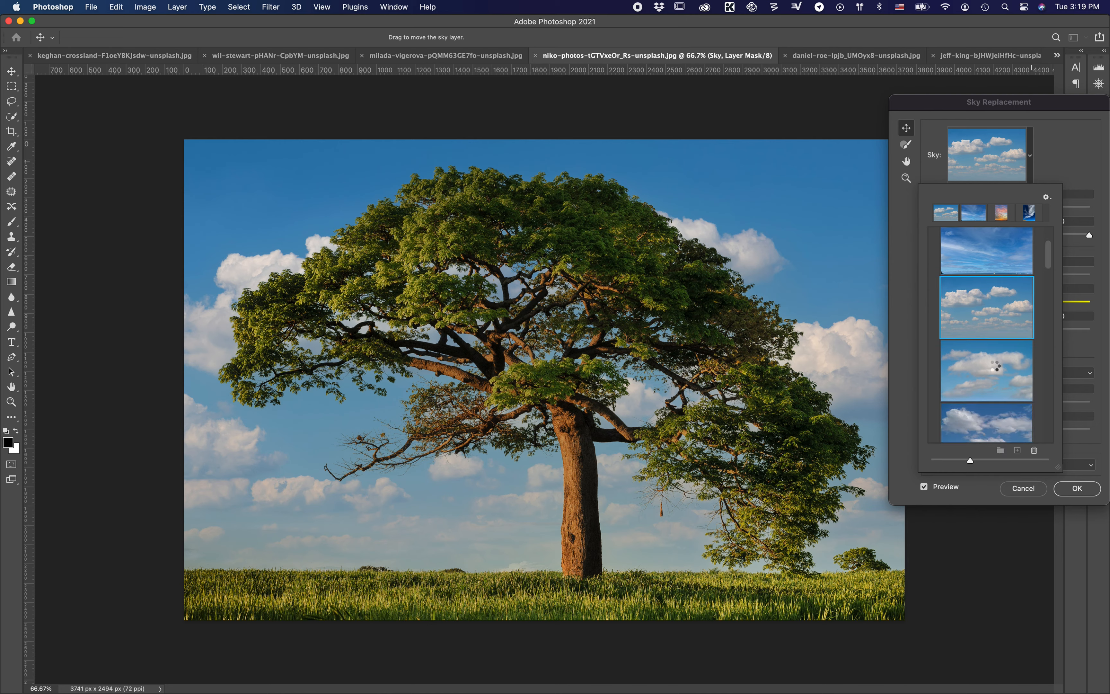
click(997, 367)
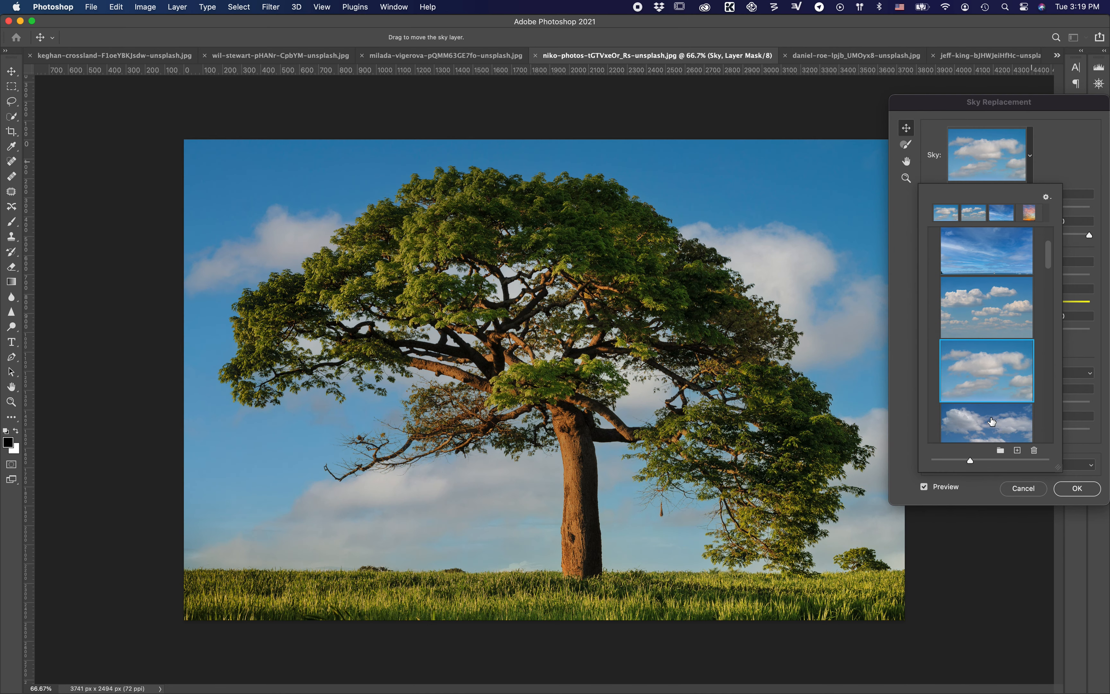
click(989, 419)
- Preview the rippled-cloud sky and the dark purplish-blue sky with streaked clouds behind the tree
scroll(990, 418, down, 3)
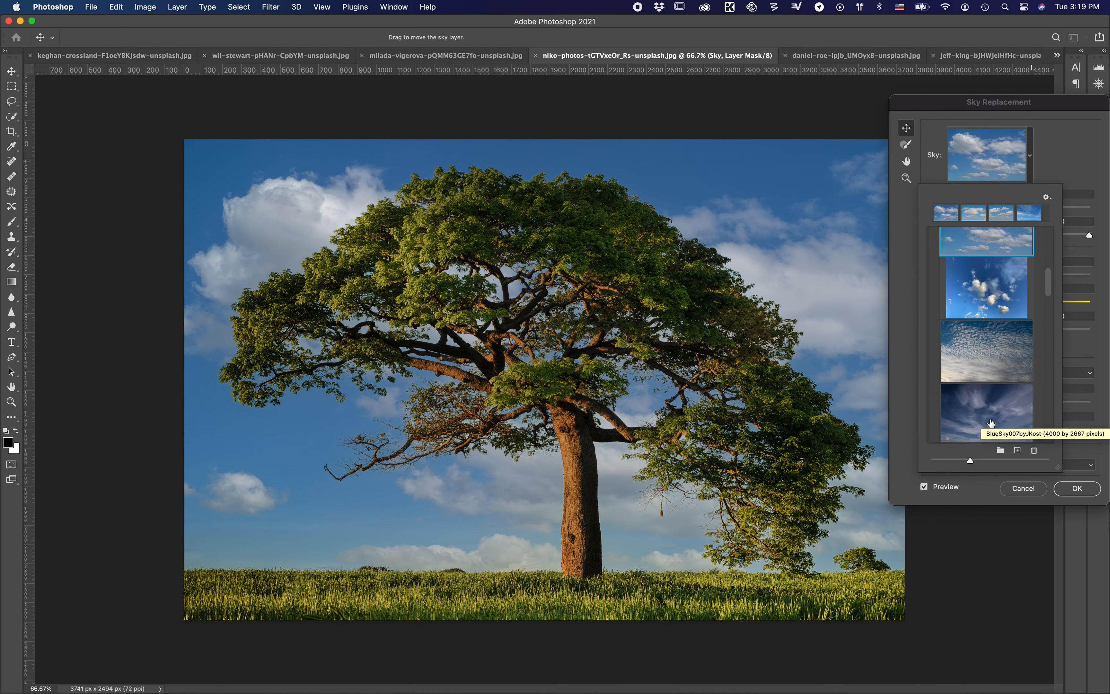
scroll(991, 422, down, 2)
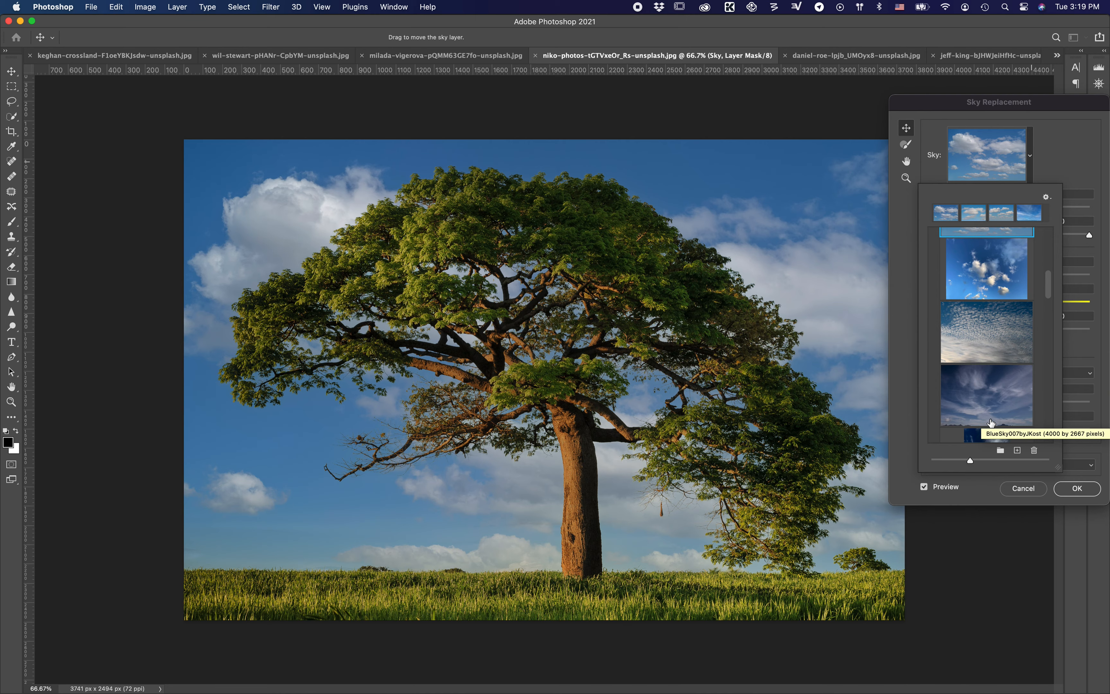
click(996, 347)
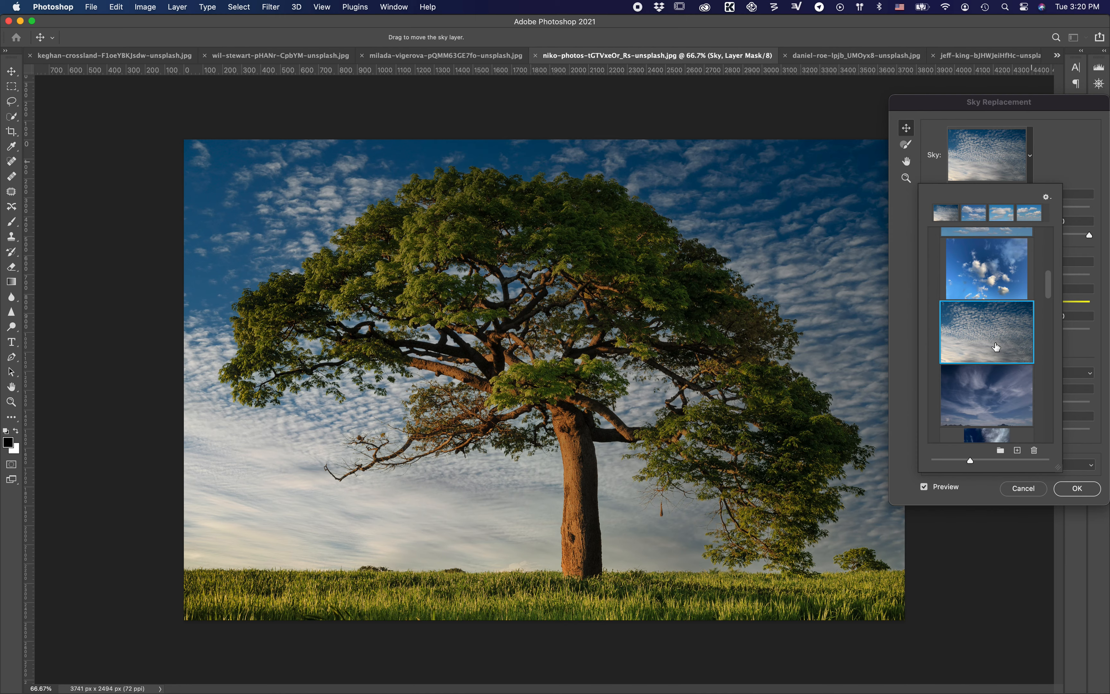
scroll(996, 346, down, 1)
right_click(991, 365)
key(Escape)
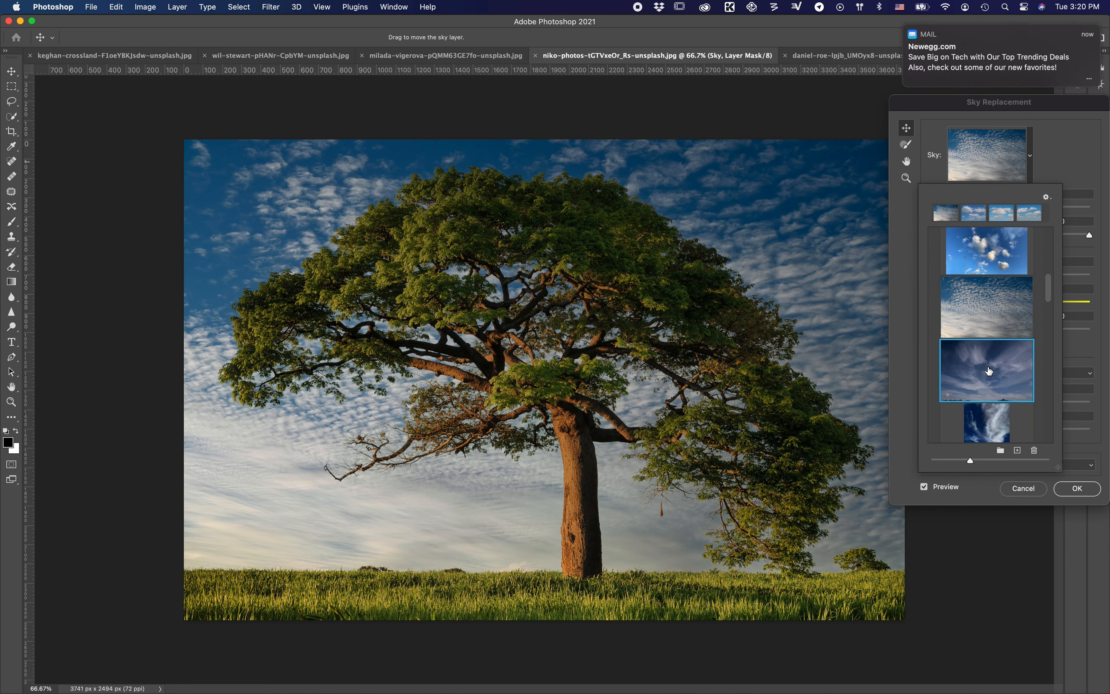
click(988, 370)
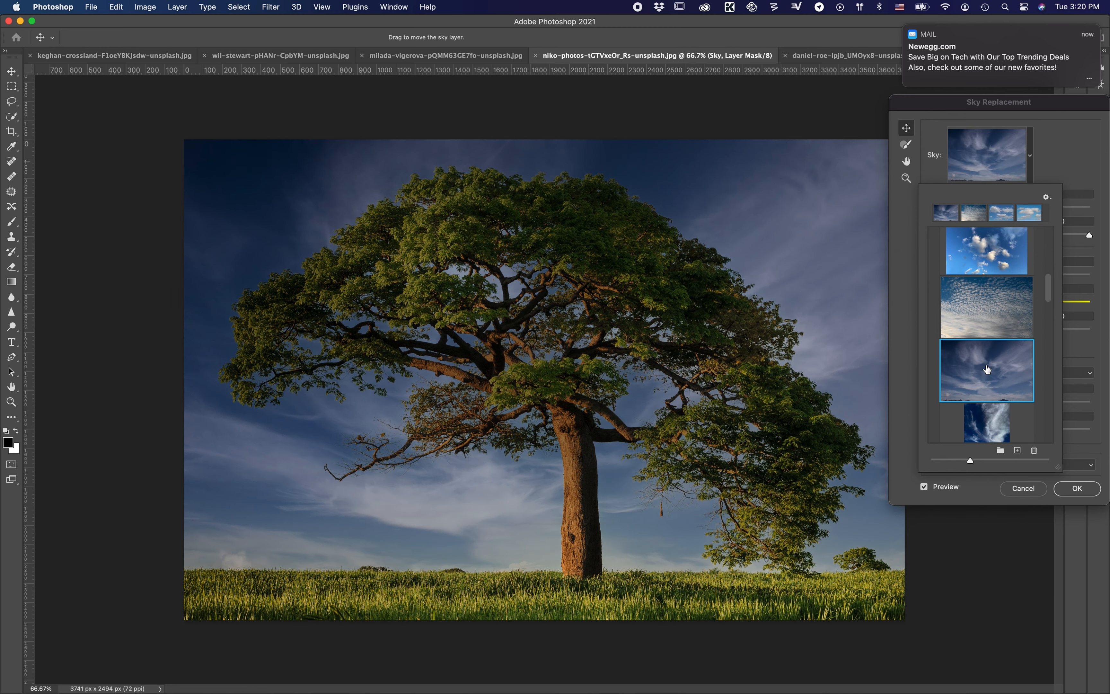
- Choose the light blue sky with large soft white clouds for the tree photo, and apply it as new layers
scroll(987, 368, down, 2)
scroll(987, 368, up, 5)
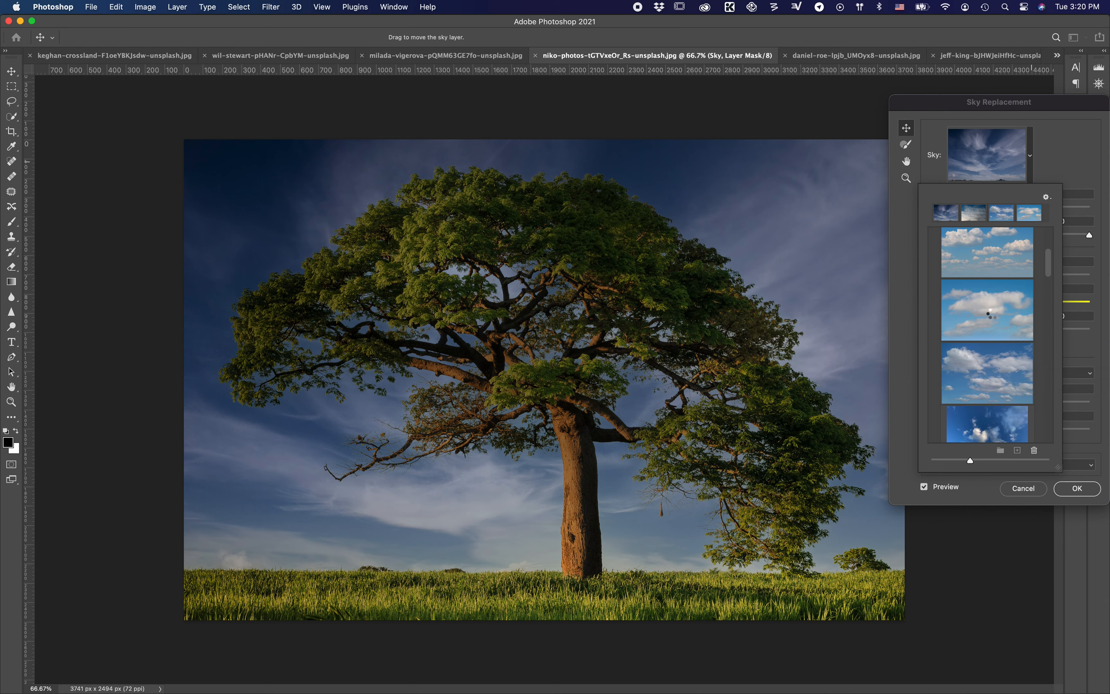
click(994, 317)
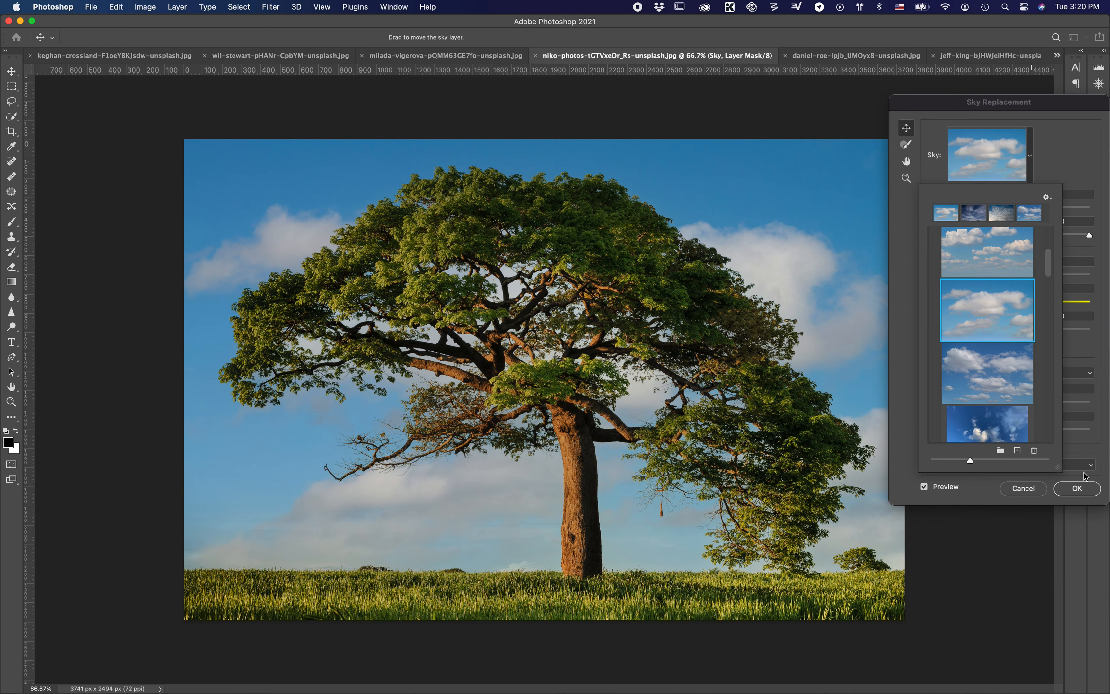
click(1082, 488)
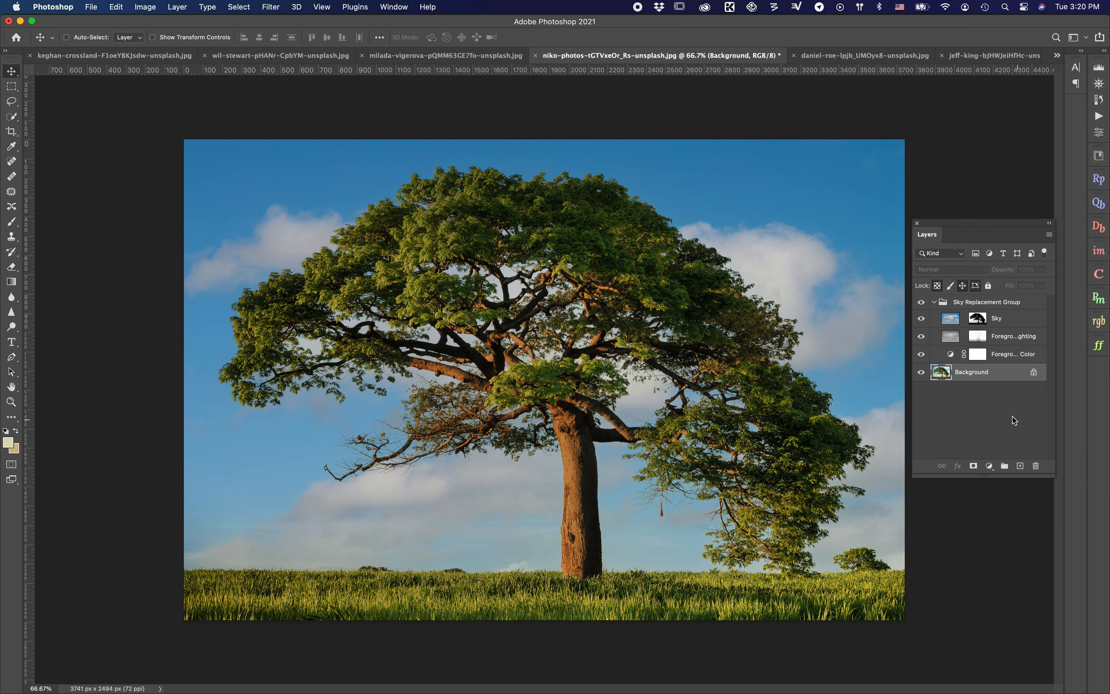
- Examine the Sky layer's mask on its own around the tree, and return to the normal image view
click(996, 393)
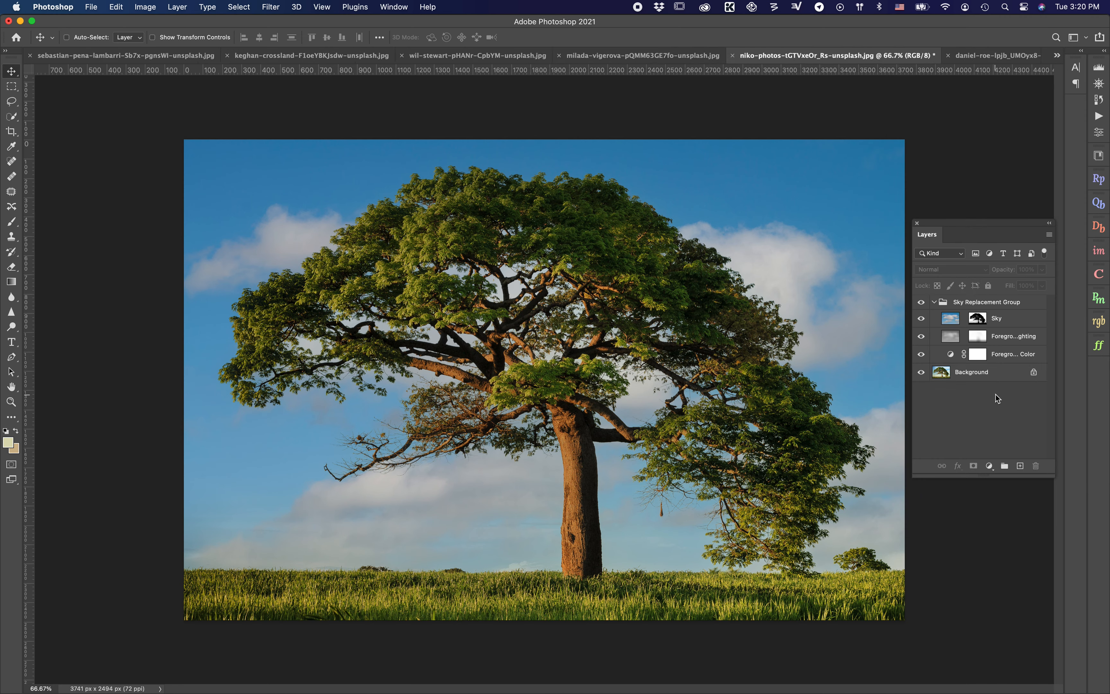
click(977, 318)
alt+click(977, 320)
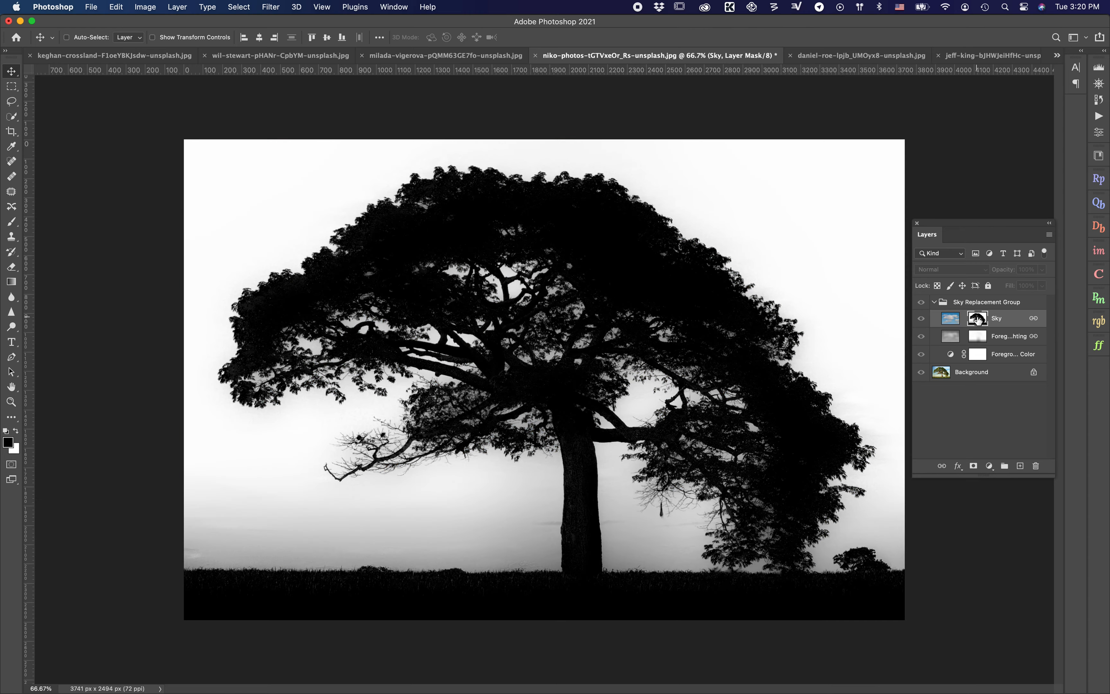
alt+click(977, 320)
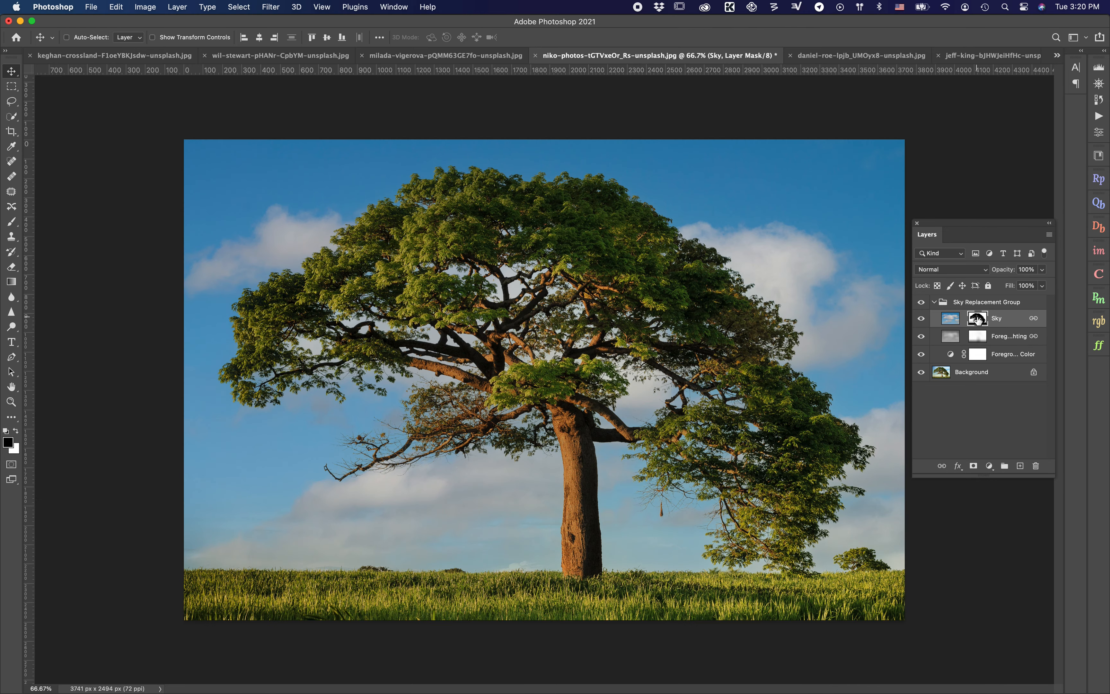
alt+click(978, 319)
alt+click(977, 319)
- Compare the tree photo before and after by toggling the Sky Replacement Group's visibility, leaving the new sky shown
click(922, 303)
click(923, 304)
click(922, 304)
click(923, 304)
click(922, 304)
click(922, 304)
click(923, 304)
click(923, 303)
click(923, 304)
click(922, 304)
click(923, 304)
click(923, 303)
click(923, 304)
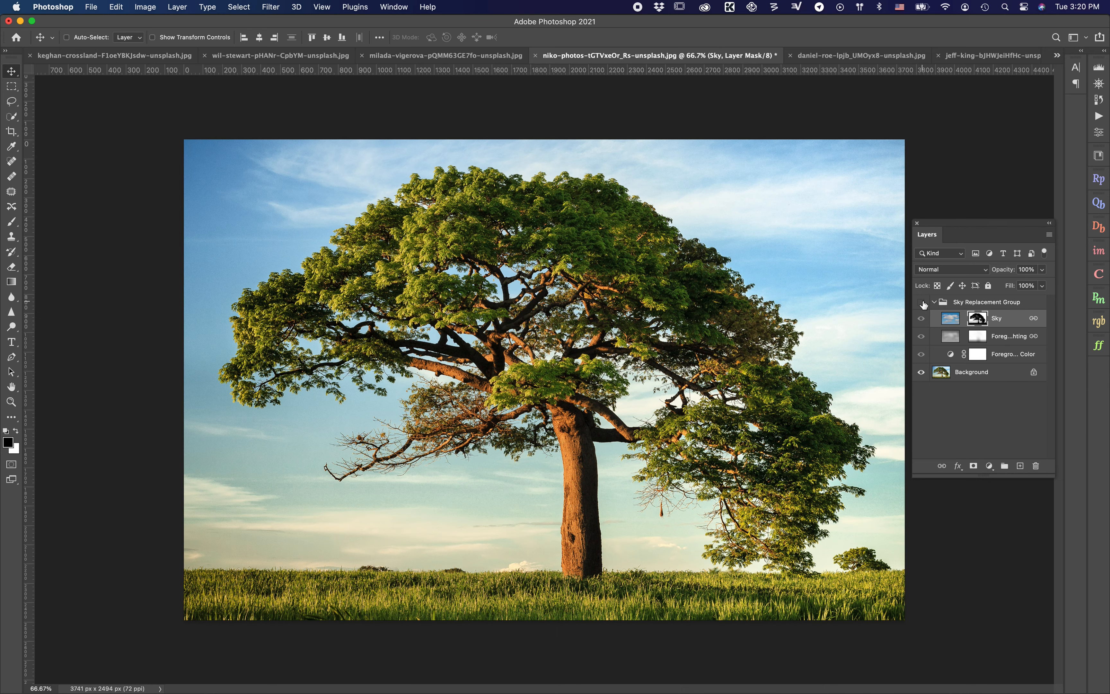
click(923, 303)
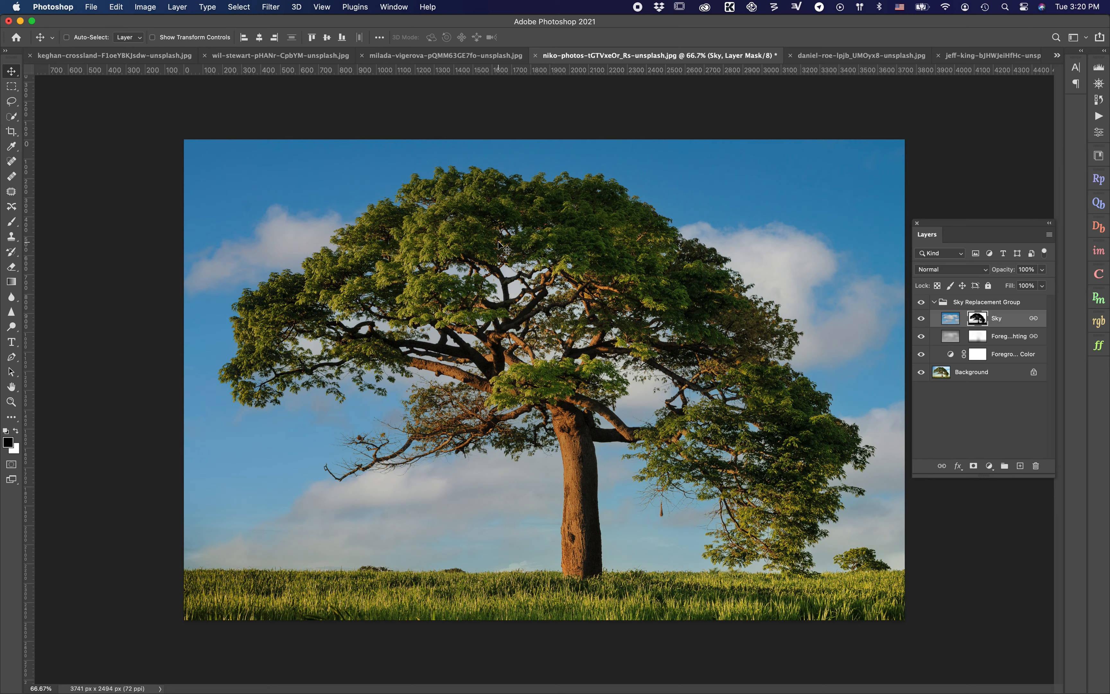
- Switch to the landscape photo of the waterfalls and green water, and start Sky Replacement on it
click(456, 58)
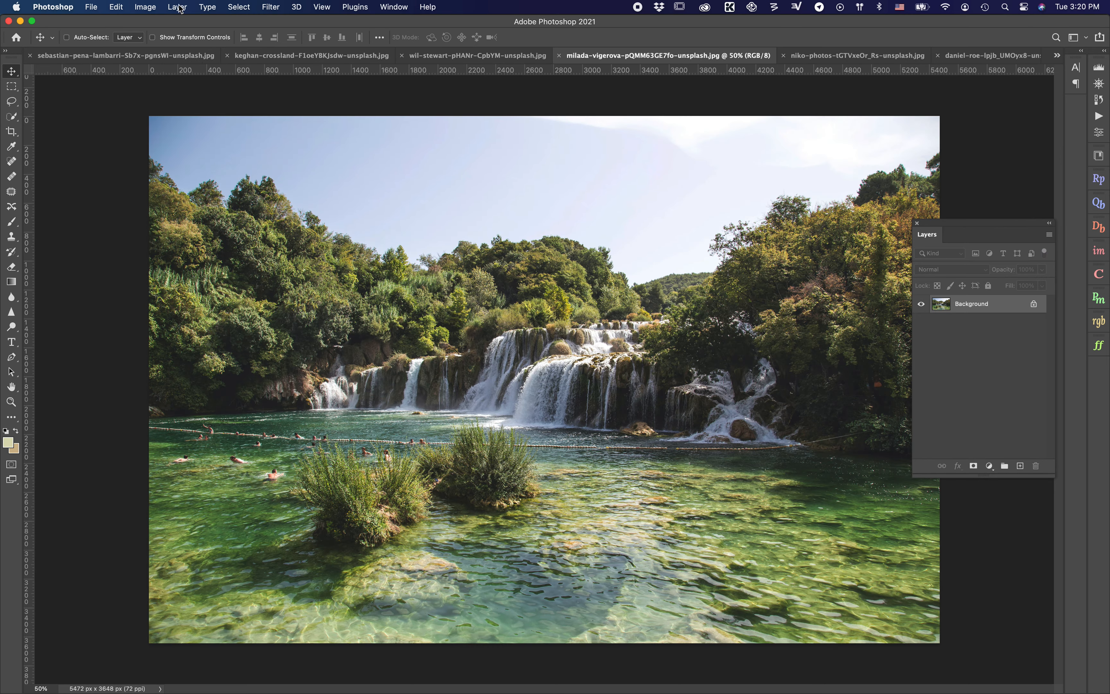
click(116, 7)
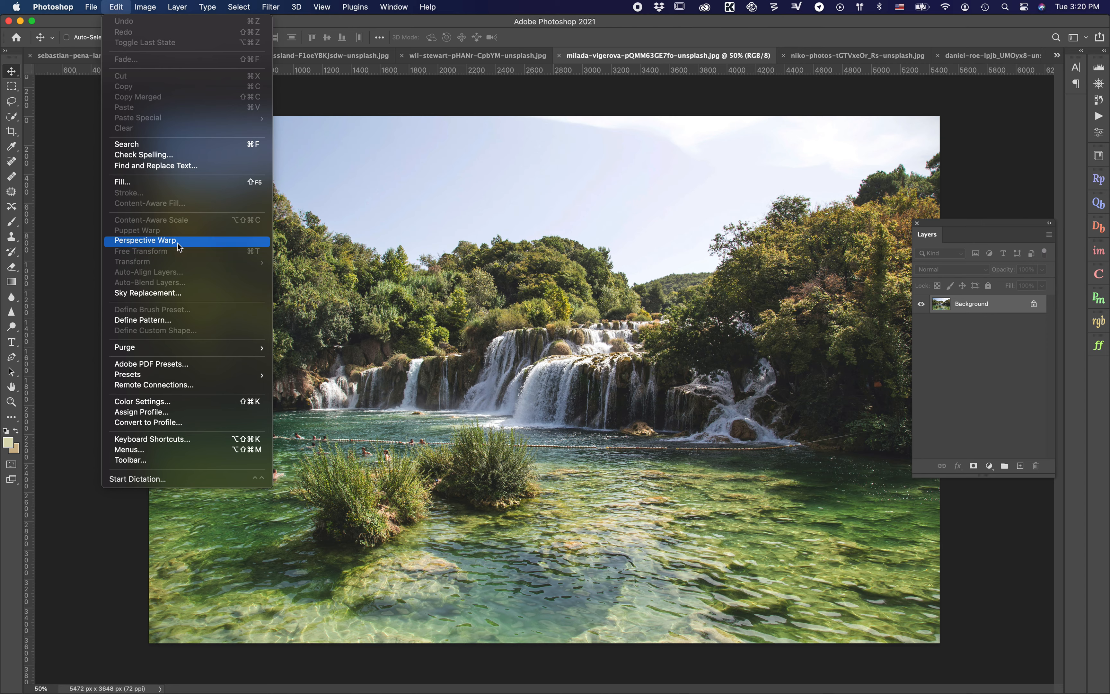
click(174, 293)
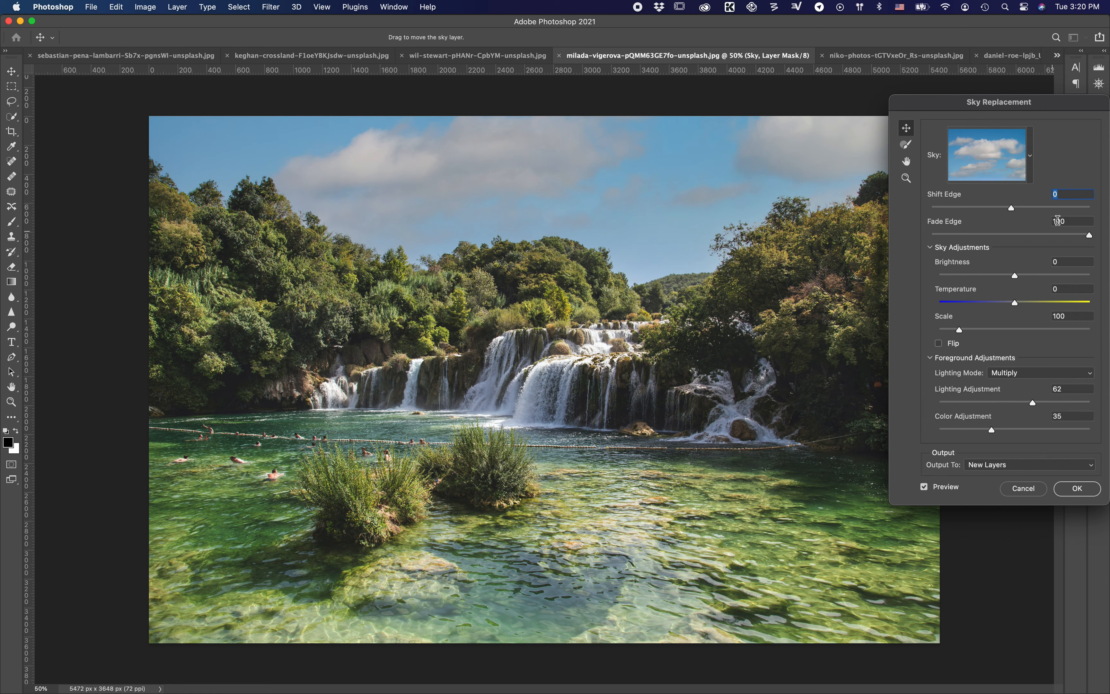
- Try the wispy blue, rippled grey and dark violet preset skies on the waterfall photo
click(1031, 161)
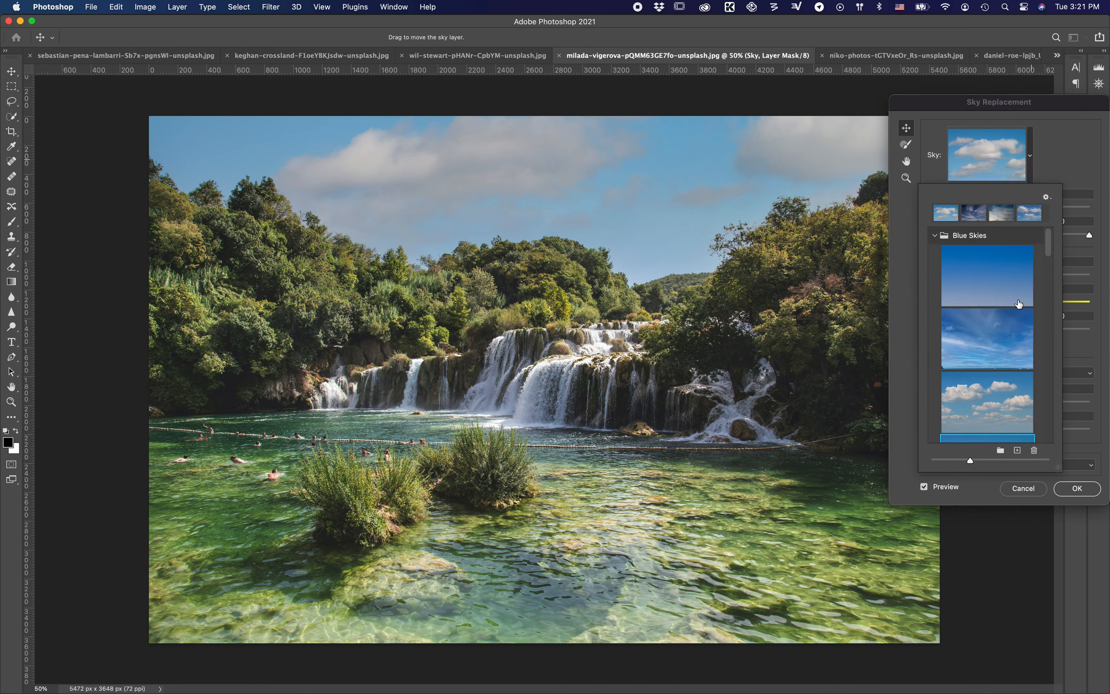
scroll(1019, 304, up, 3)
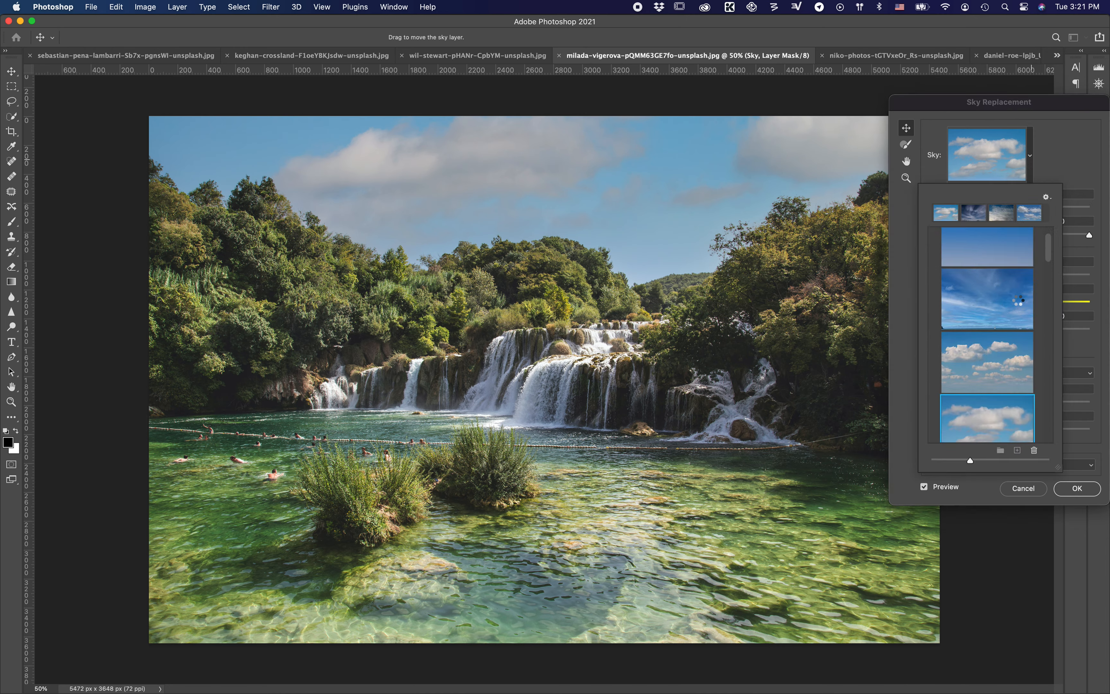
click(1019, 304)
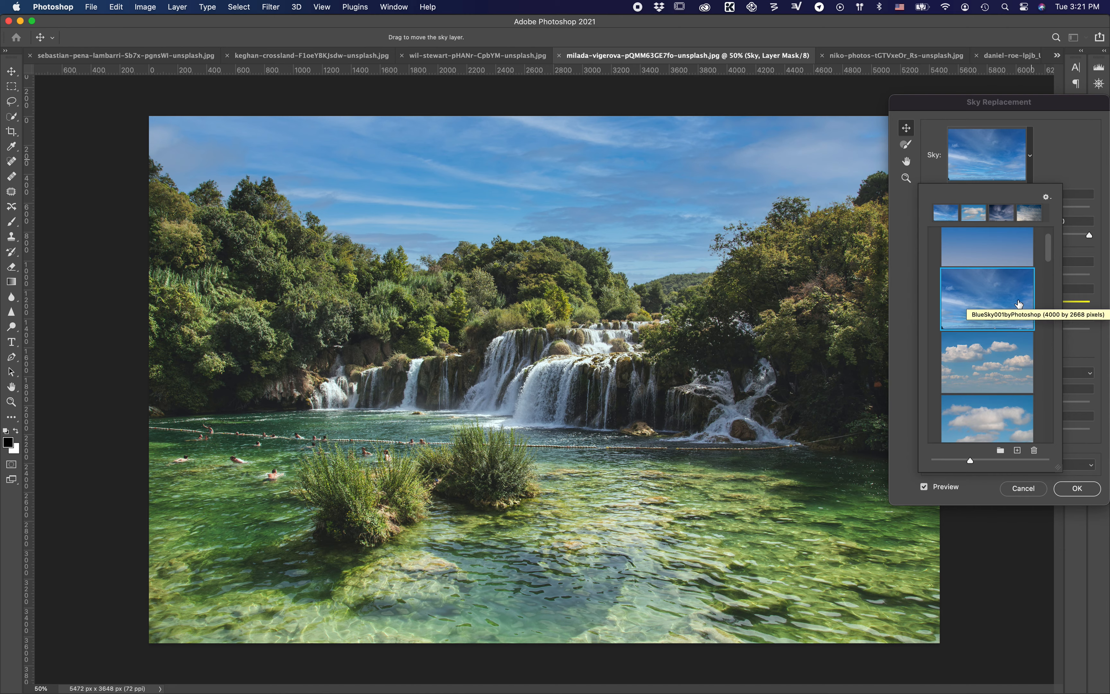
scroll(1019, 304, down, 6)
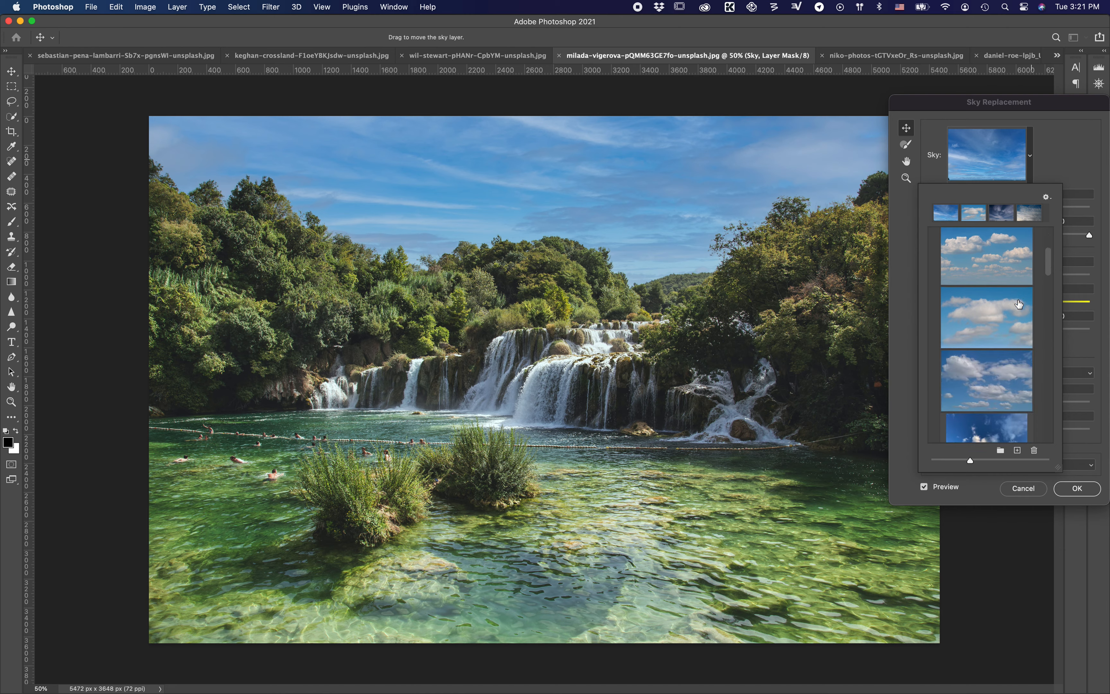
scroll(1018, 304, down, 4)
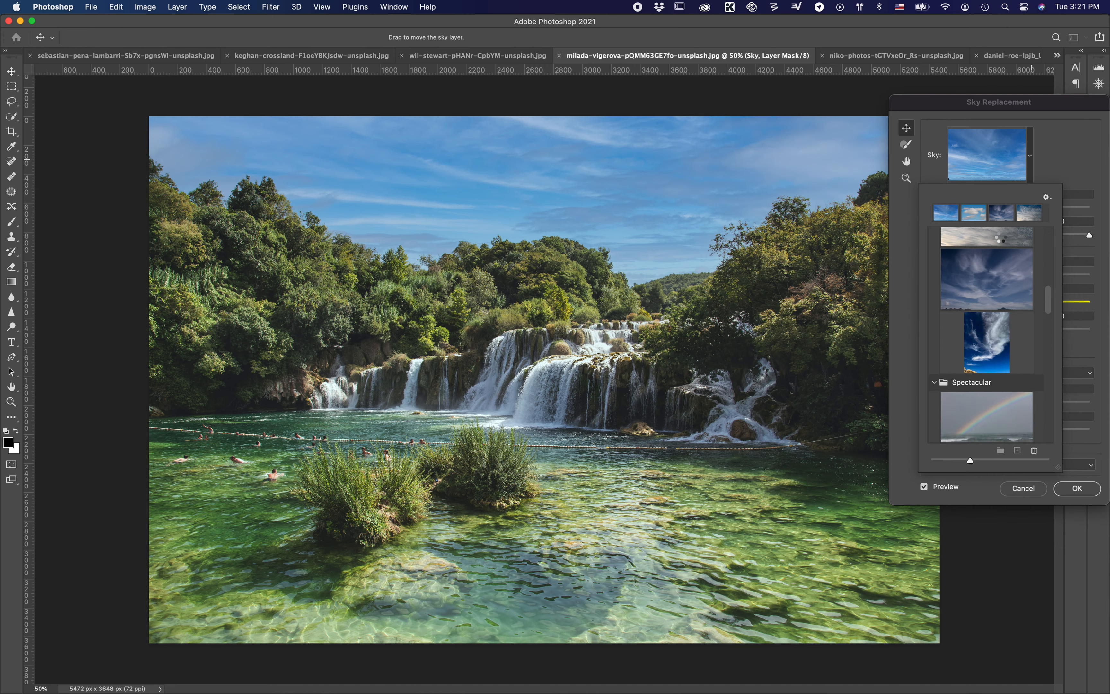
click(1001, 239)
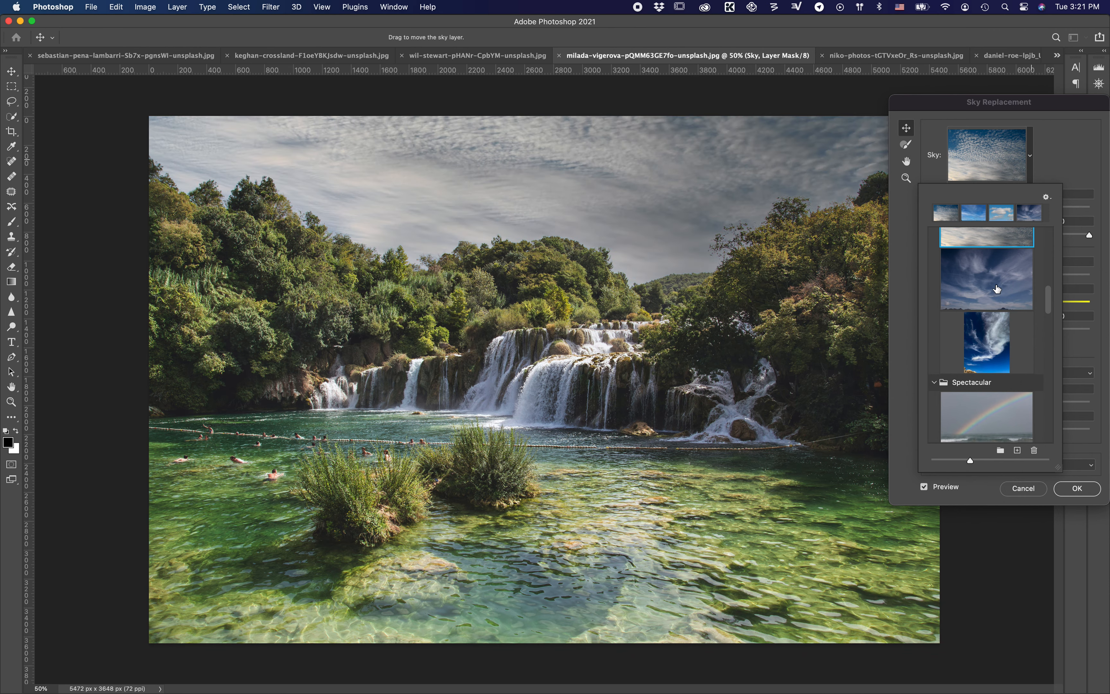
click(997, 288)
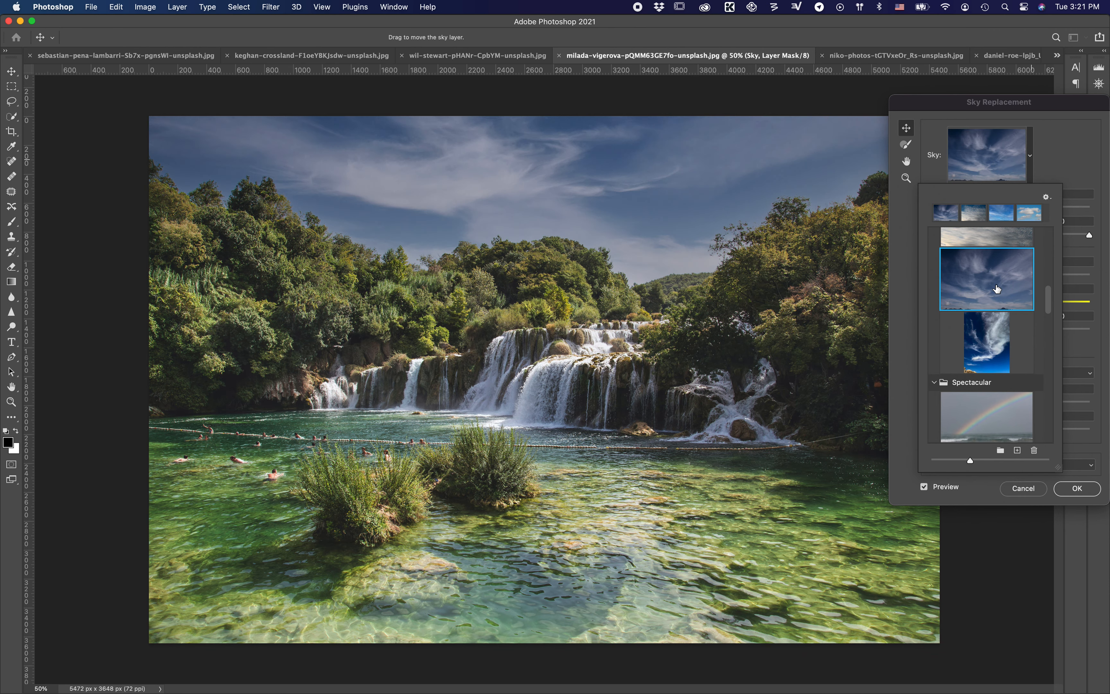
- Choose the deep blue sky with small scattered white clouds for the waterfall photo, and apply it as new layers
scroll(997, 288, up, 5)
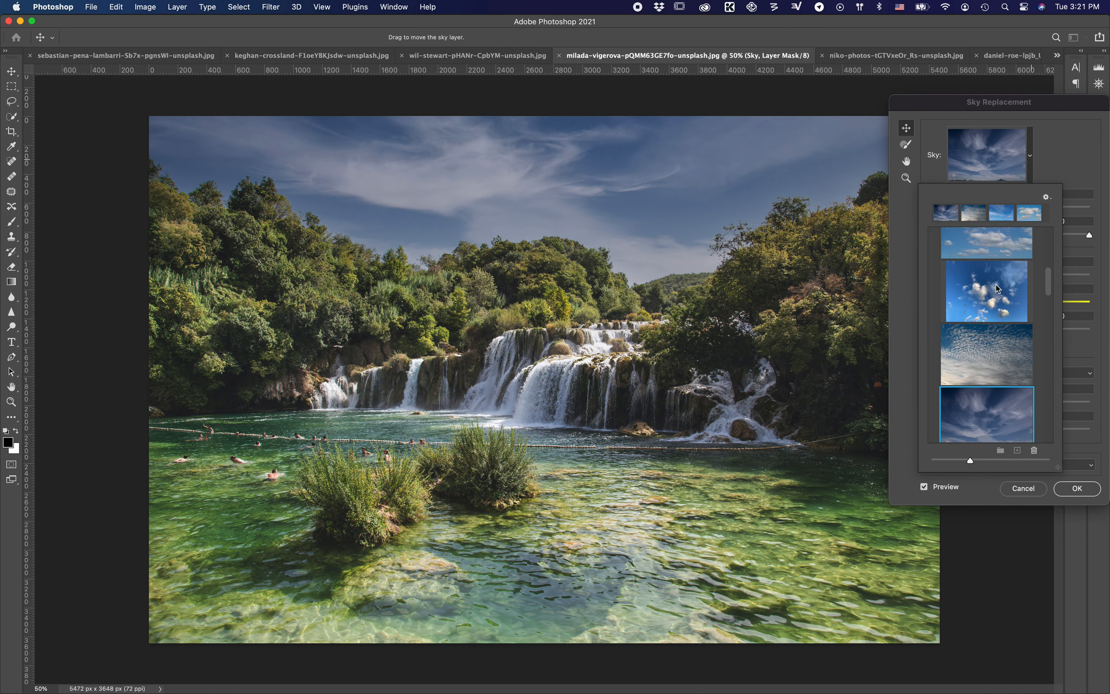
click(998, 288)
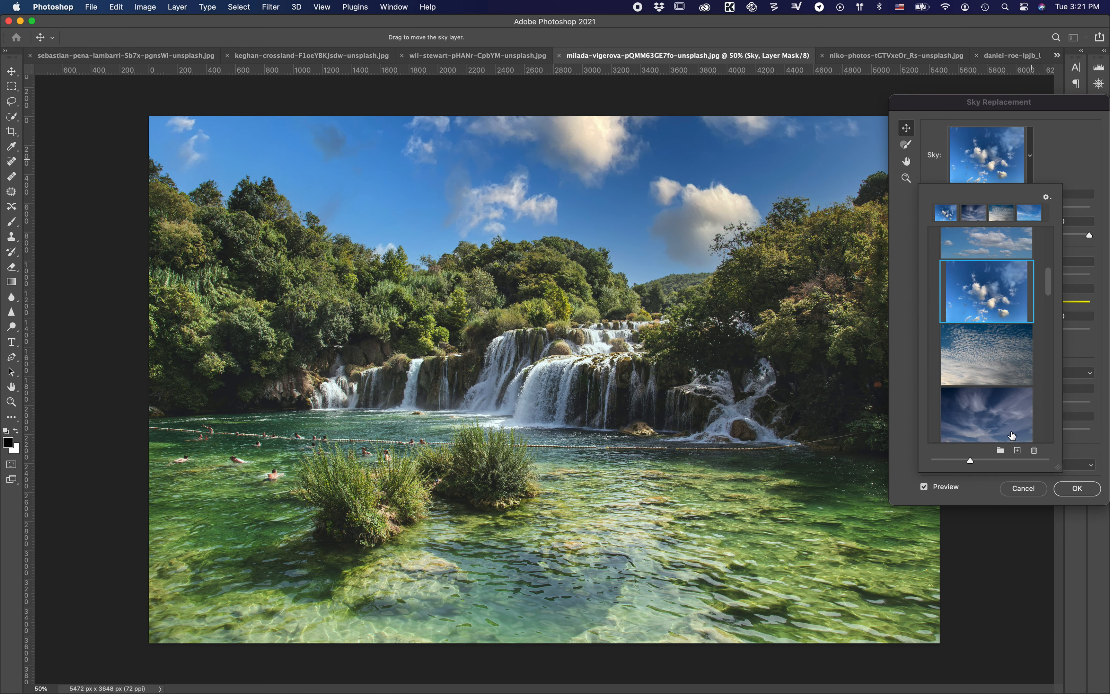
click(1074, 488)
click(1074, 486)
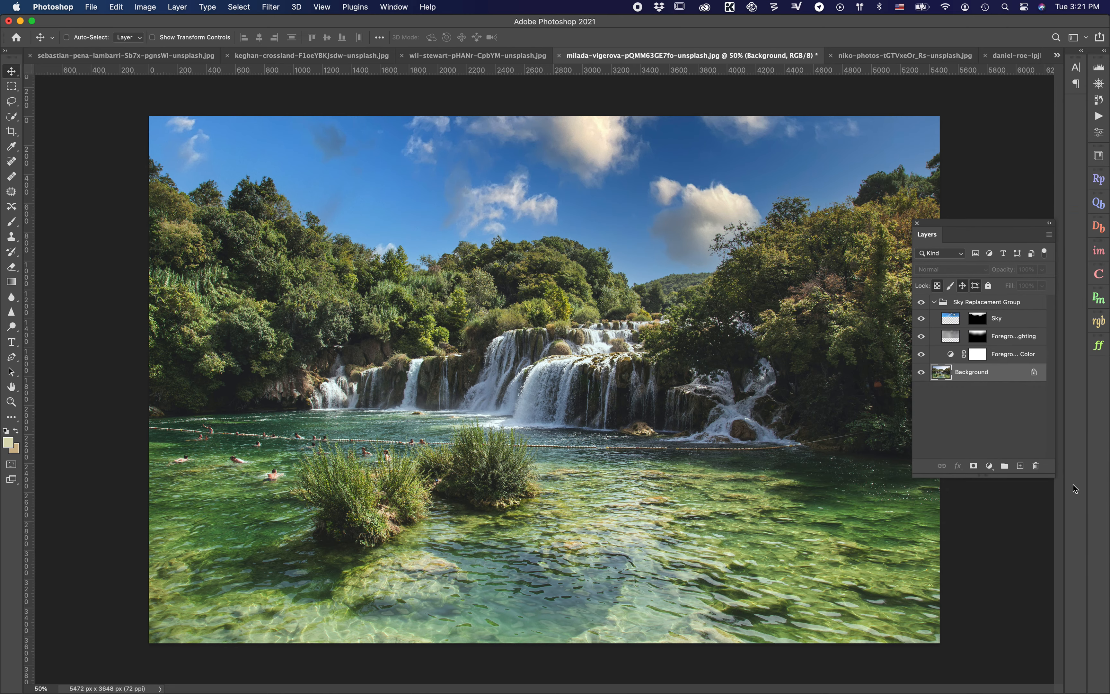
- Compare the green-water waterfall photo before and after by toggling the Sky Replacement Group's visibility, leaving the new sky shown
click(922, 302)
click(922, 302)
click(922, 302)
click(921, 302)
click(922, 302)
click(922, 302)
- Start Sky Replacement on the red cliff photo with the tall waterfall, and set the sky brightness to 49
click(462, 53)
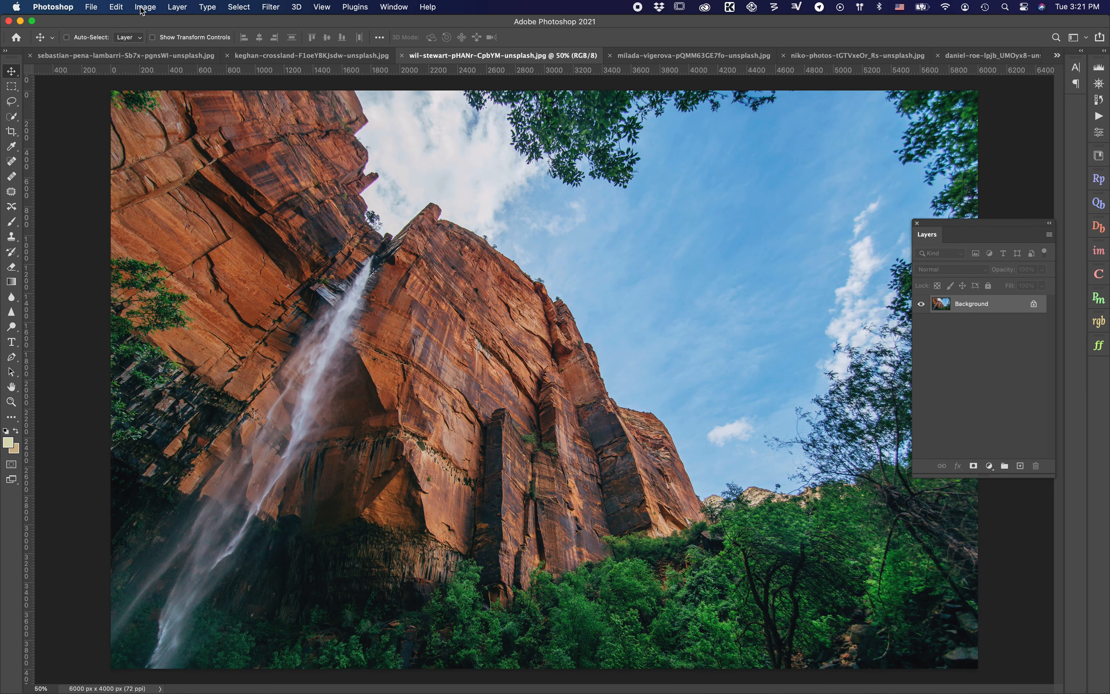
click(121, 9)
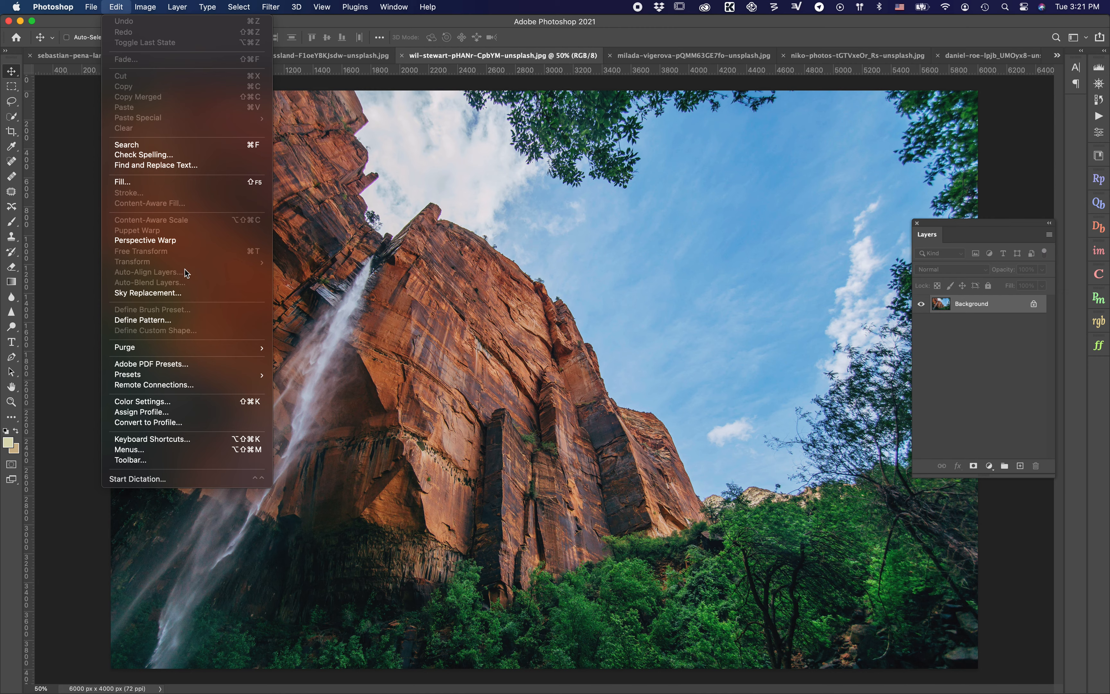
click(188, 294)
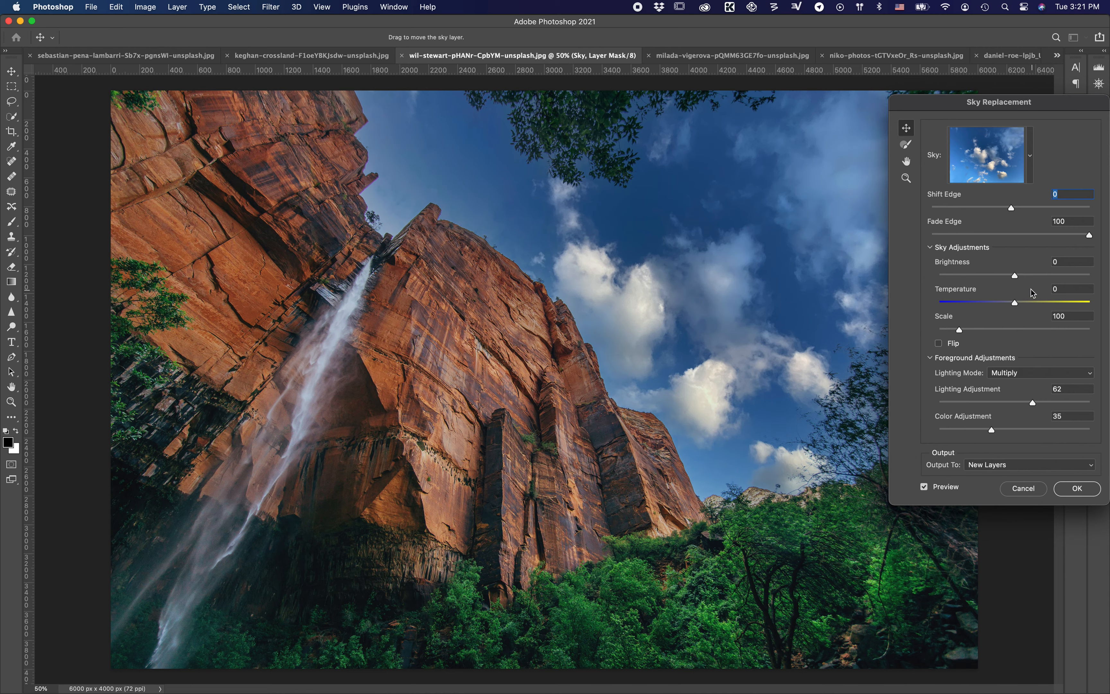
drag(1014, 275, 1052, 275)
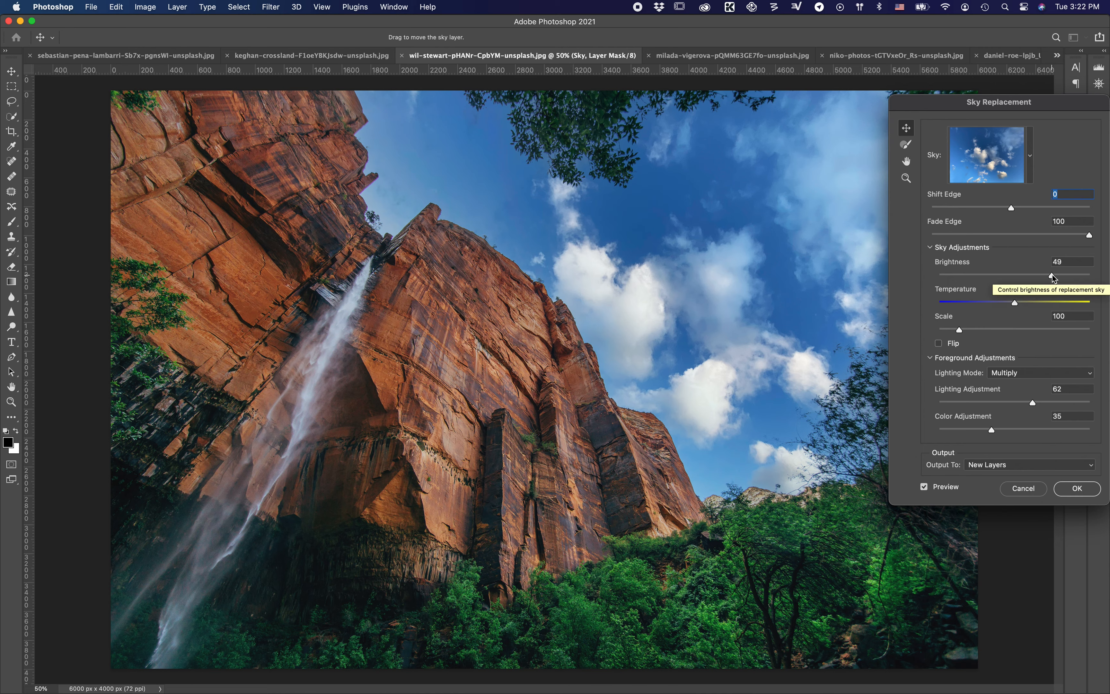
- Compare the red cliff photo with and without the replacement sky by toggling the Sky Replacement preview
click(925, 489)
click(924, 487)
click(925, 487)
click(924, 487)
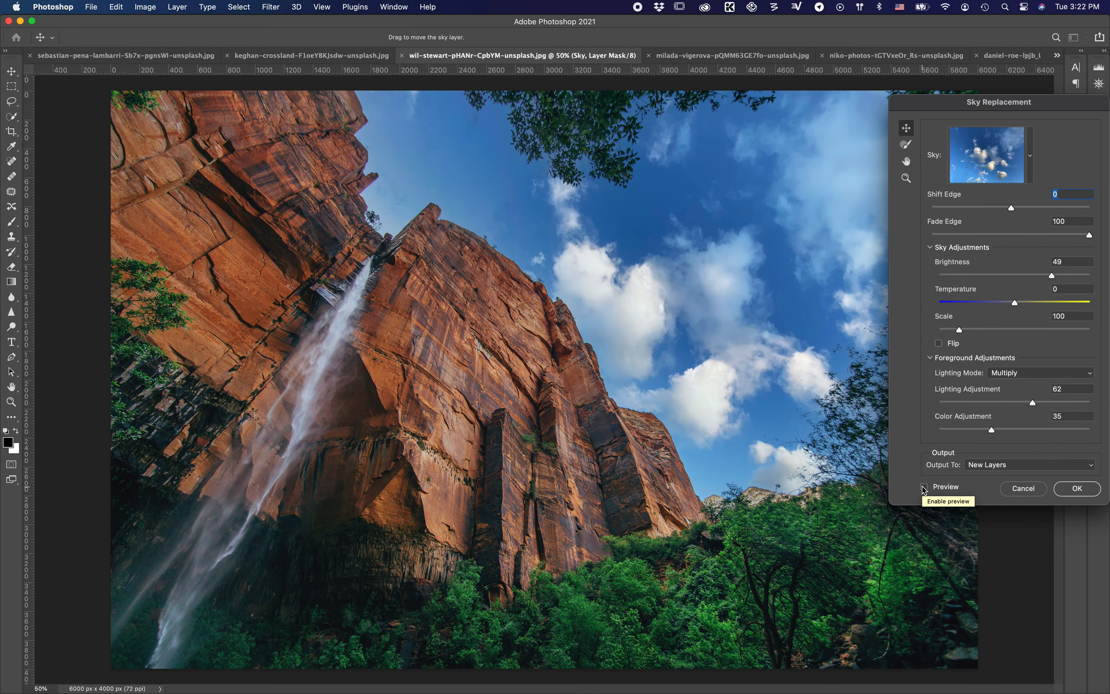
click(925, 488)
click(924, 488)
click(924, 488)
- Apply the brightened sky to the red cliff photo as new layers, and compare it with the original by toggling the group's visibility
click(1075, 488)
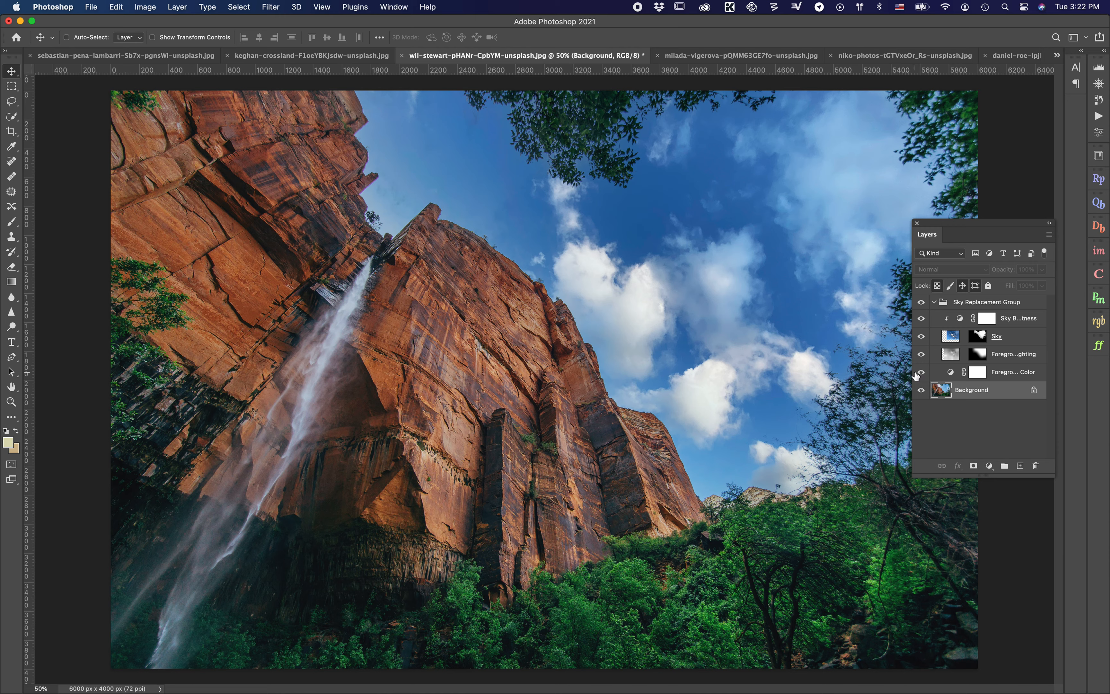
click(921, 303)
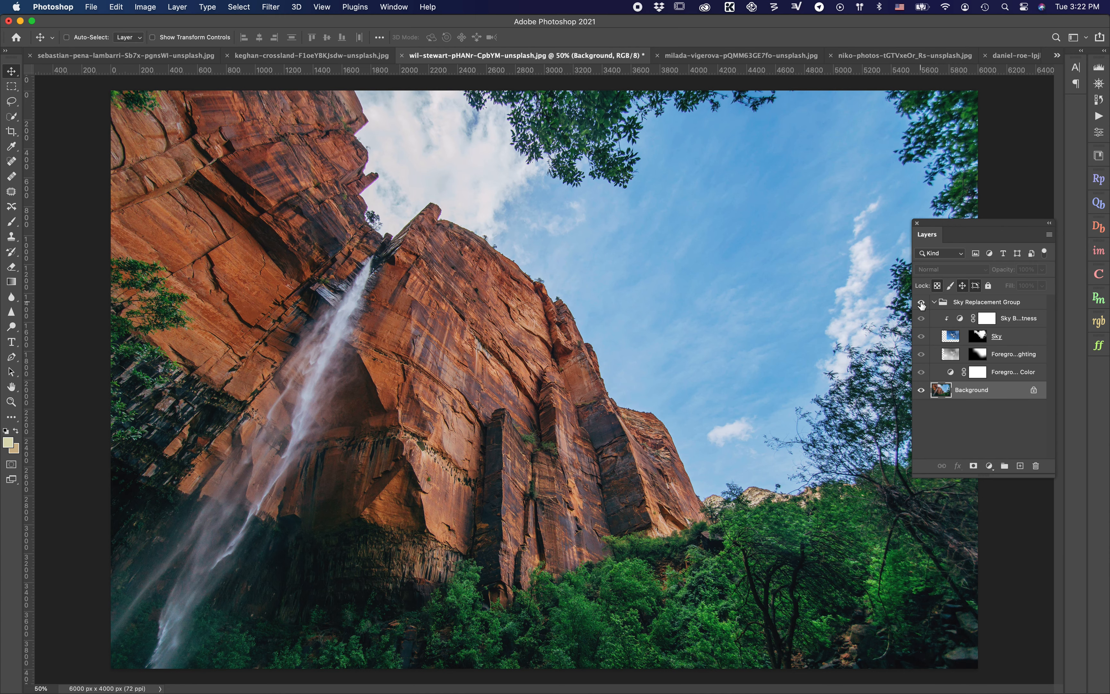
click(921, 303)
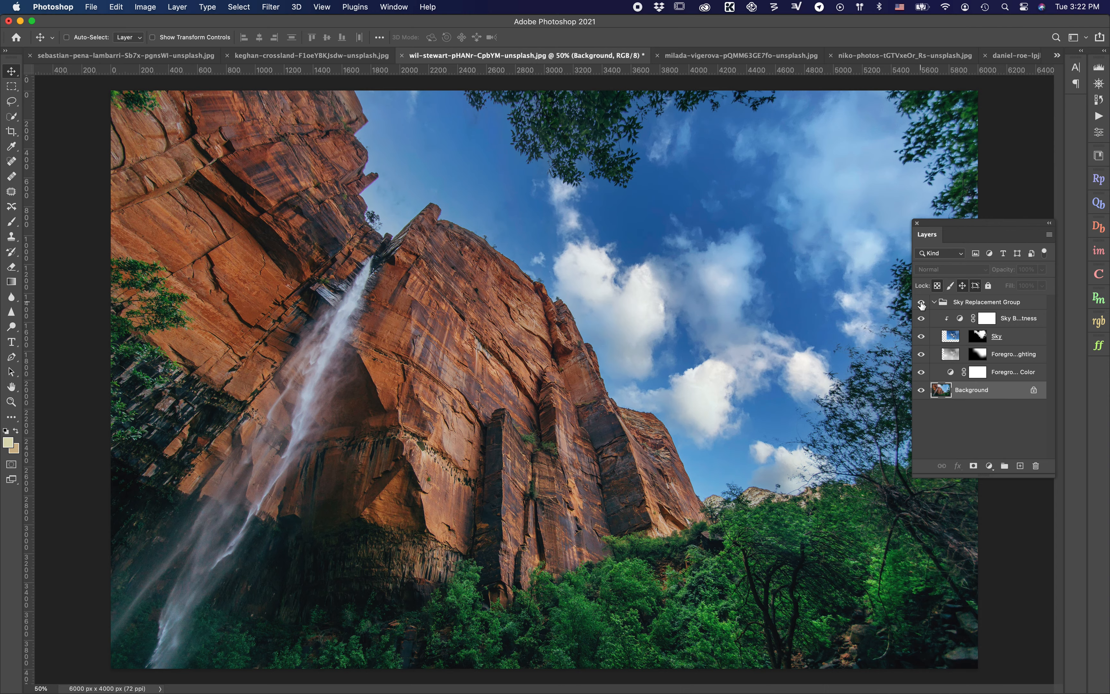
- Start Sky Replacement on the golden meadow photo with the snowy mountain, and select the wispy blue preset sky
click(326, 55)
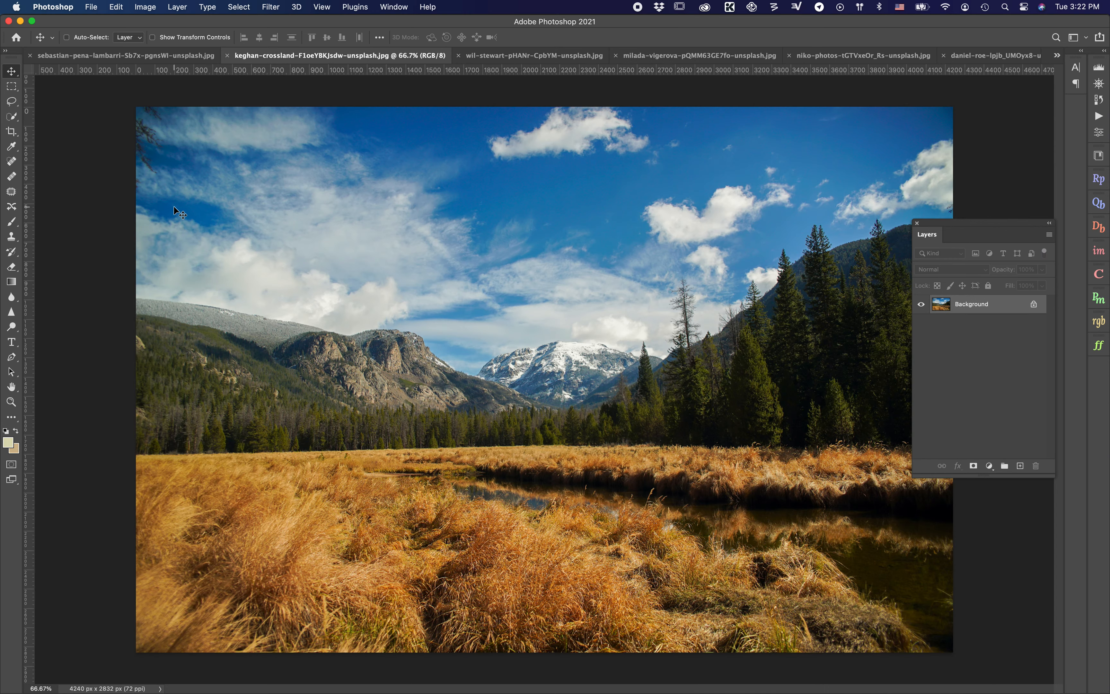
click(144, 8)
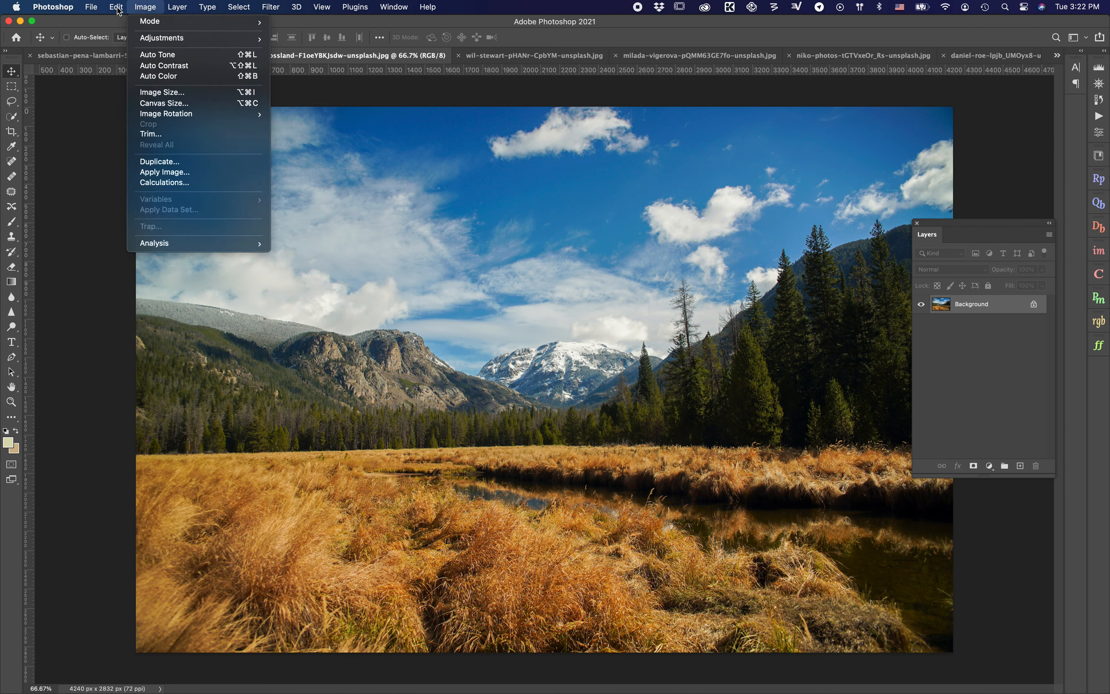
mouse_move(118, 10)
click(157, 294)
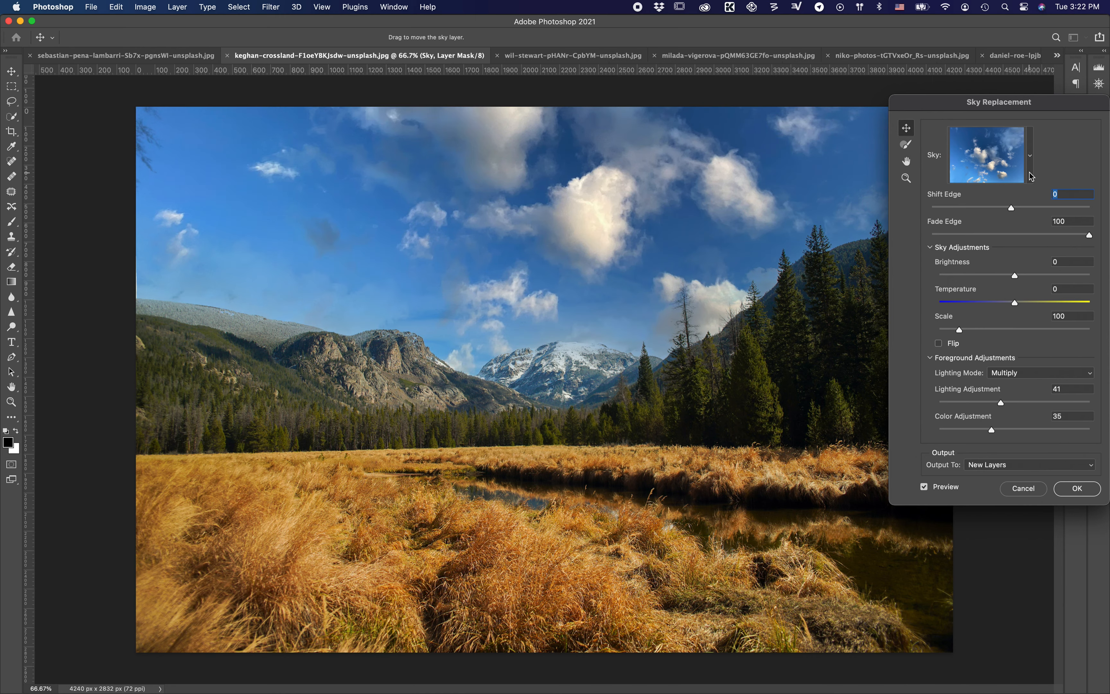
click(1030, 176)
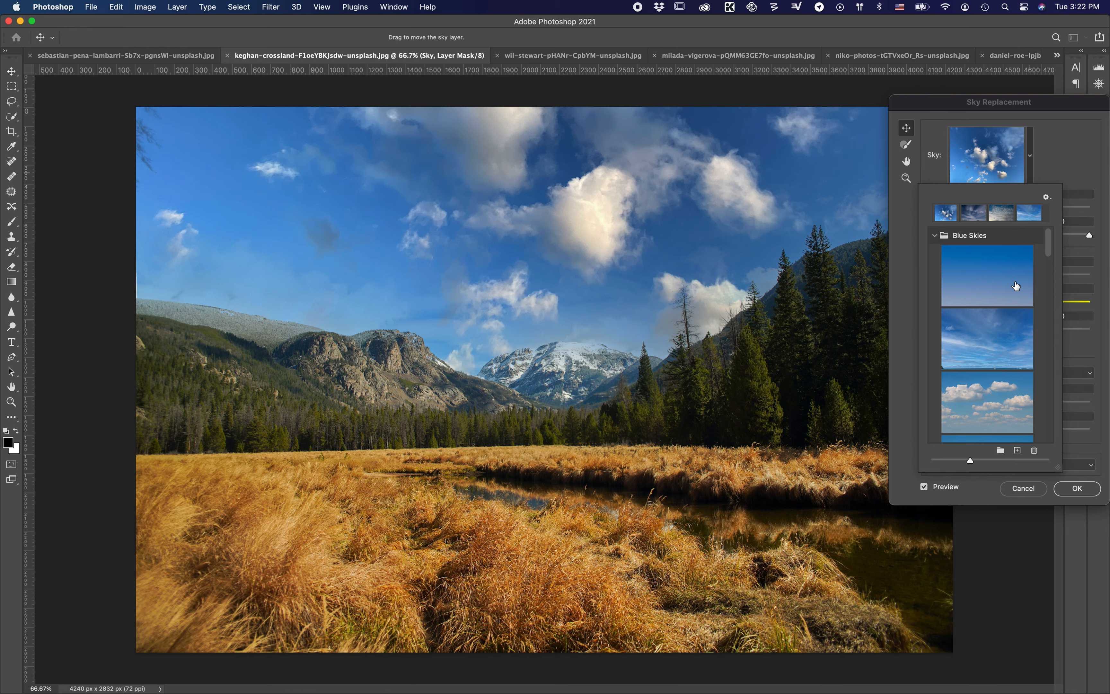
click(1009, 338)
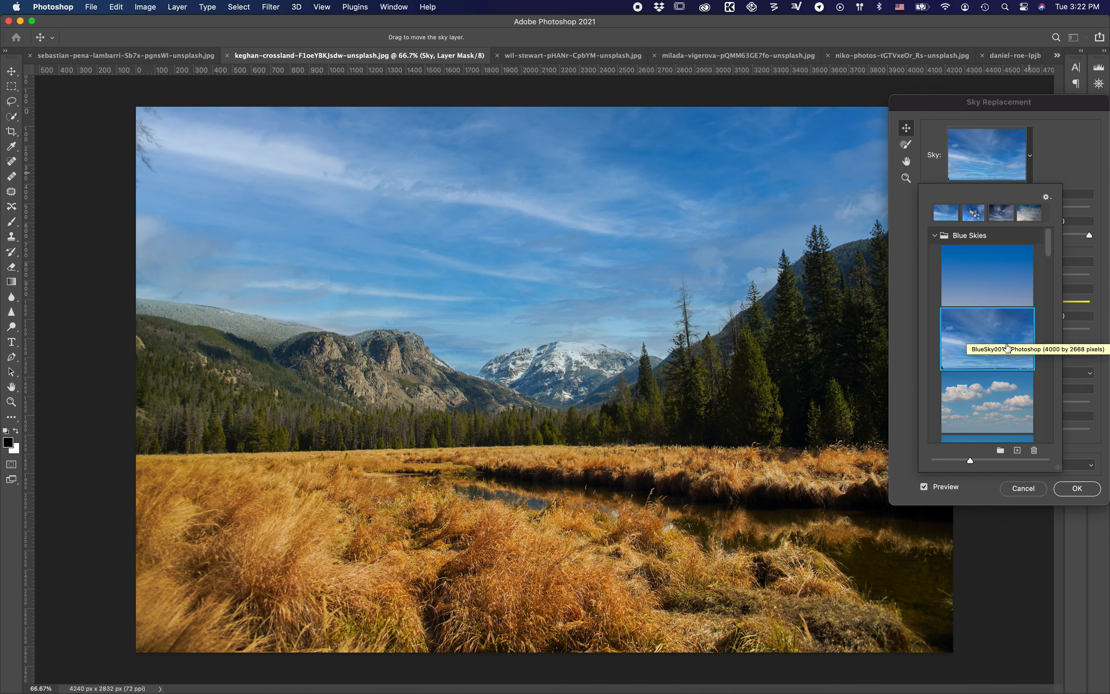
- Compare the meadow photo with and without the wispy blue sky by toggling the preview, leaving it on
click(925, 489)
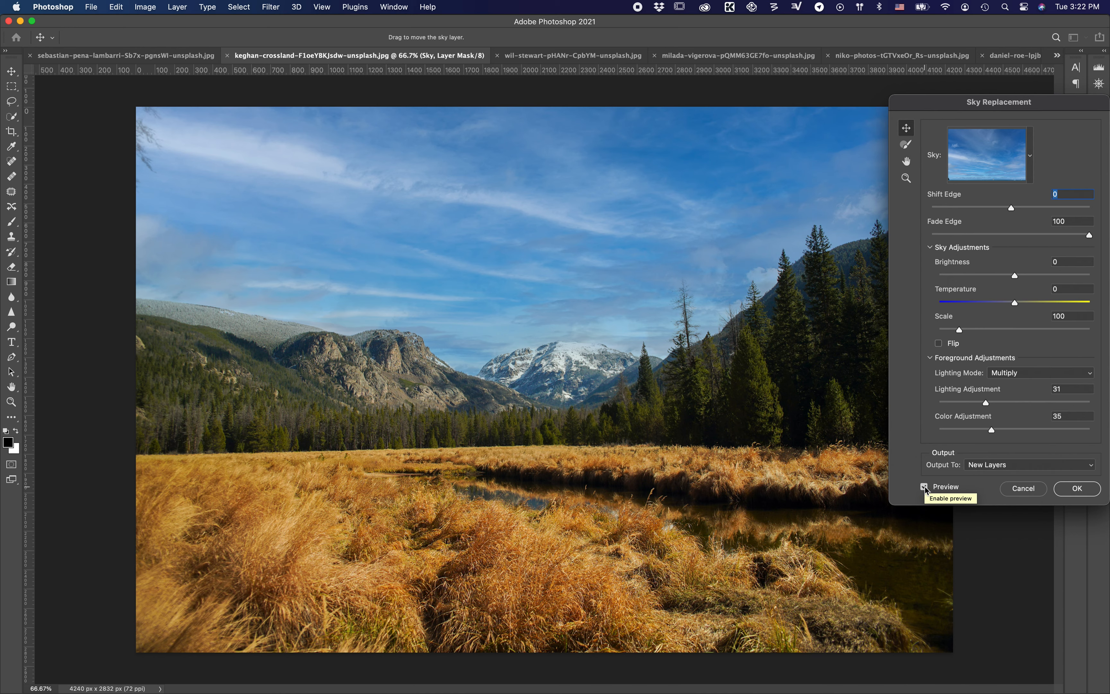
click(925, 487)
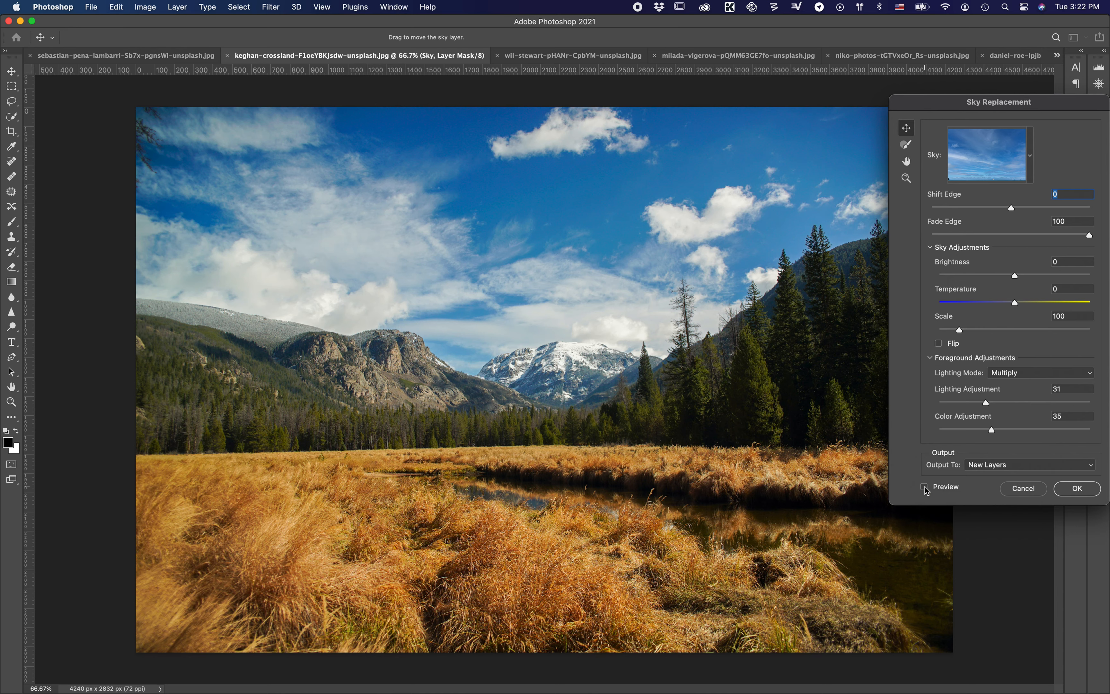
click(925, 487)
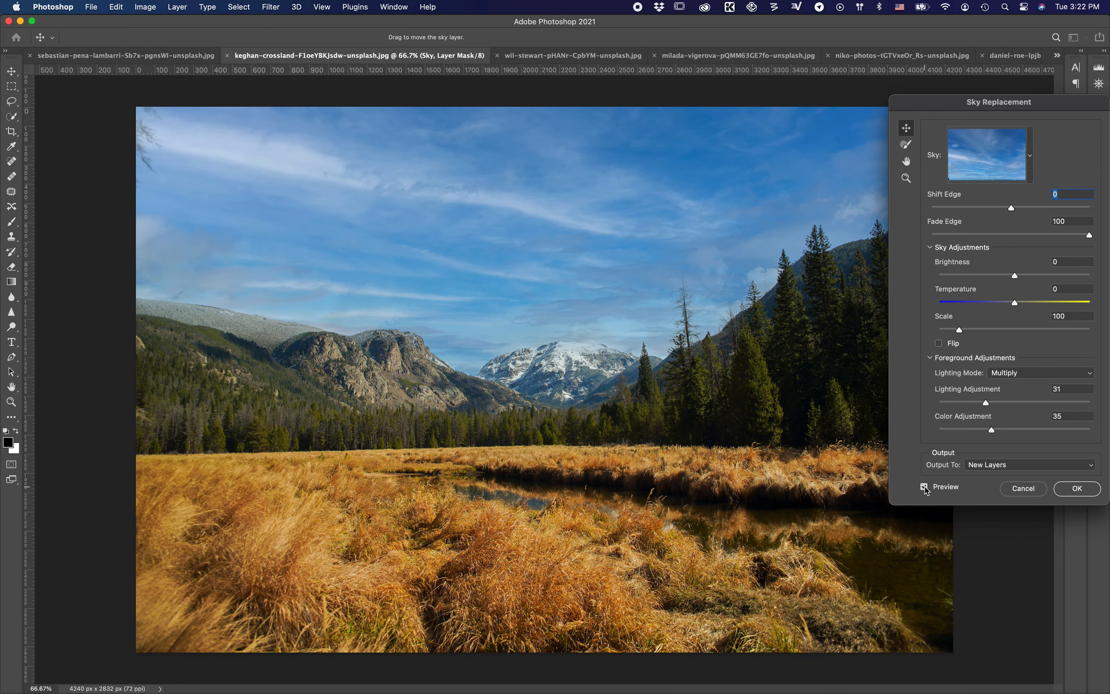
click(924, 487)
click(924, 486)
- Try the blue sky with puffy white clouds and the rippled grey-cloud sky on the meadow photo
click(1030, 164)
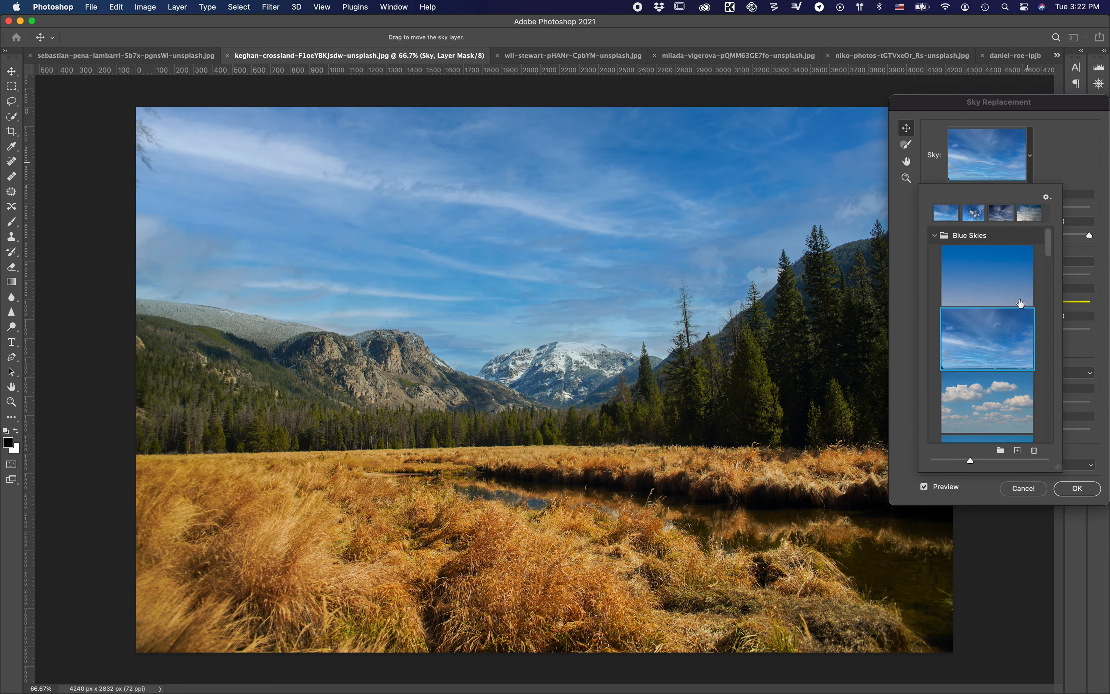
scroll(1020, 303, down, 10)
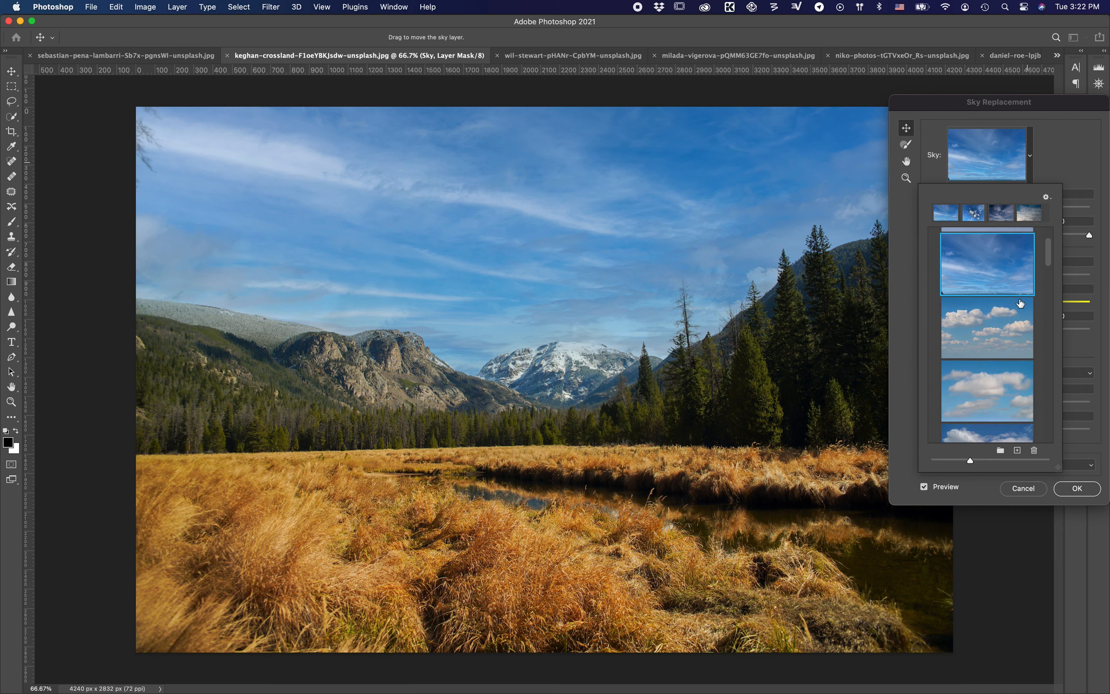
click(1004, 305)
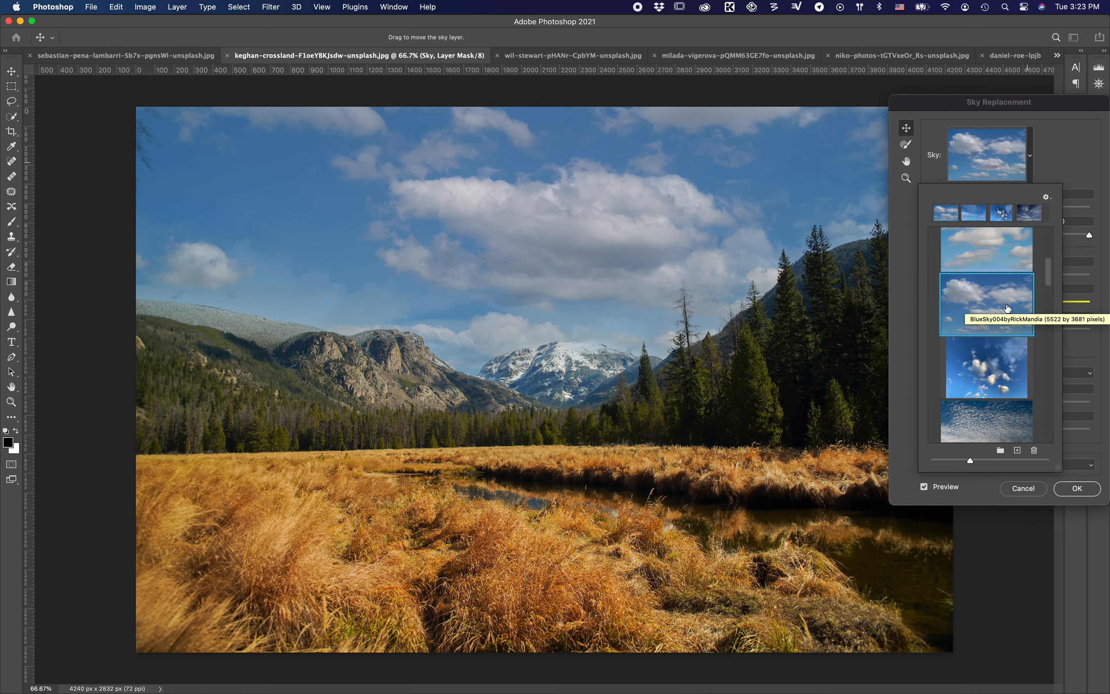
scroll(1007, 308, down, 2)
click(1001, 363)
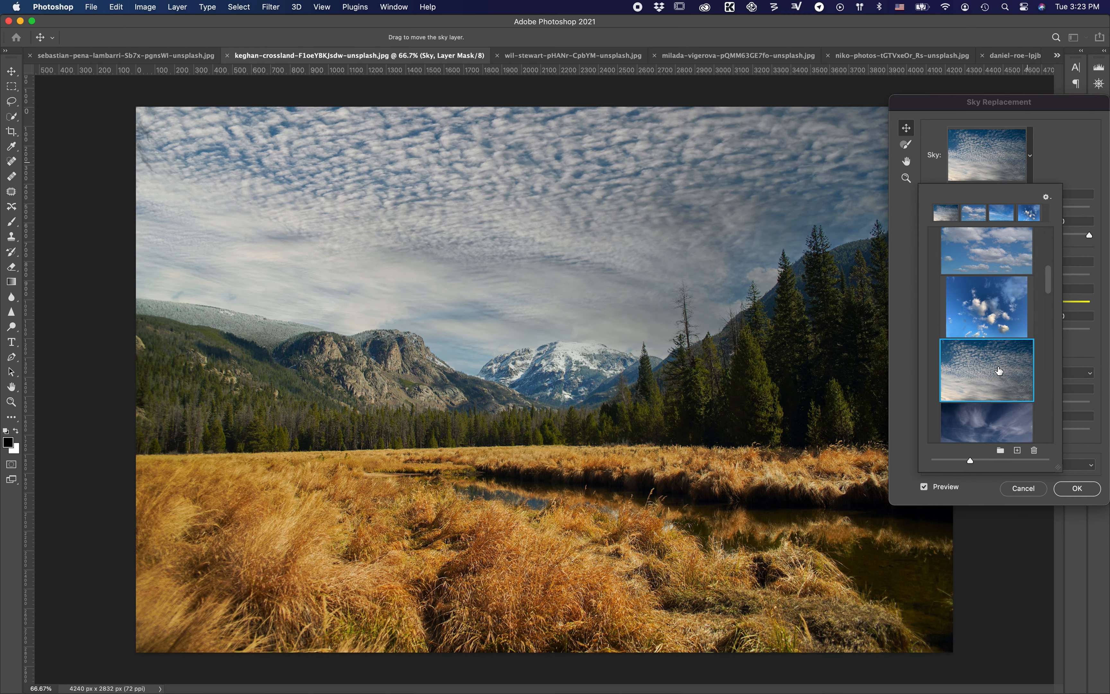
- Apply the dark violet wispy-cloud sky to the meadow photo as new layers, with the sky brightness set to 92
scroll(999, 370, down, 3)
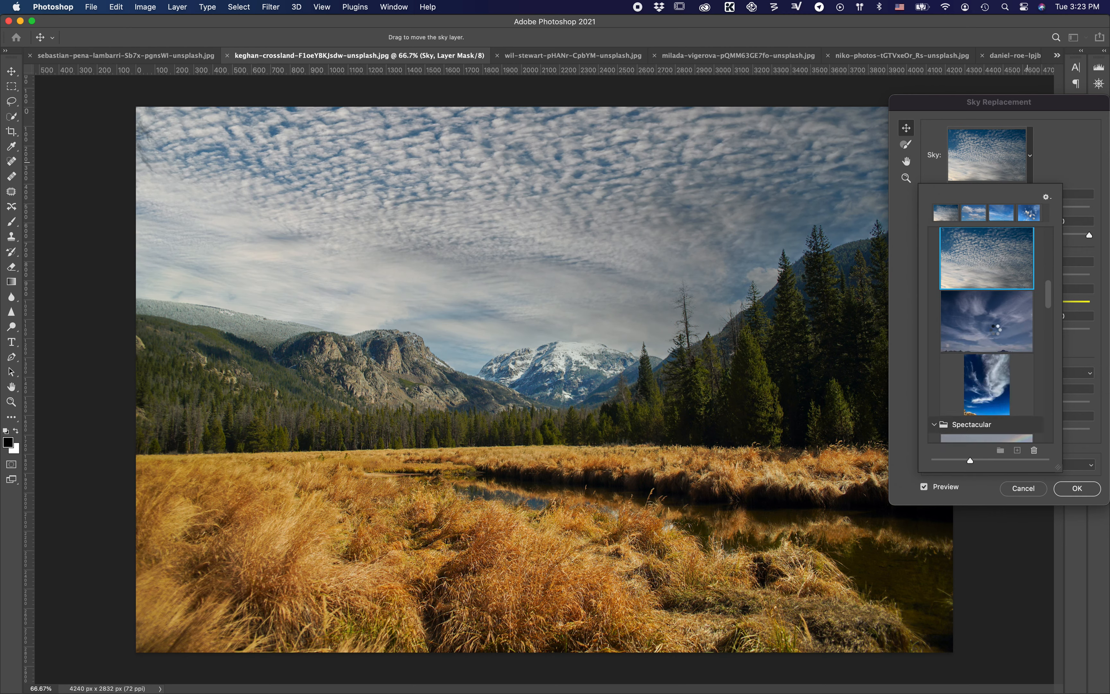
click(997, 334)
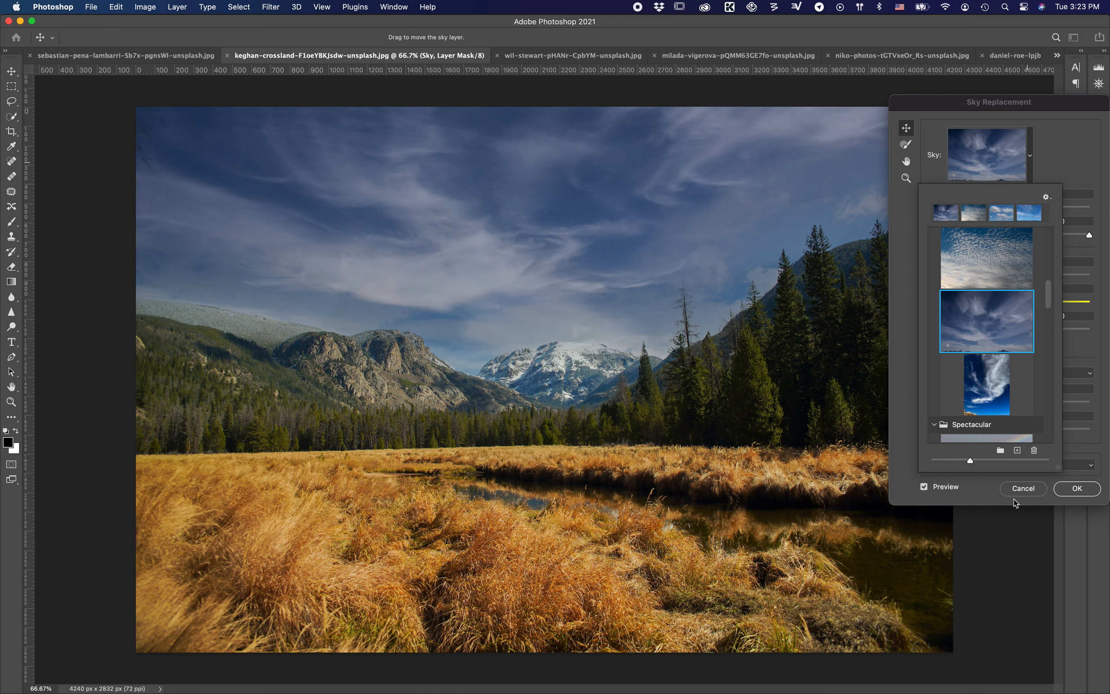
click(1102, 387)
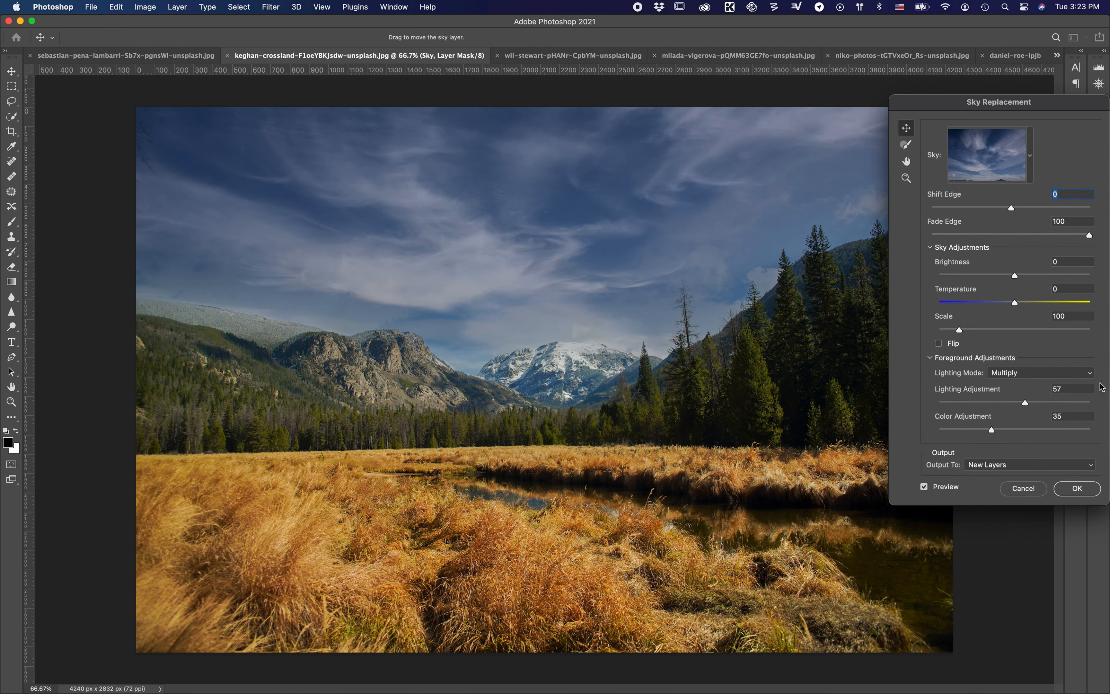
drag(1015, 276, 1084, 276)
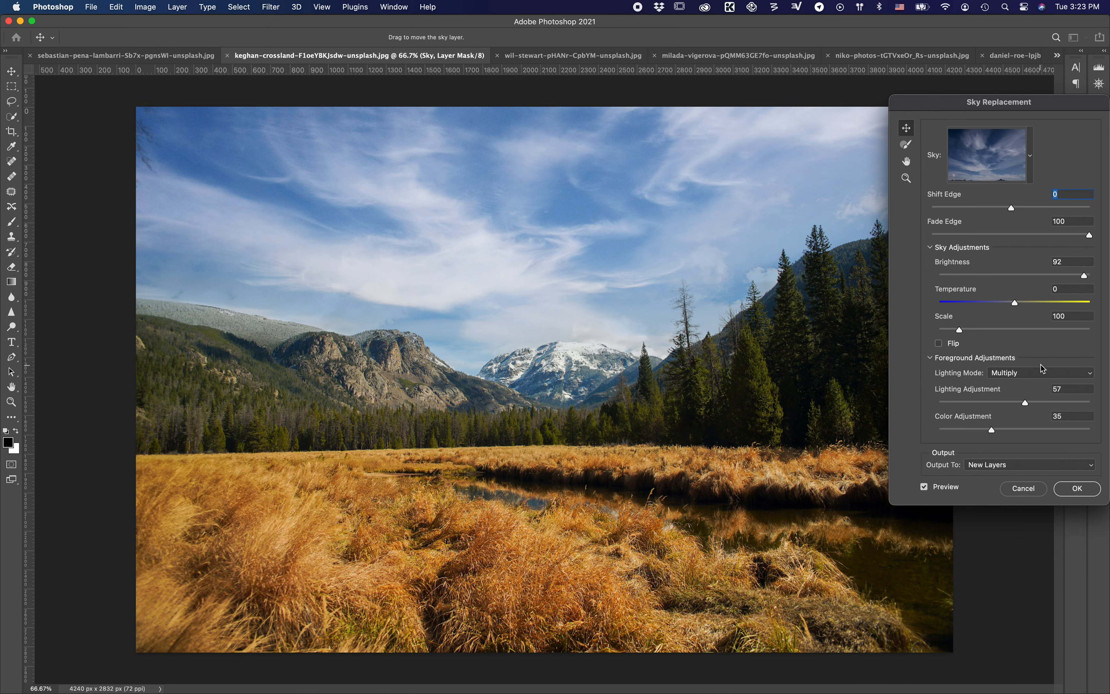
click(1077, 488)
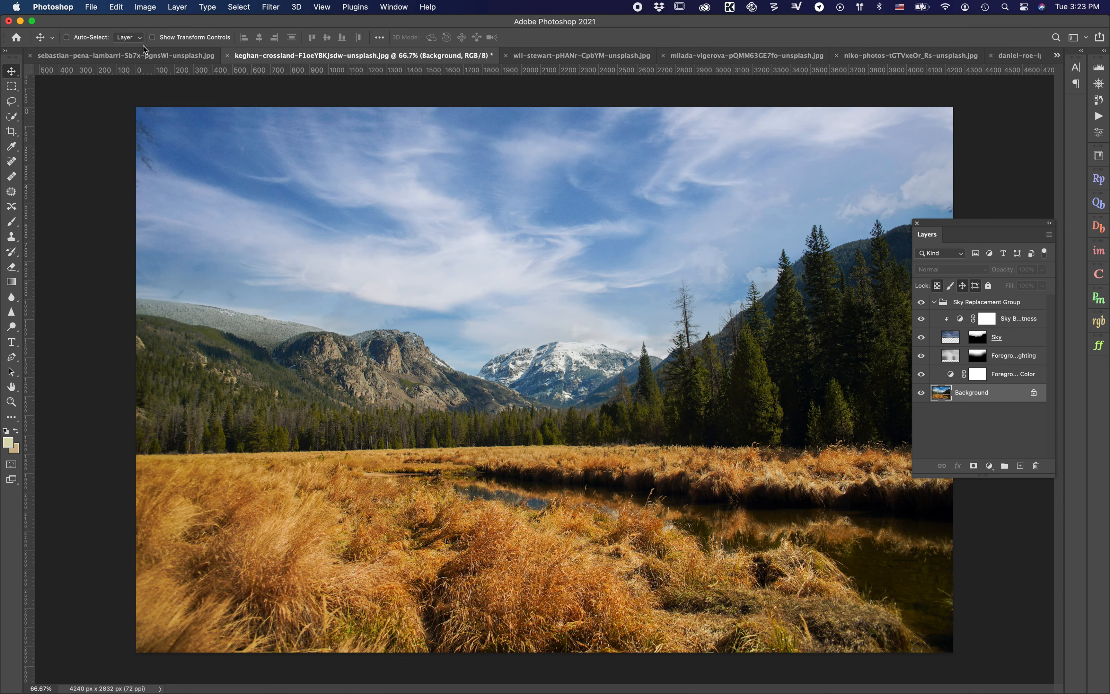
- Switch to the half-underwater tropical island photo and close it
click(152, 55)
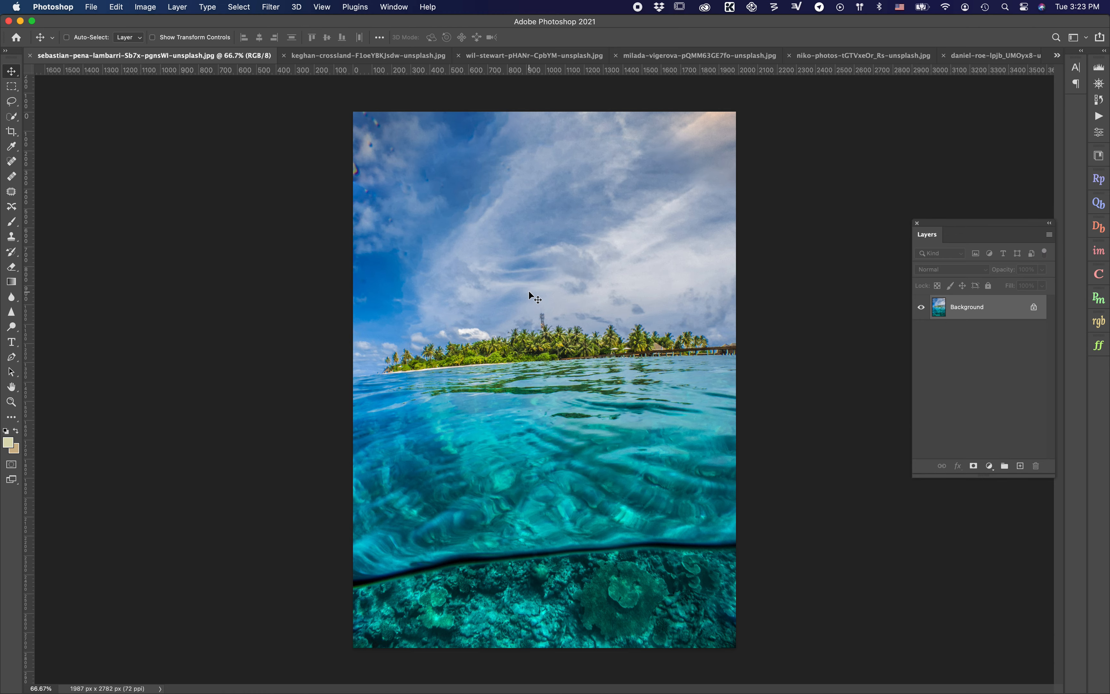
click(29, 55)
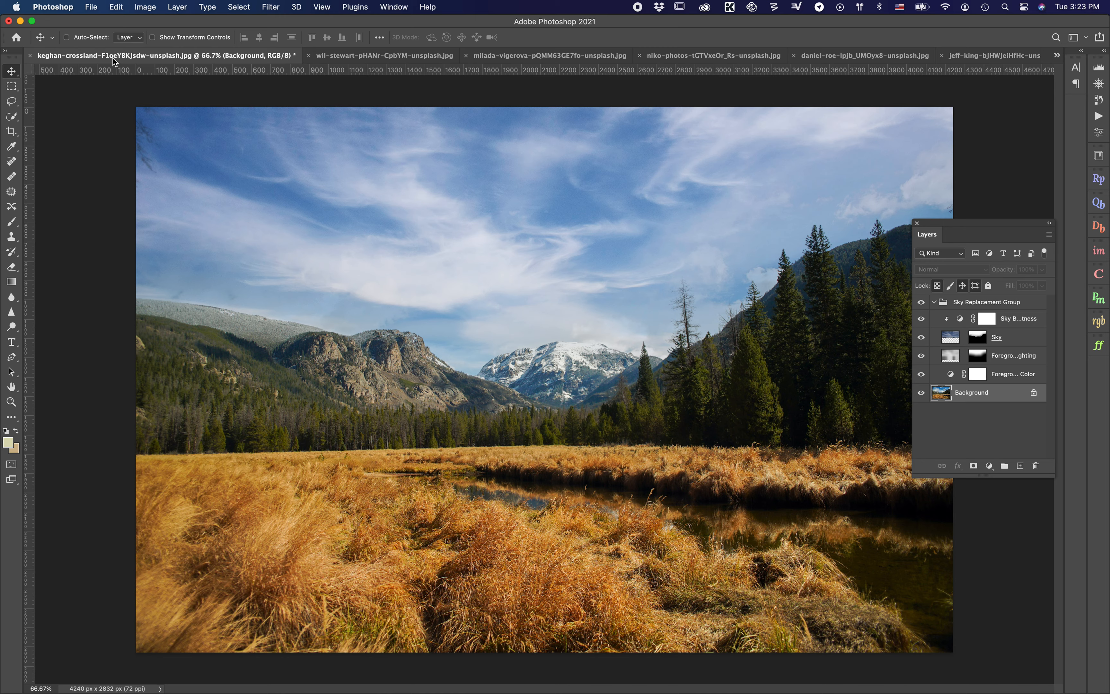
- Review the finished sky replacements in the boat lake, lone tree, waterfall river, red cliff and golden meadow photos
click(1057, 55)
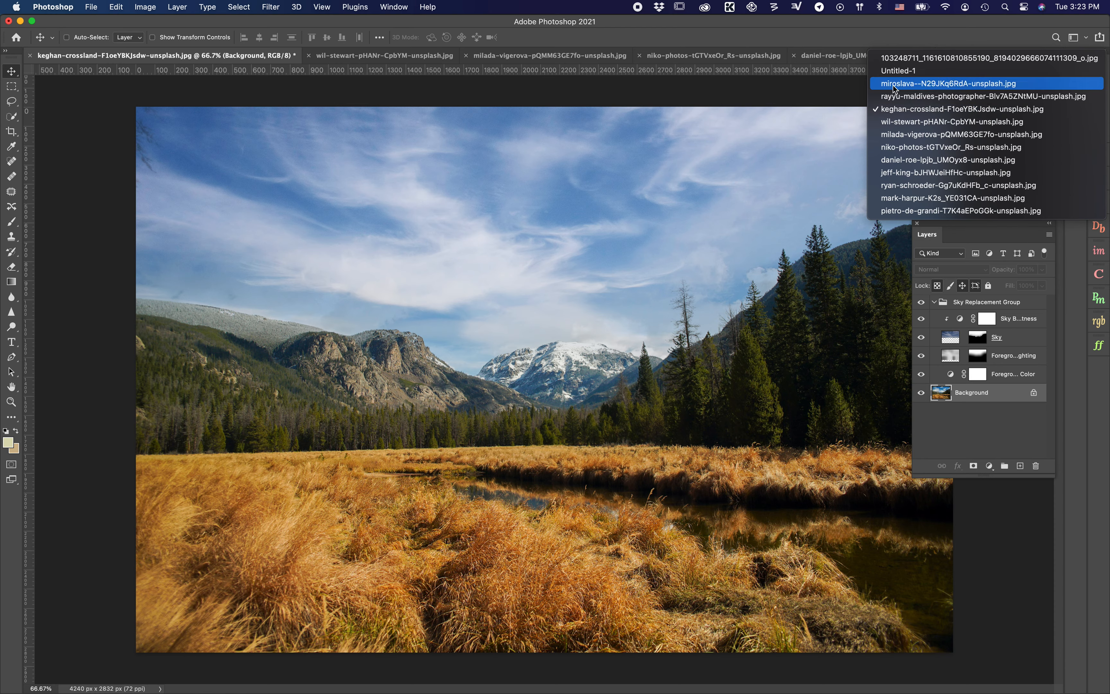
click(1020, 213)
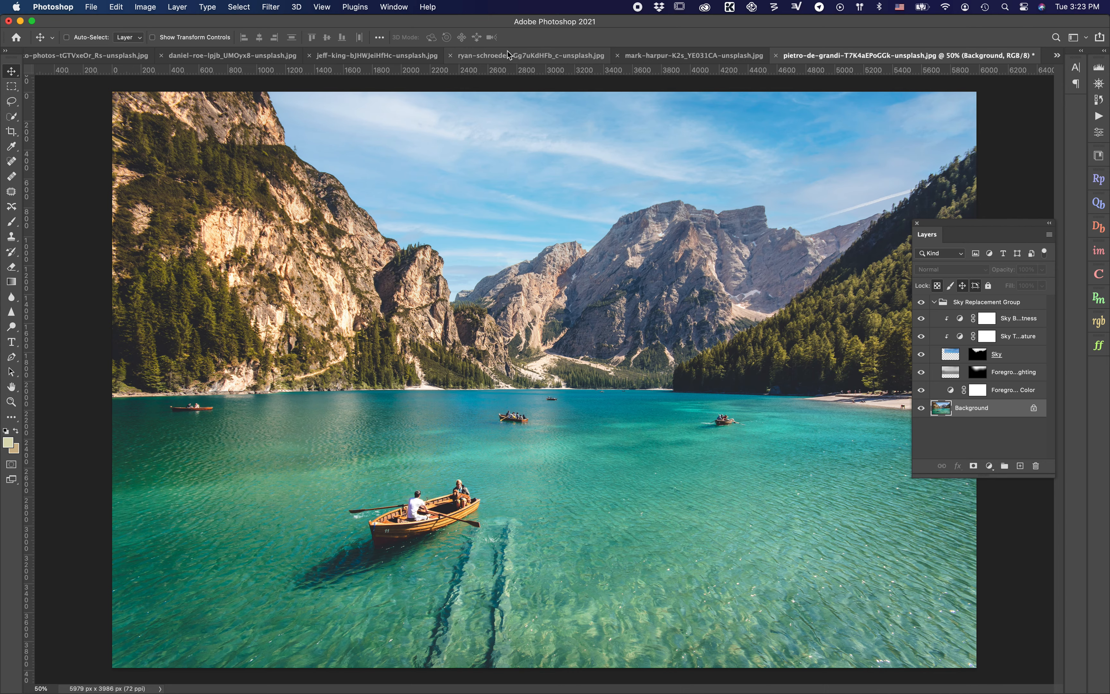
click(118, 56)
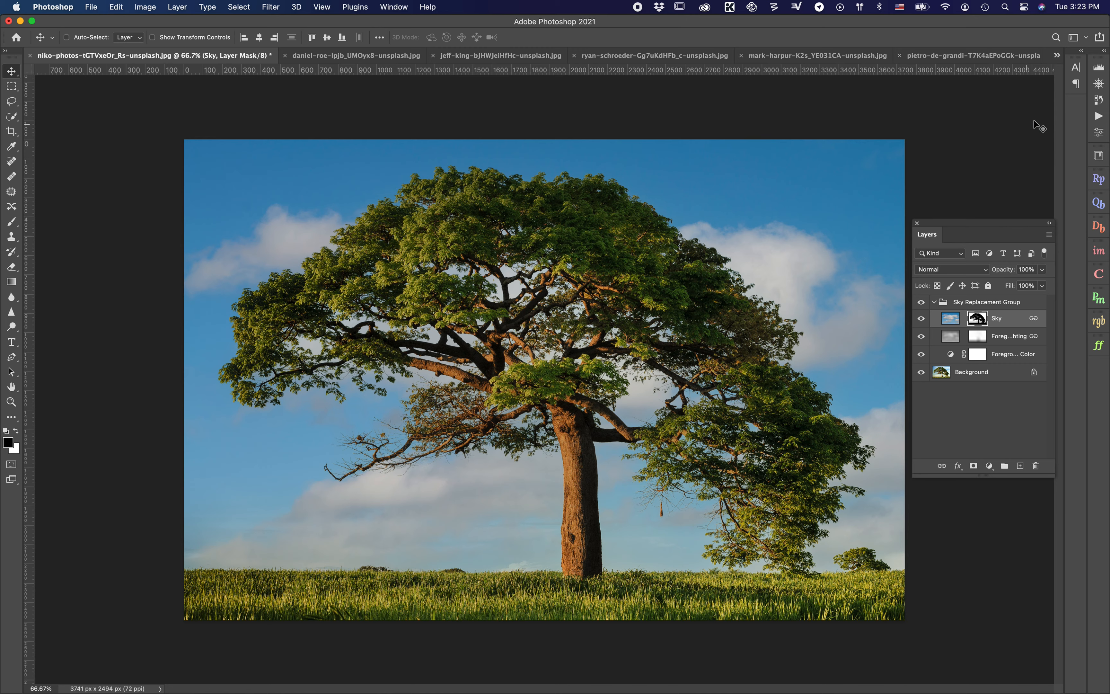
click(1058, 56)
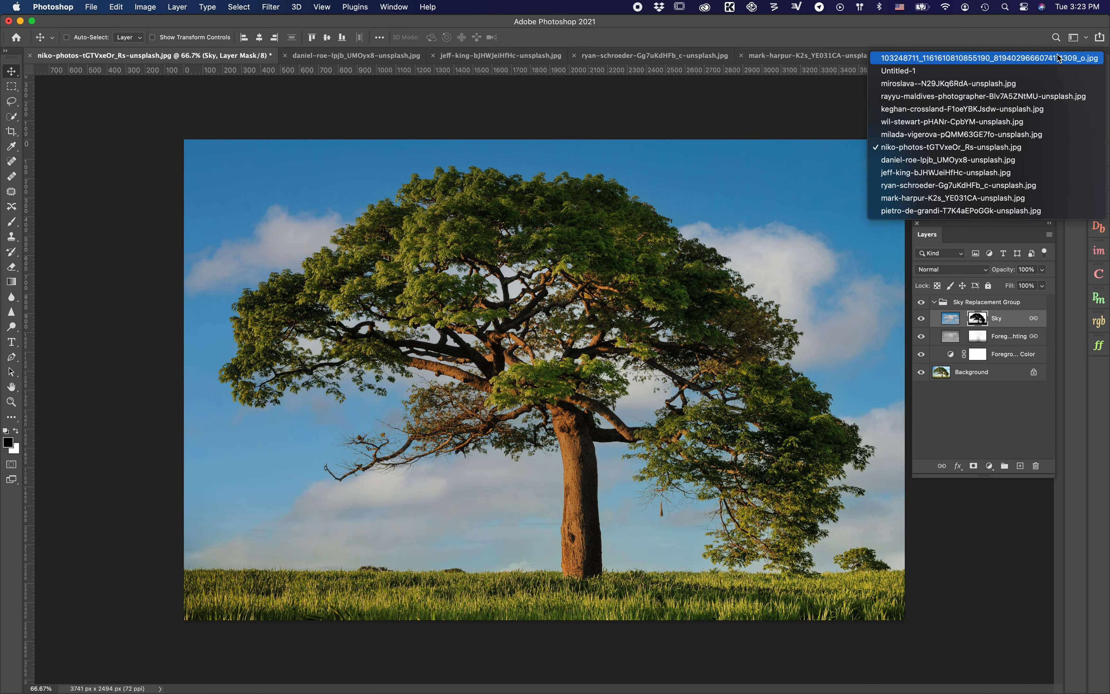
click(1035, 134)
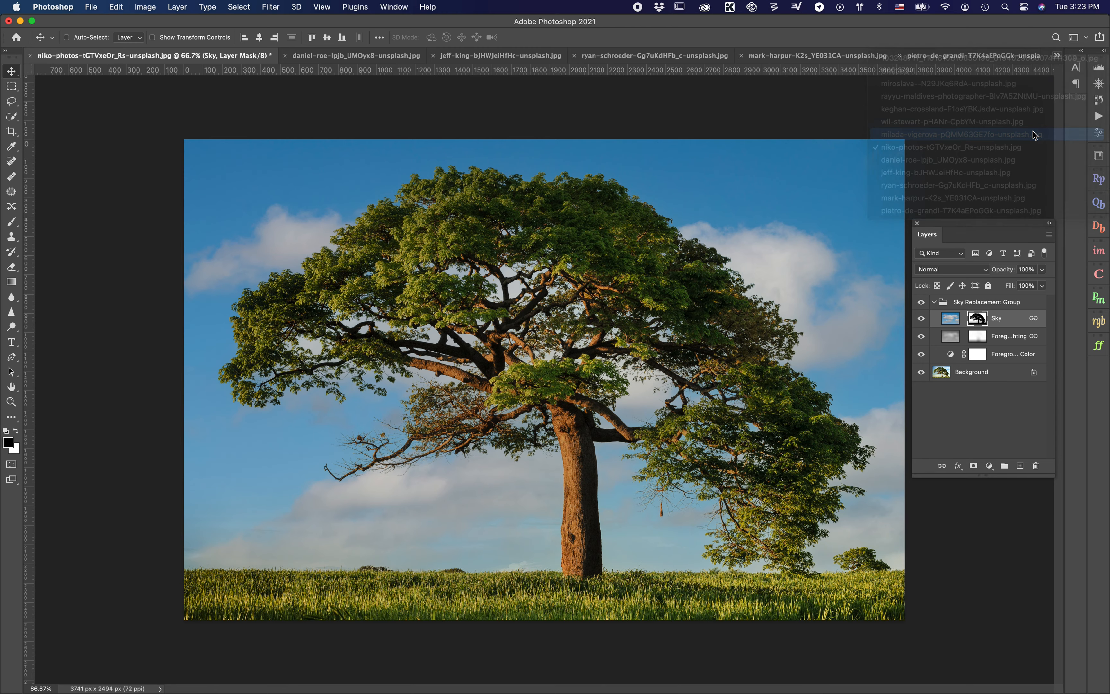
click(1056, 58)
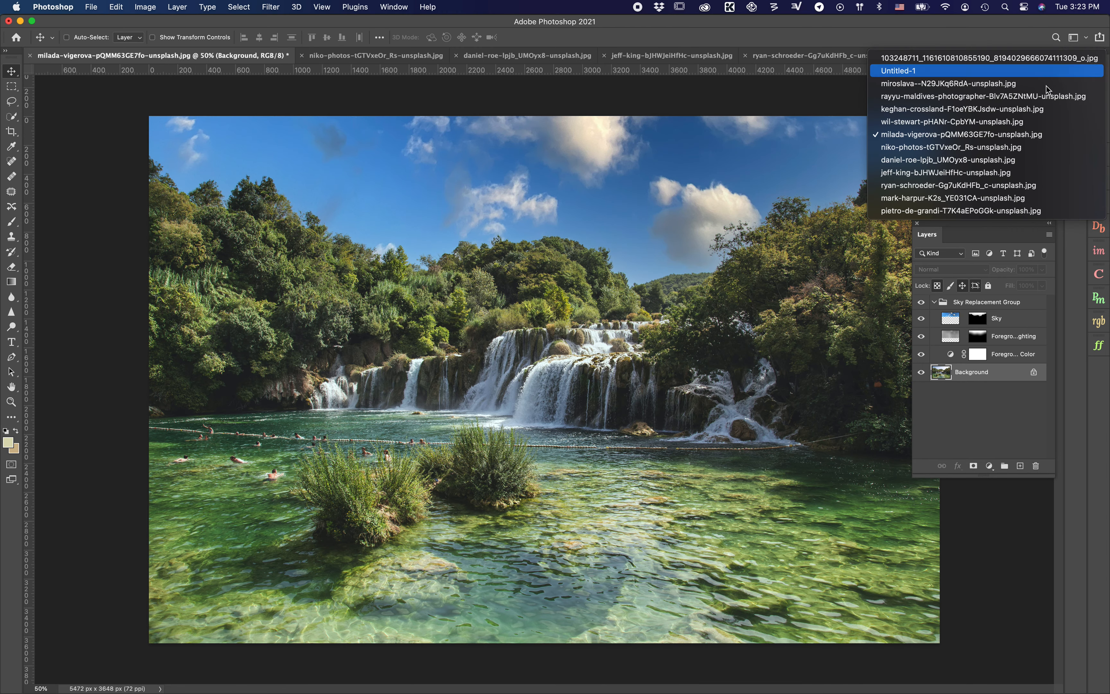
click(1031, 121)
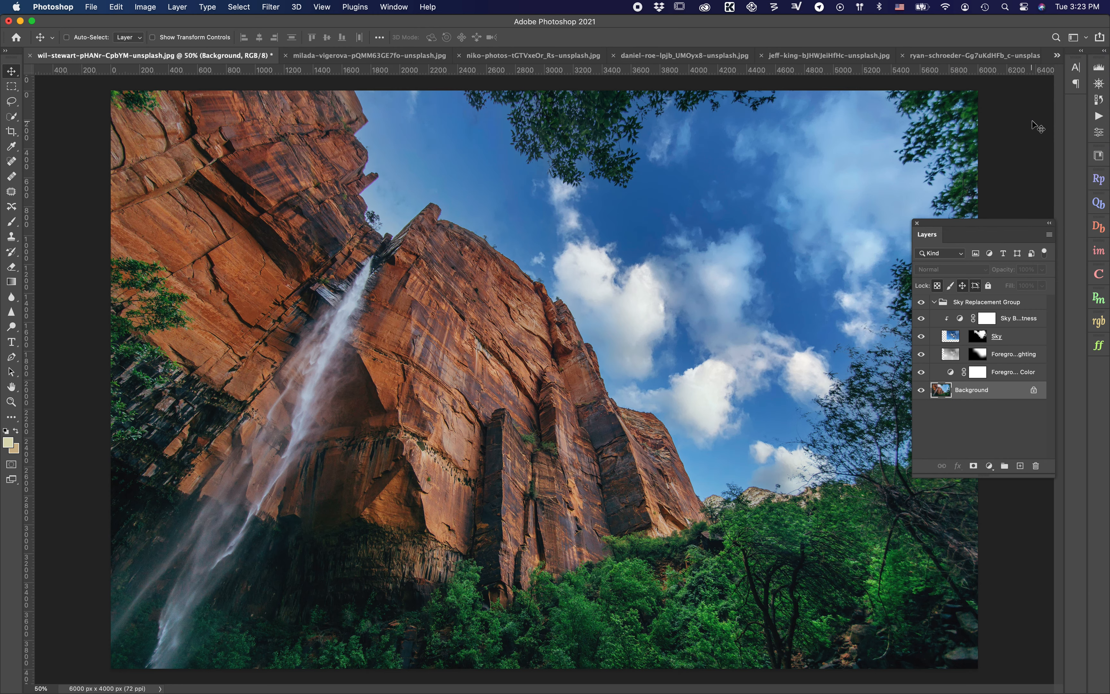
click(1061, 55)
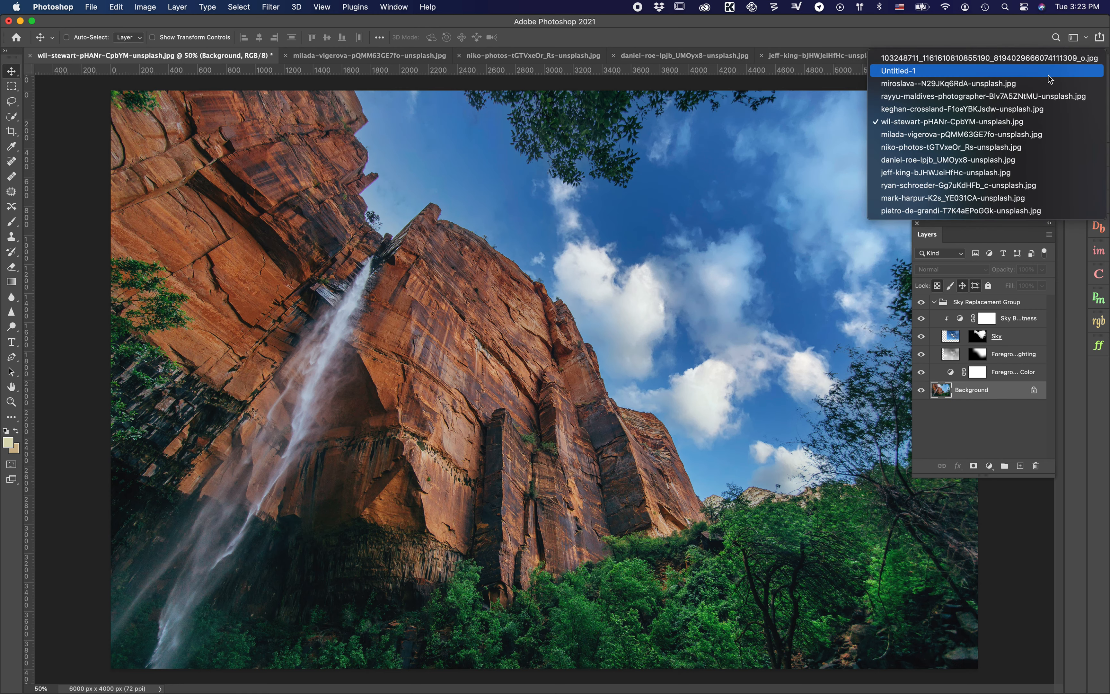
click(1035, 109)
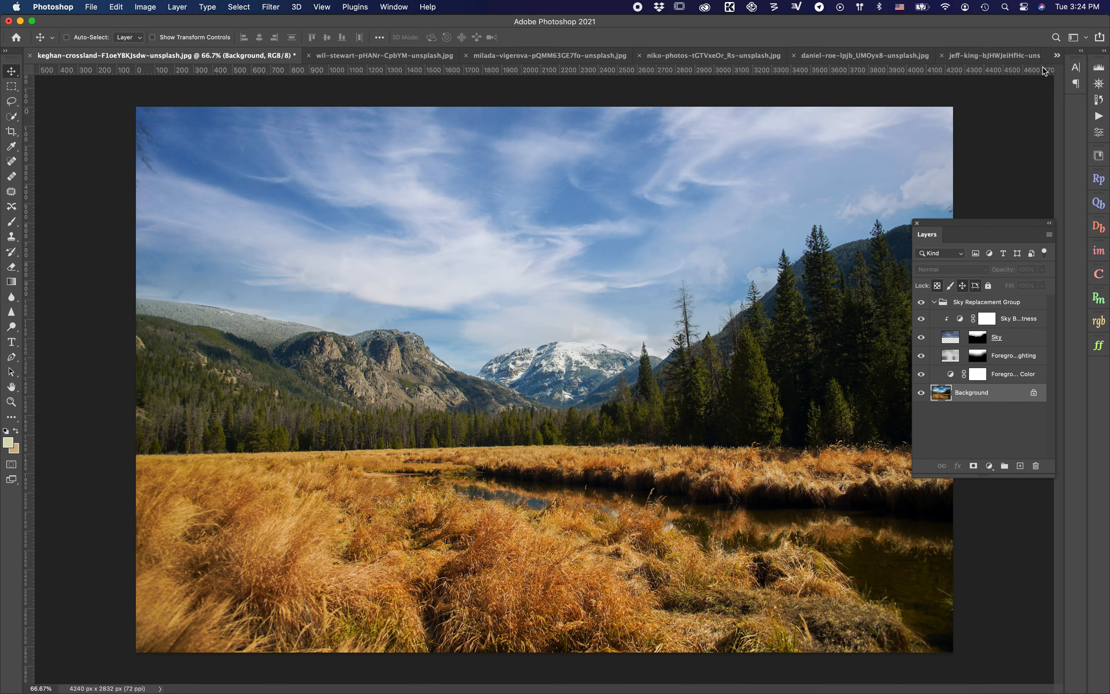
- Start Sky Replacement on the Maldives beach photo with green shrubs, and select the wispy blue preset sky
click(1057, 56)
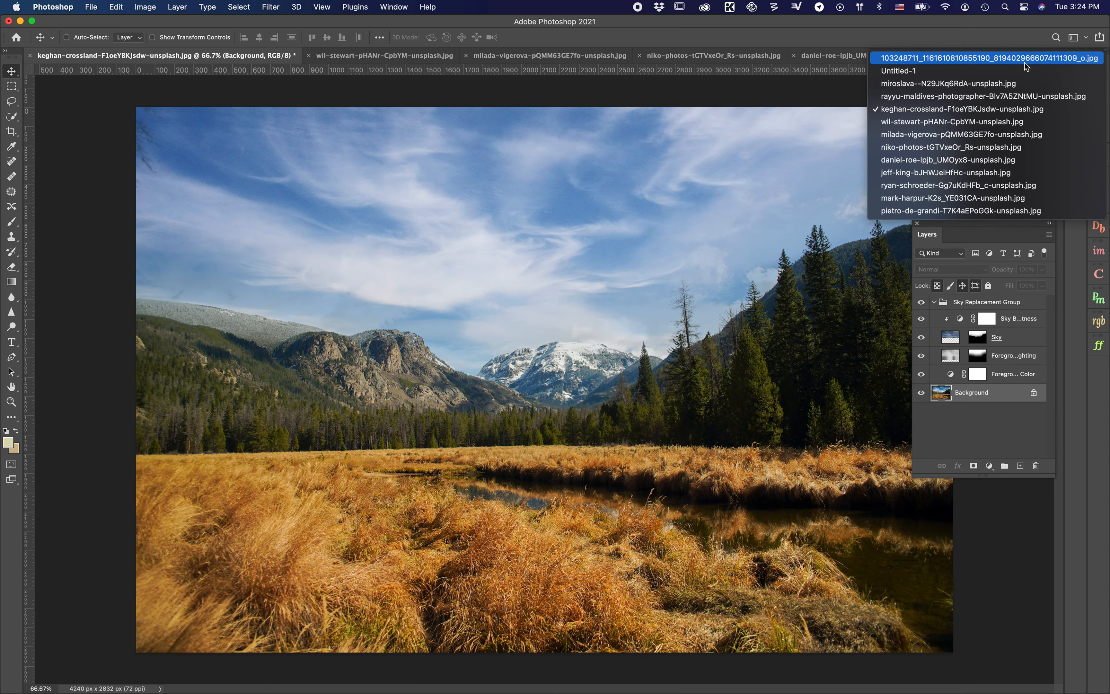
click(1024, 95)
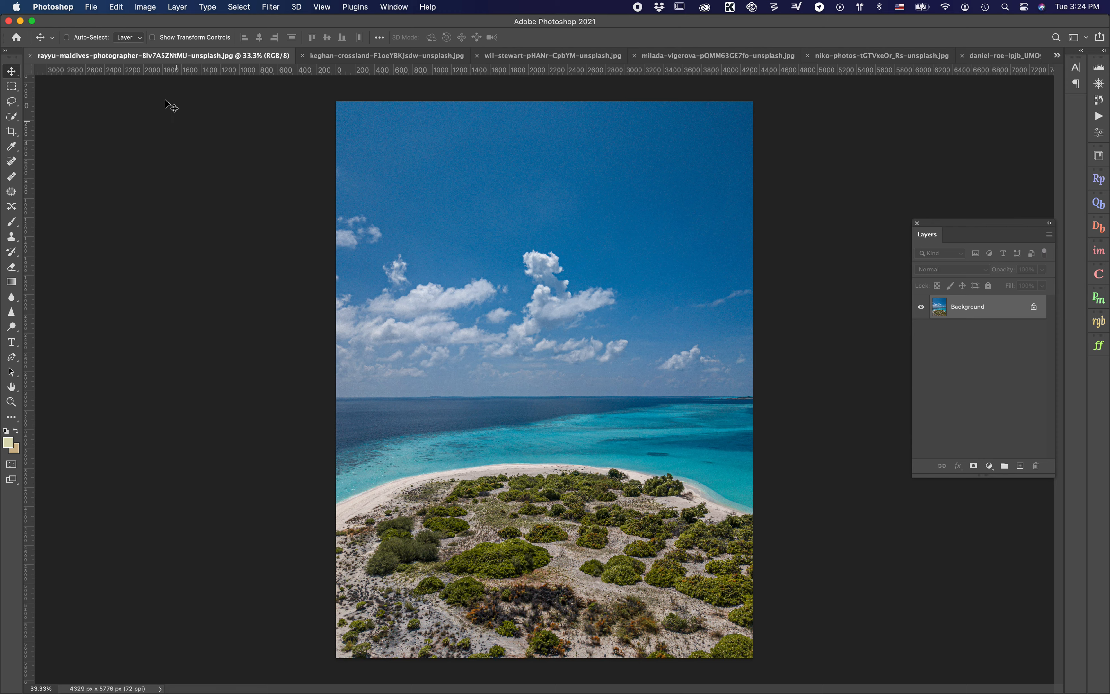
click(117, 7)
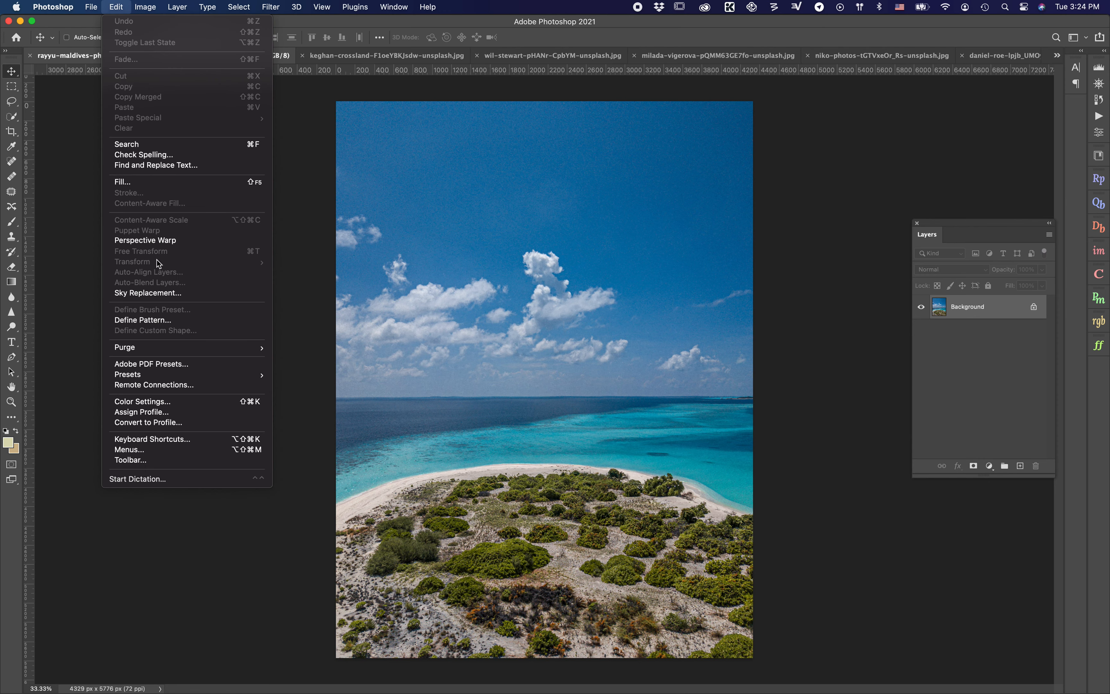
click(154, 293)
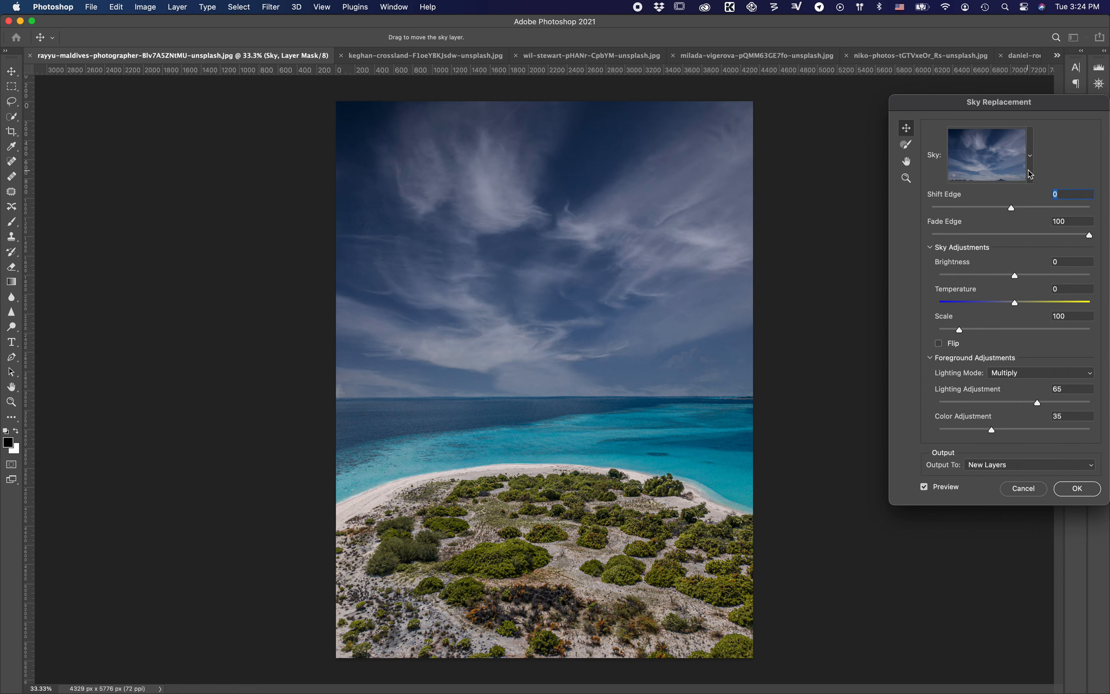
click(1030, 156)
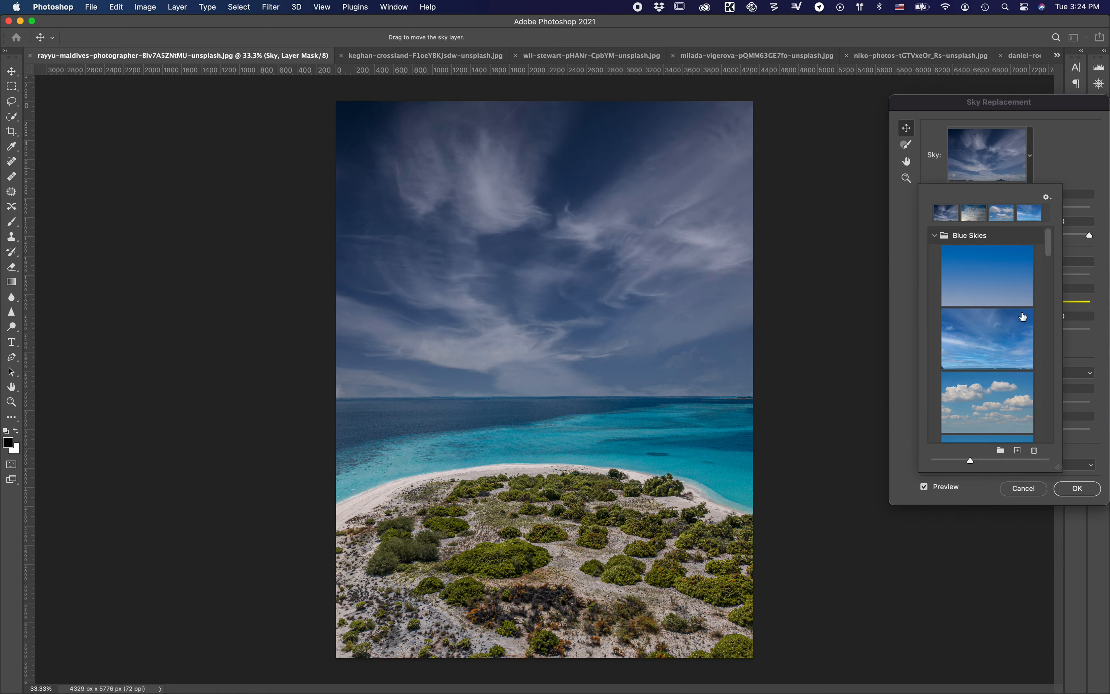
click(1018, 333)
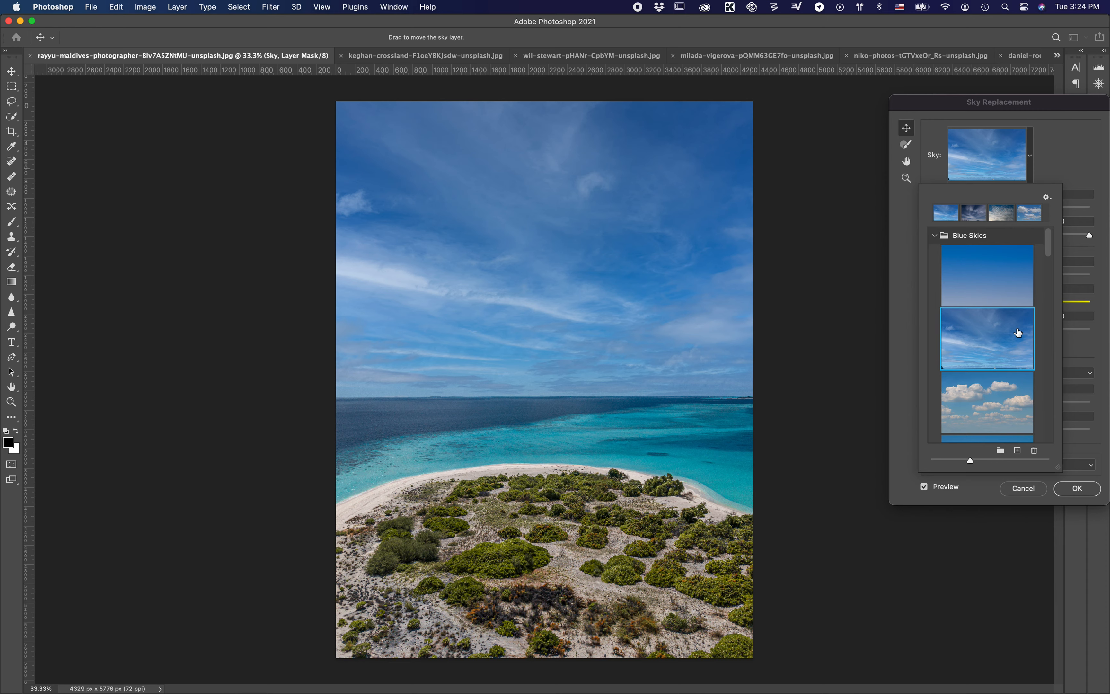
- Try the blue sky with large puffy clouds and the dark violet wispy-cloud sky on the beach photo
scroll(1018, 332, down, 3)
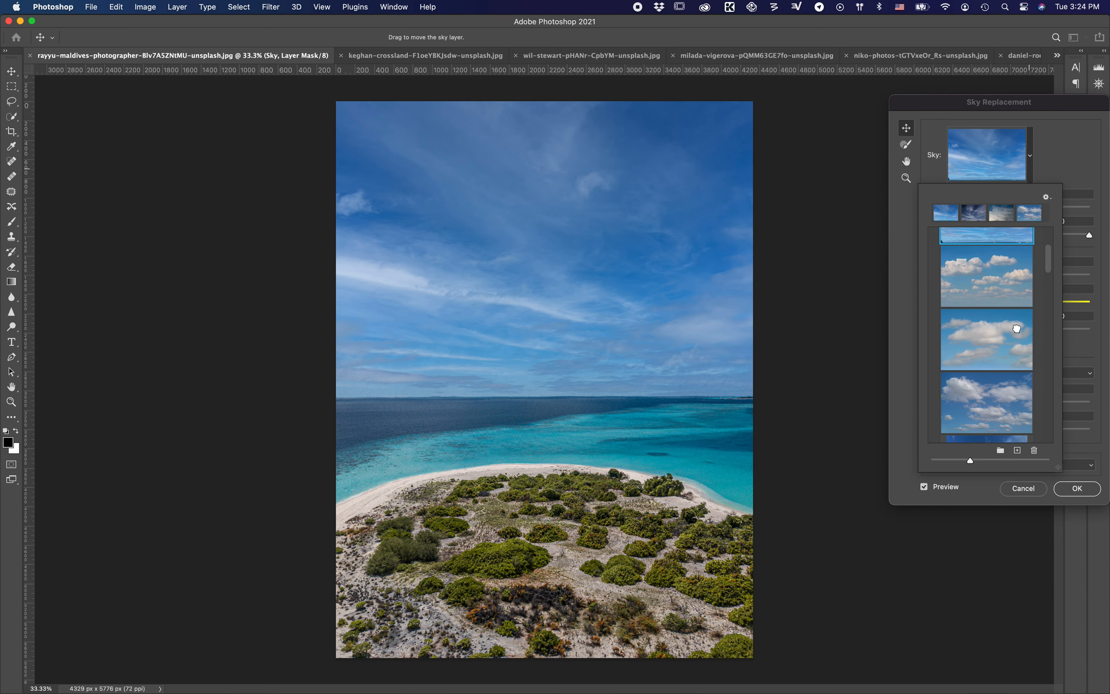
click(1018, 332)
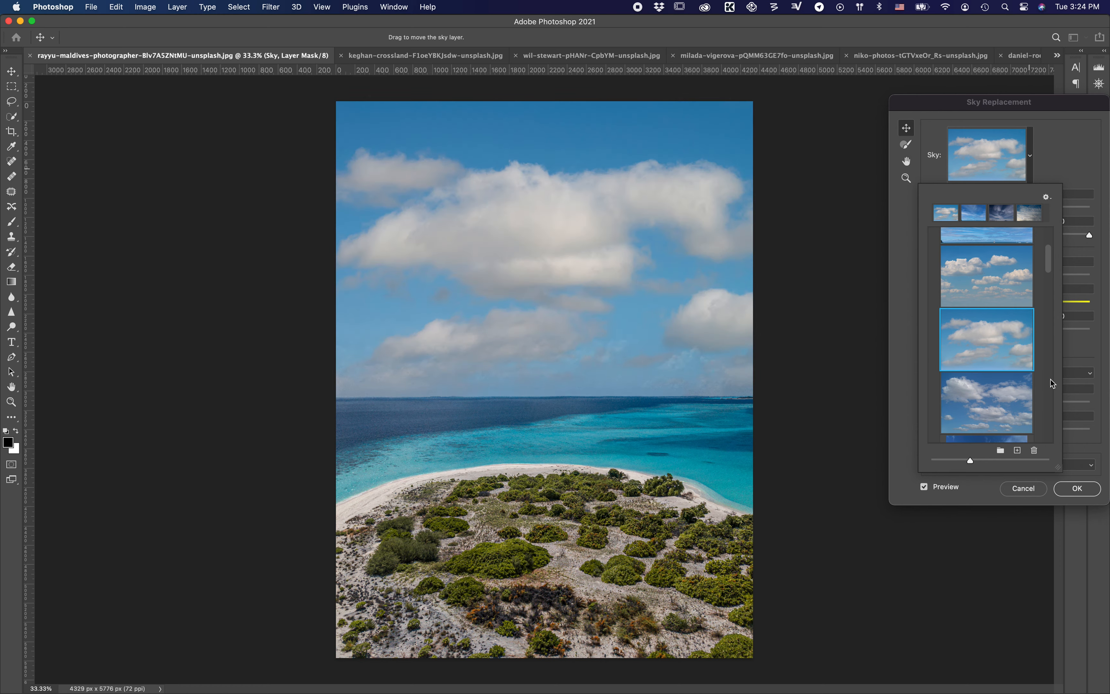
scroll(1032, 397, down, 3)
scroll(1032, 397, down, 5)
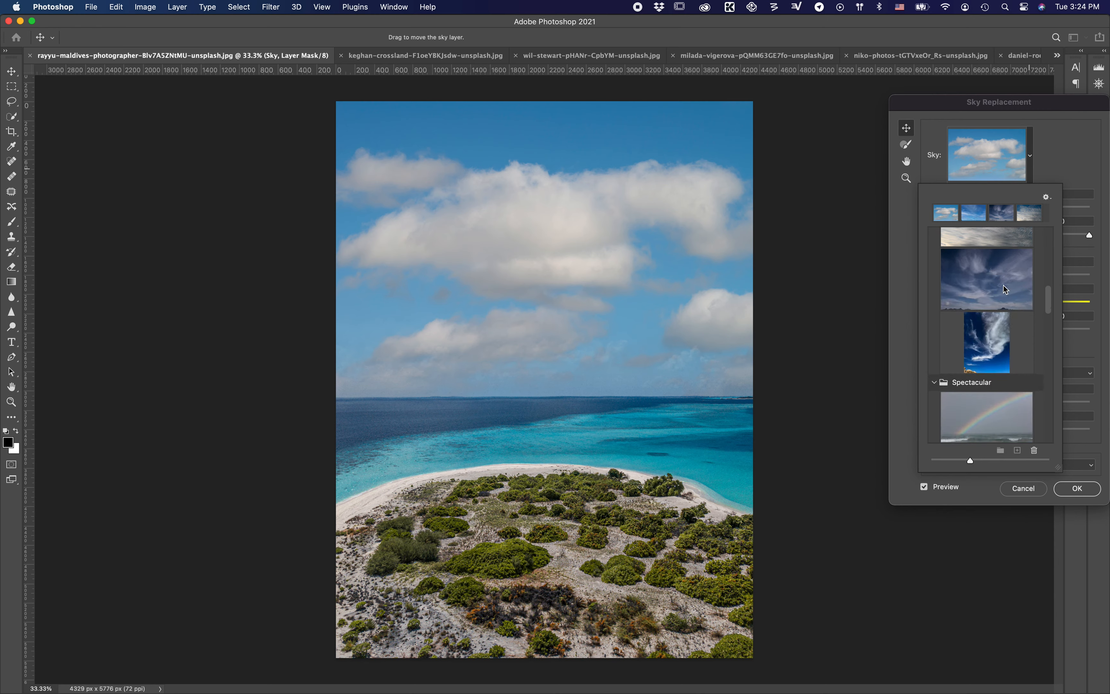
click(1003, 288)
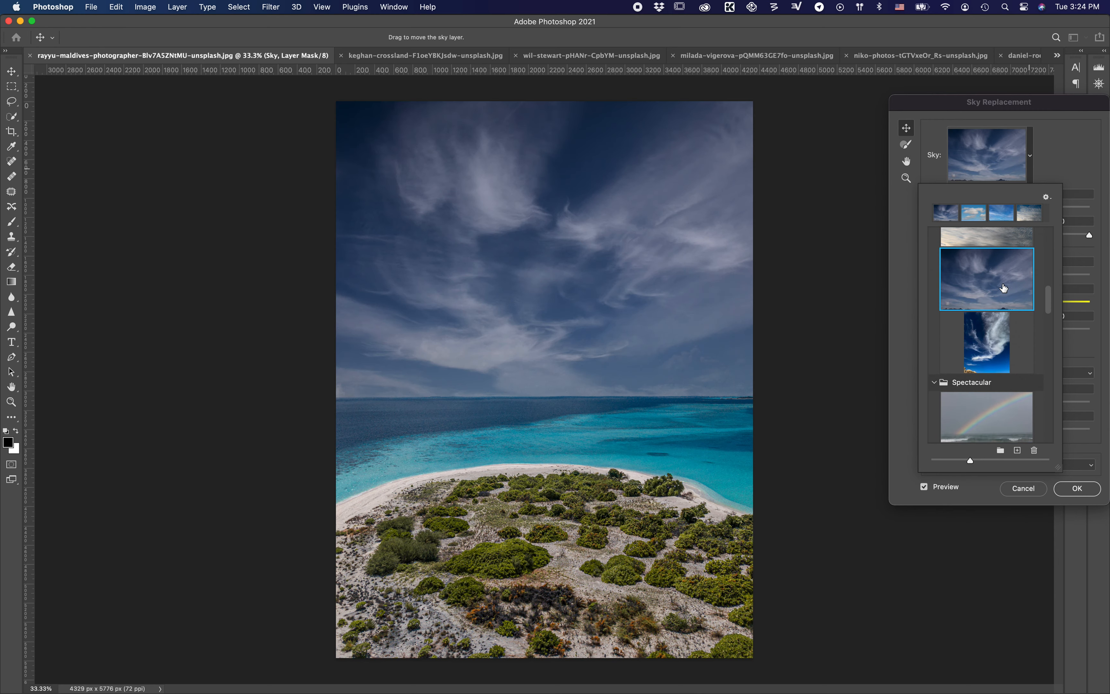
scroll(1004, 288, down, 2)
scroll(1004, 288, down, 5)
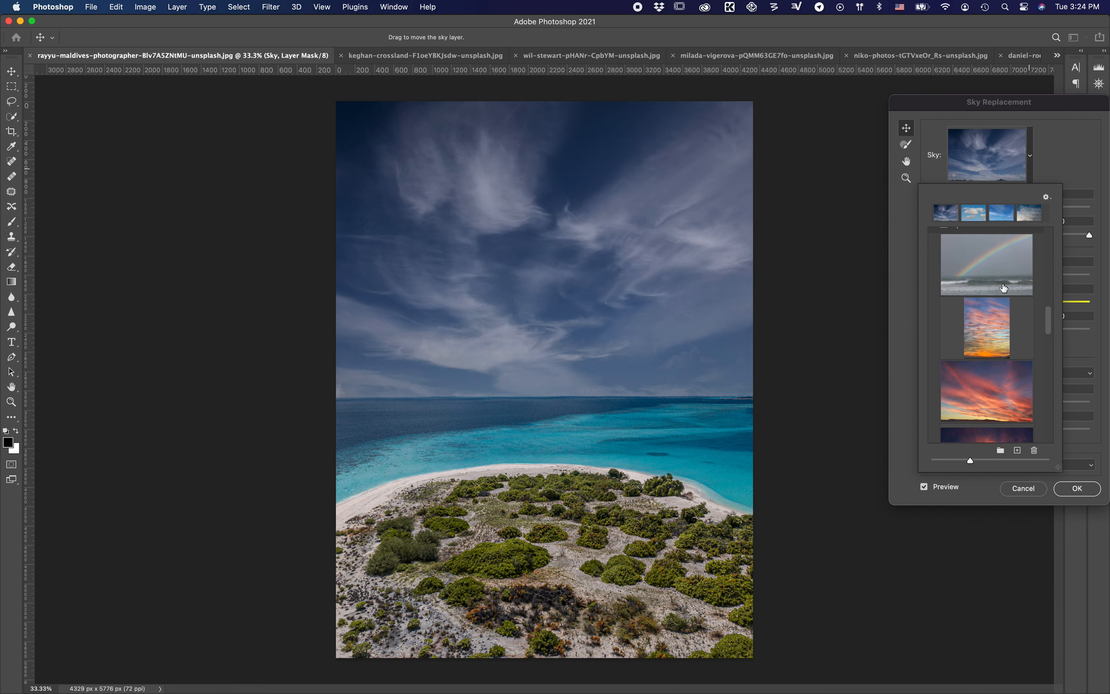
- Select the wispy blue preset sky again for the beach photo and reduce the sky scale to 89
scroll(1004, 287, up, 5)
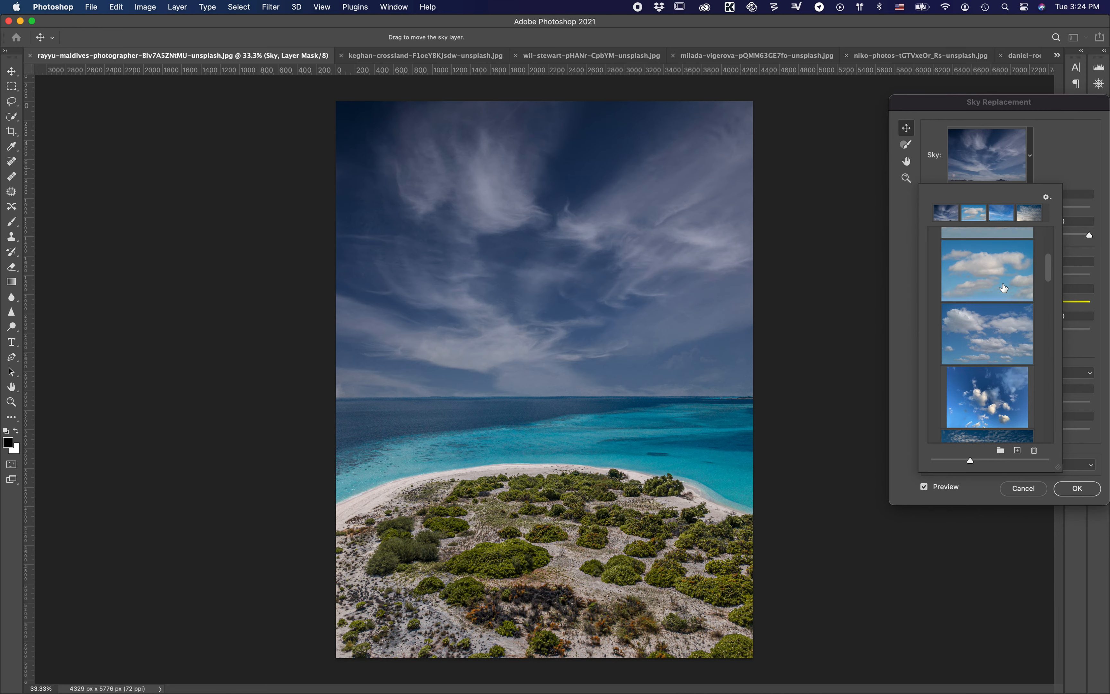
scroll(1004, 288, up, 5)
scroll(1003, 288, up, 3)
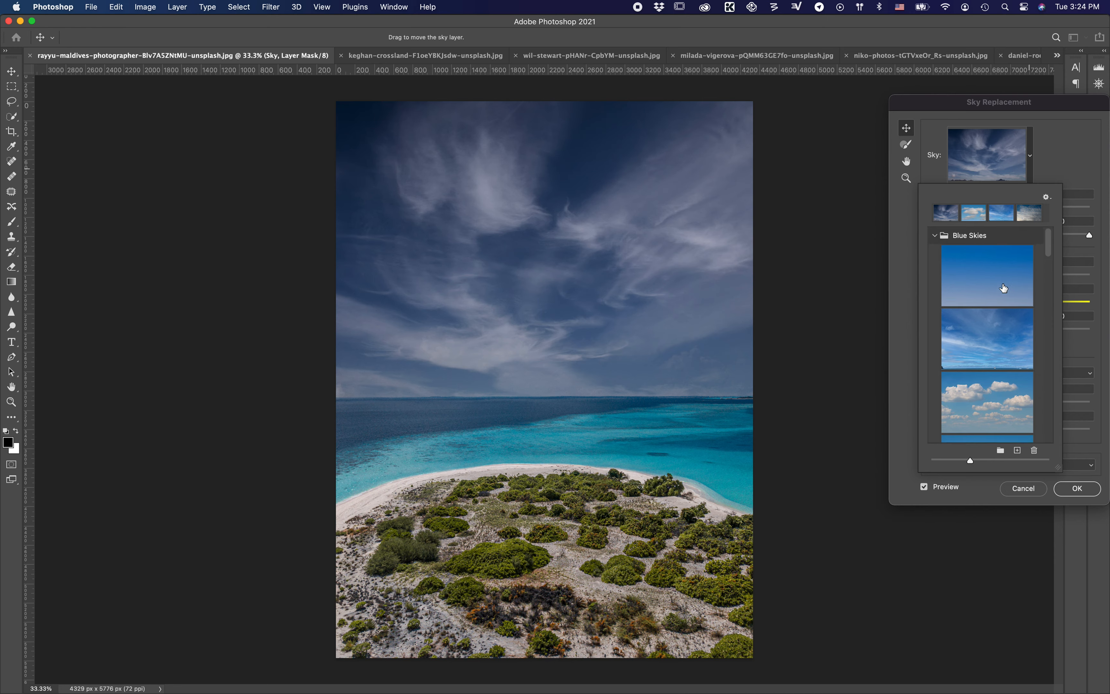
click(1003, 345)
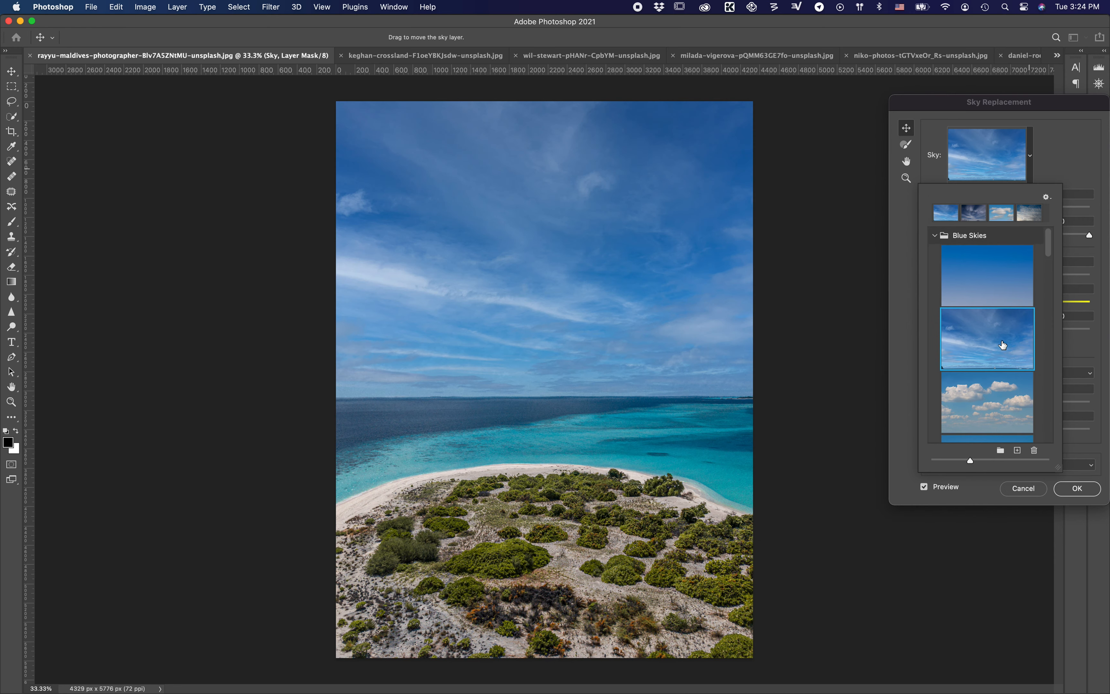
click(1091, 149)
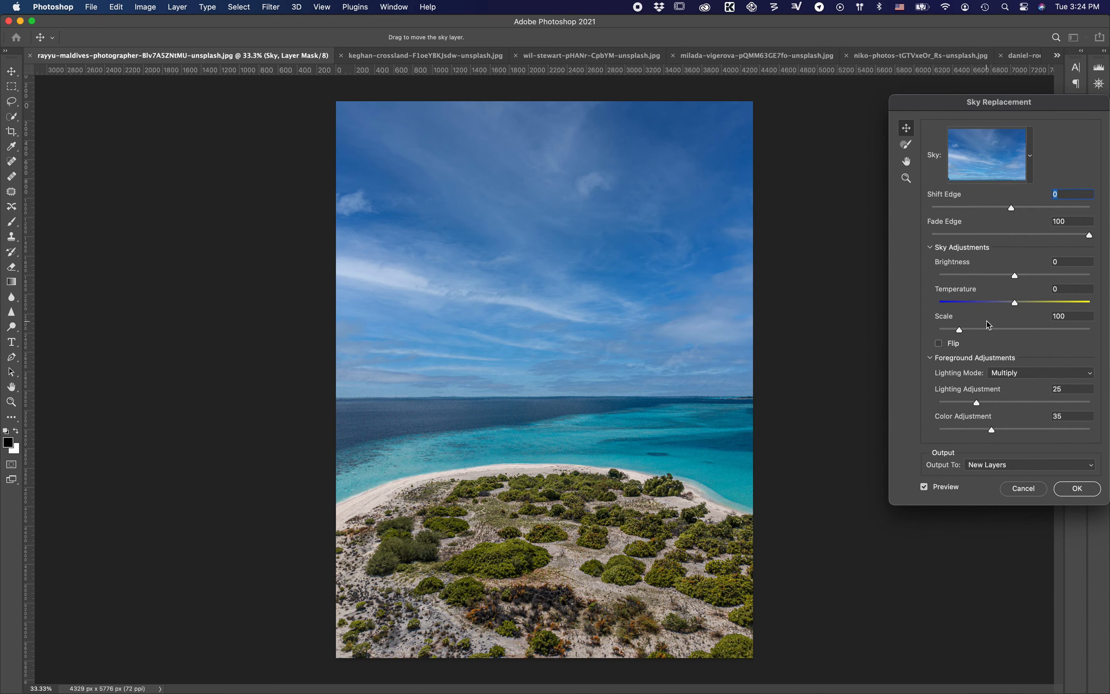
drag(961, 331, 956, 331)
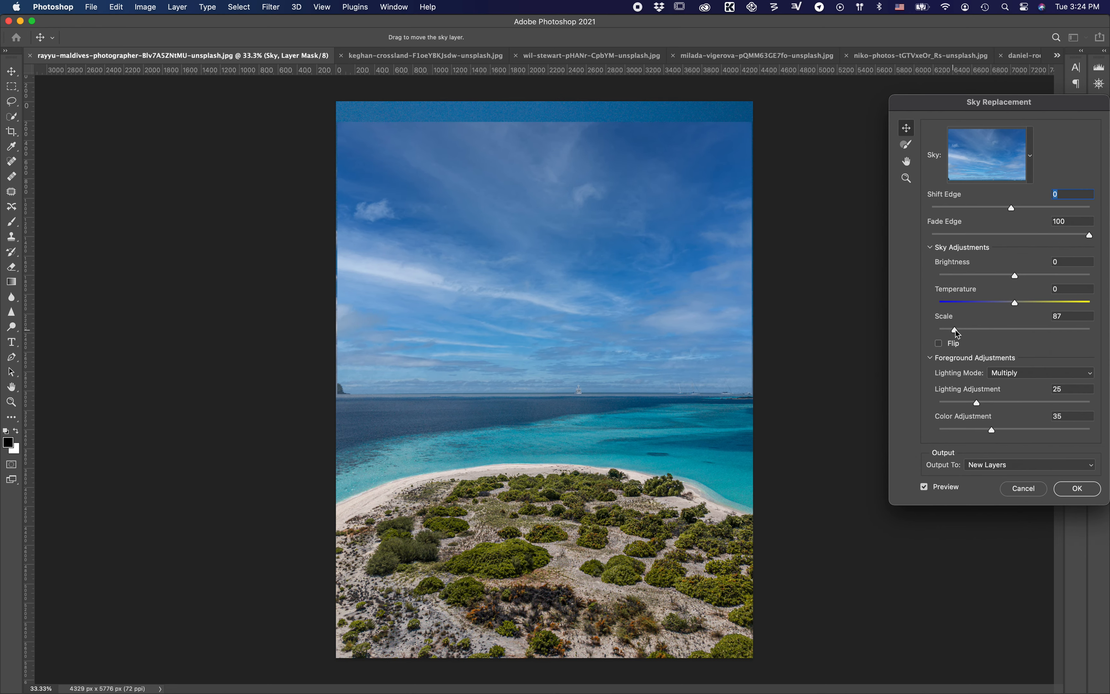
- Try the deep blue sky with the swirling white cloud on the beach photo, with the sky scale at 101
click(1030, 168)
scroll(1017, 349, down, 10)
scroll(1016, 350, down, 3)
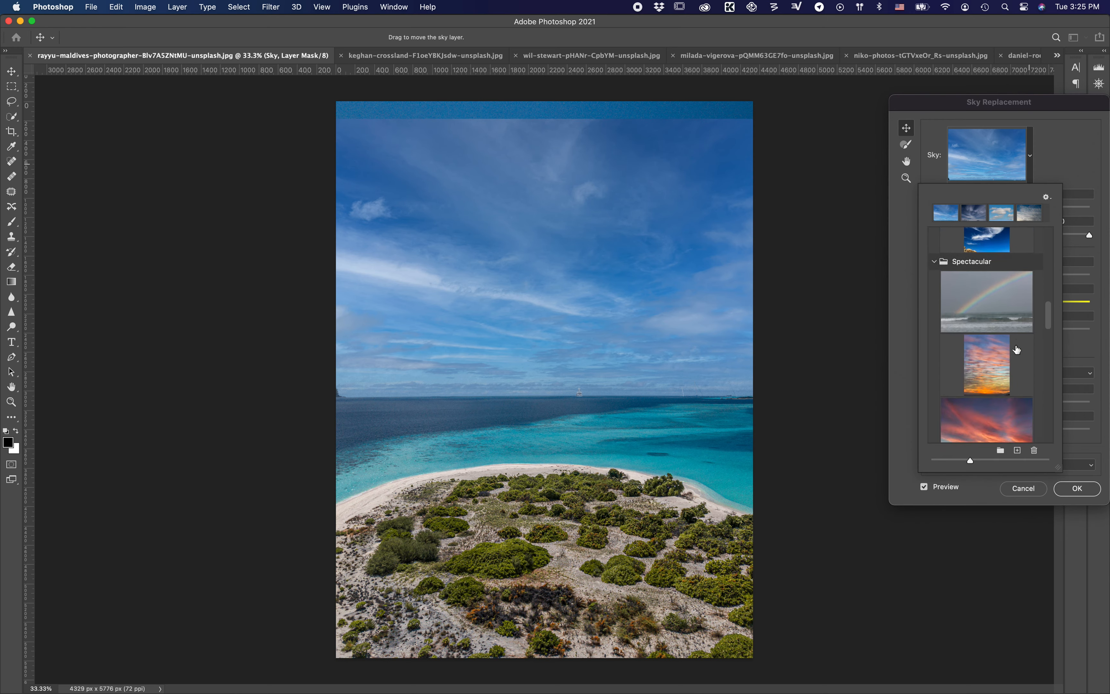
scroll(1017, 350, up, 4)
click(1005, 320)
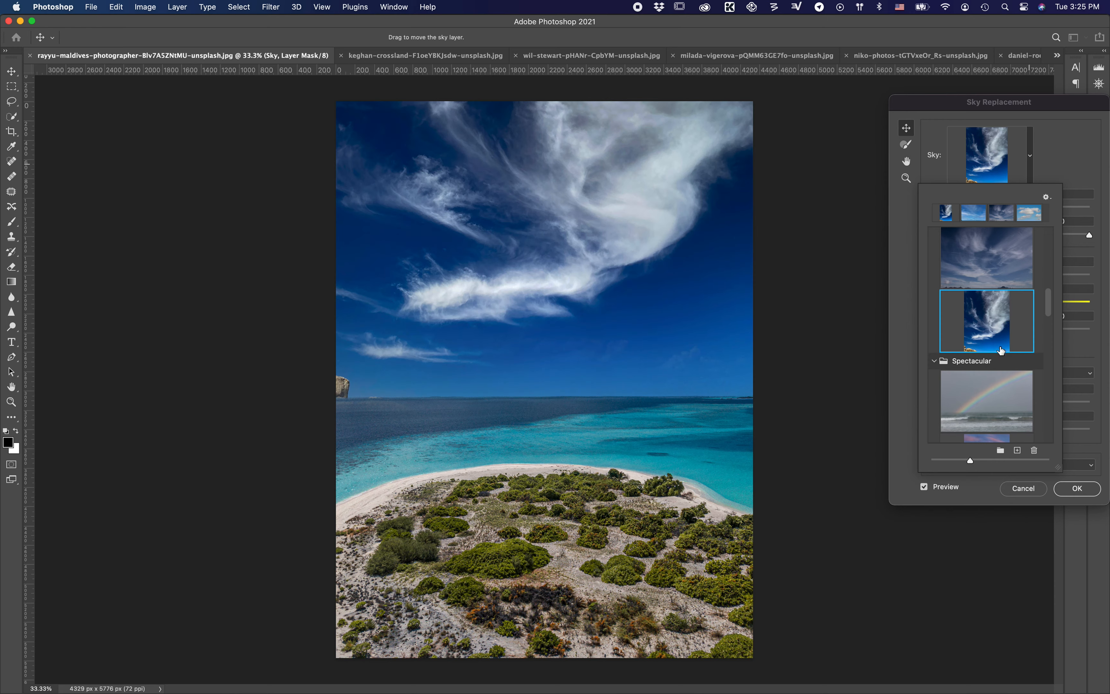
click(1089, 348)
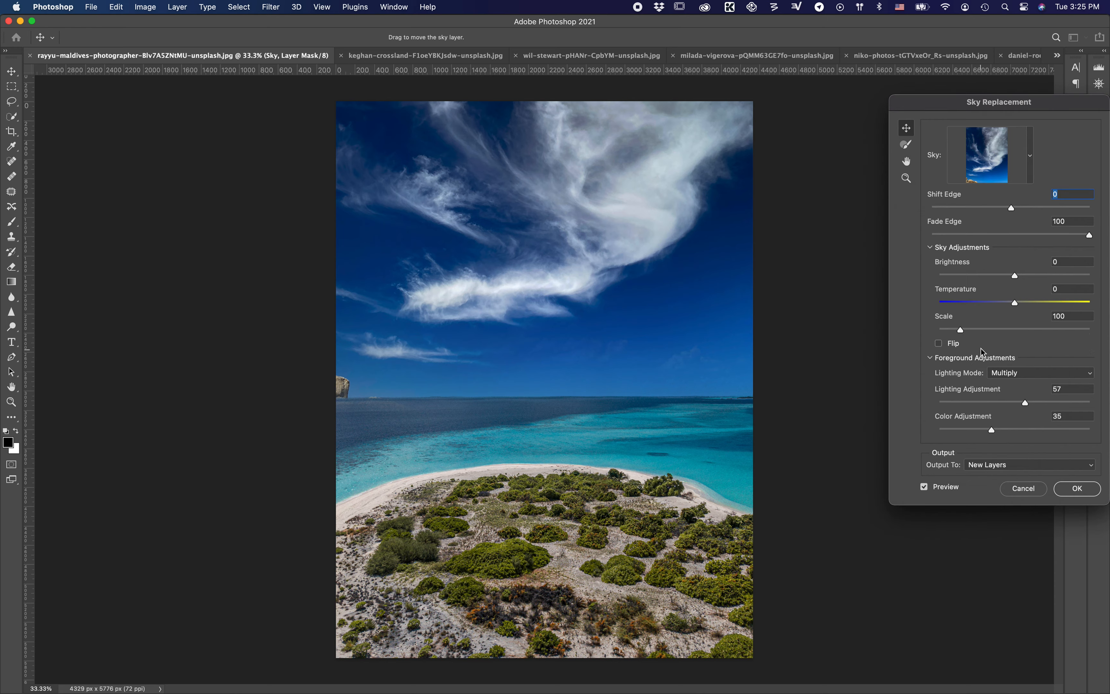
drag(962, 333, 961, 331)
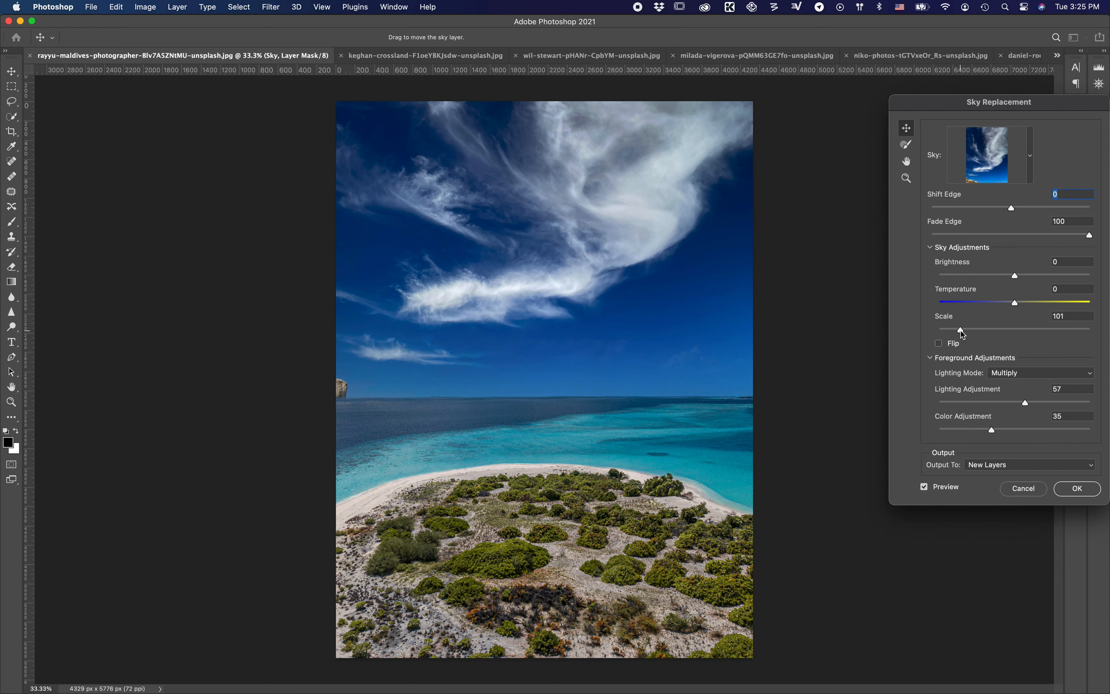
- Return to the wispy blue preset sky for the beach photo and set the sky scale to 106
click(1029, 155)
scroll(1004, 284, down, 5)
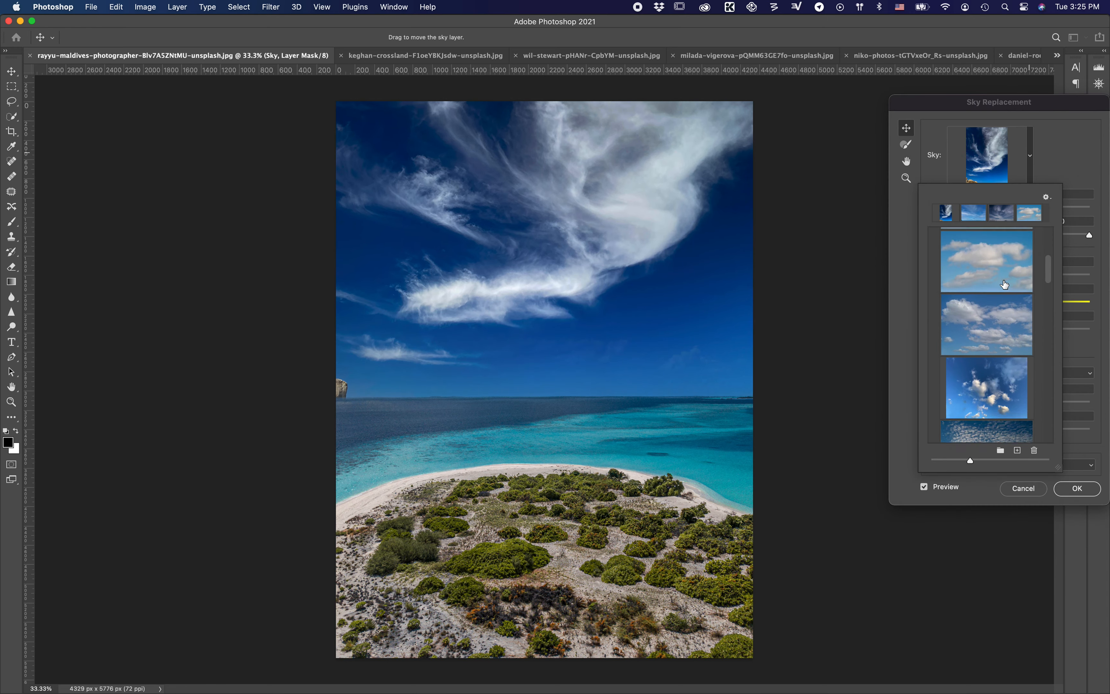
click(1003, 283)
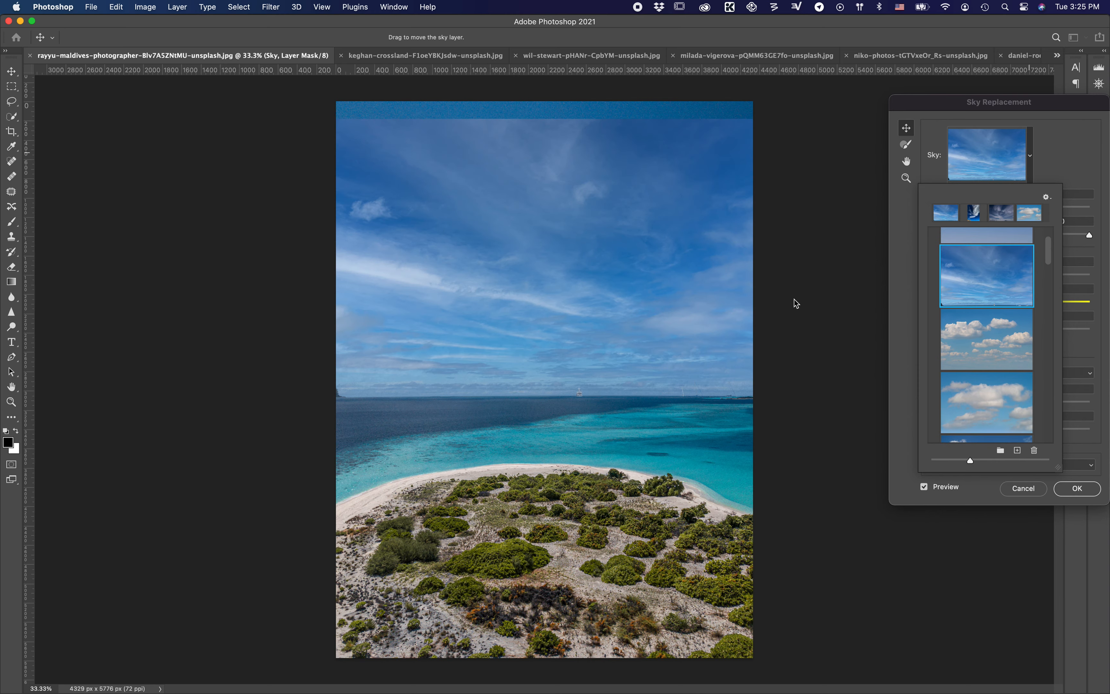
click(1071, 145)
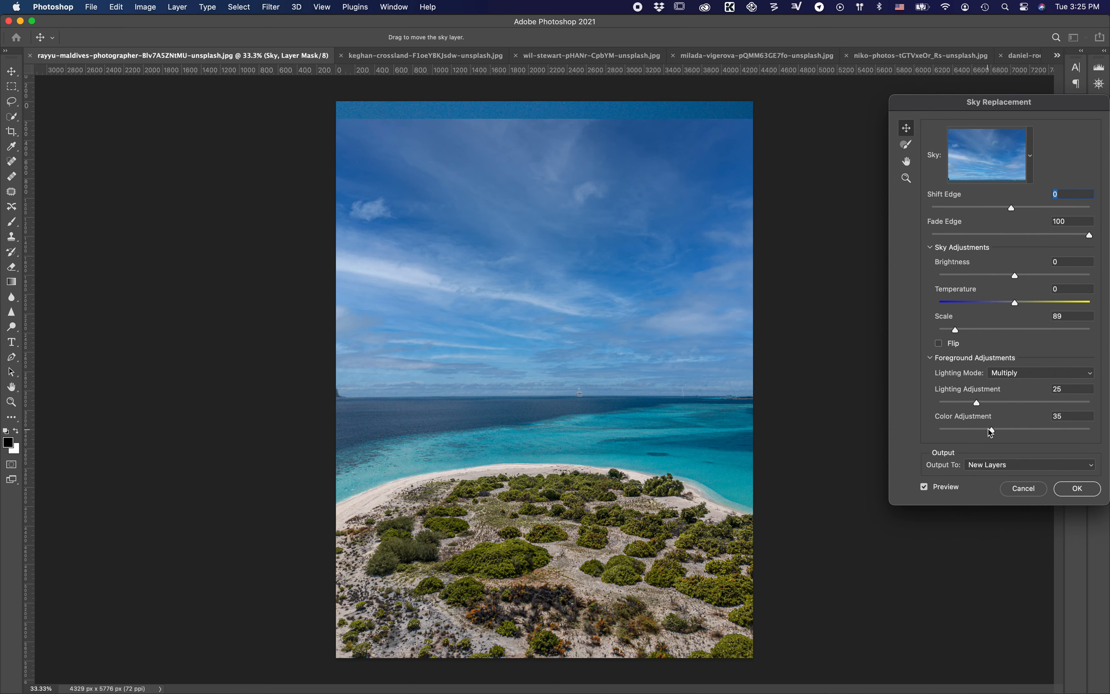
drag(956, 333, 965, 334)
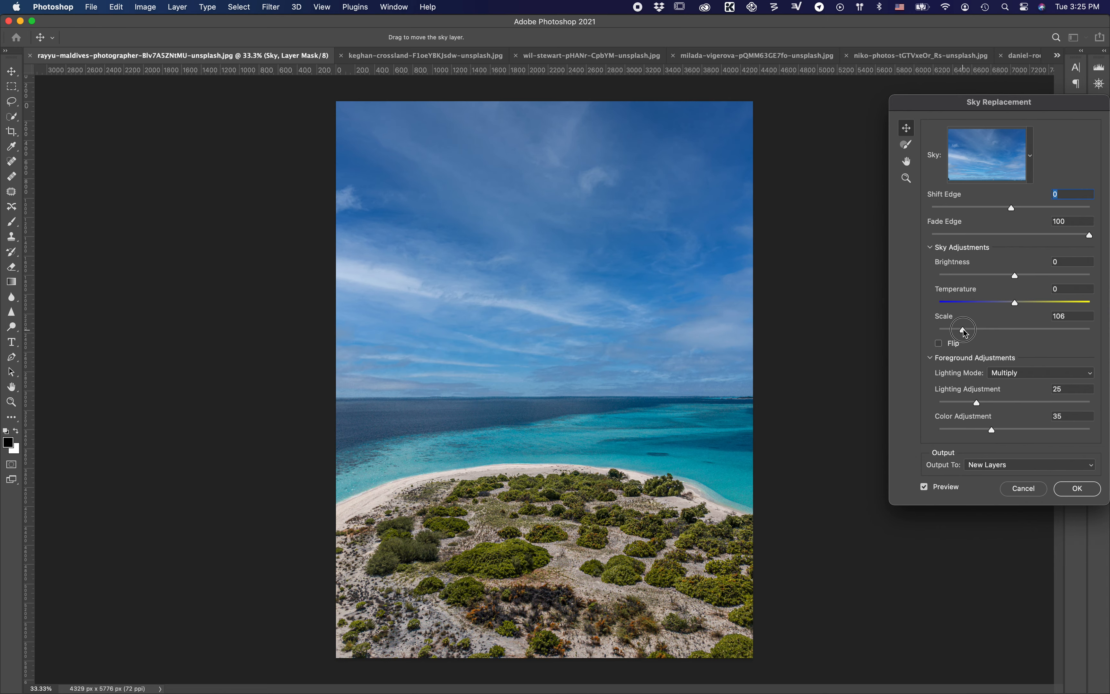
- Apply the sky replacement to the beach photo and compare before and after by toggling the Sky Replacement Group's visibility
click(1081, 492)
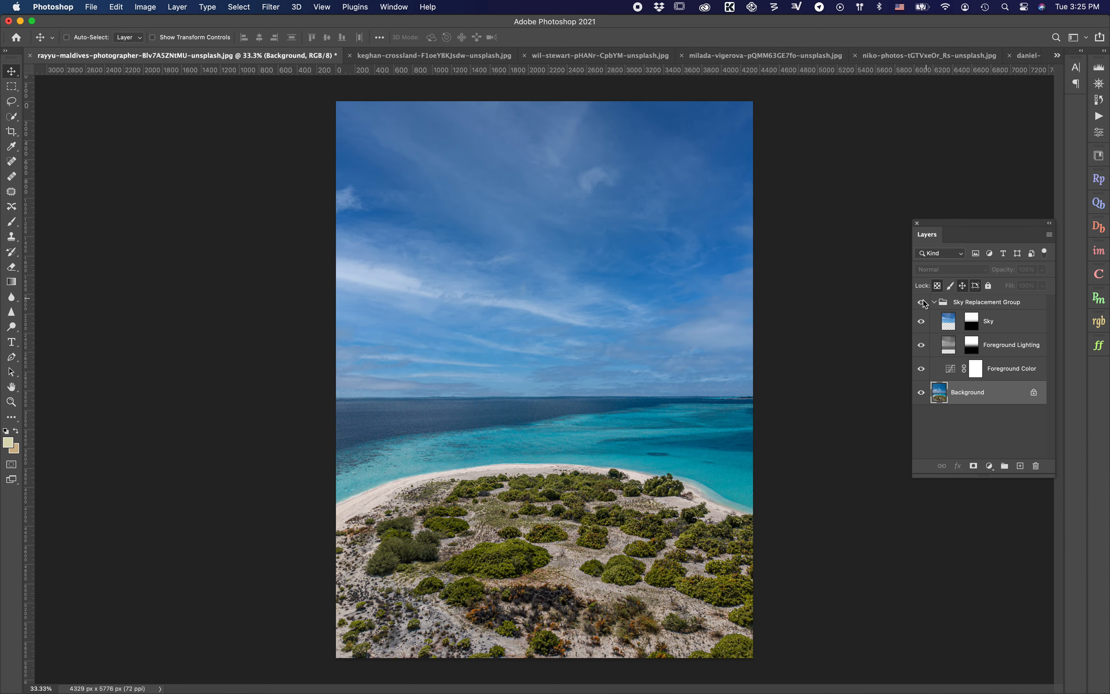
click(922, 302)
click(921, 302)
click(922, 303)
click(922, 302)
click(922, 303)
click(922, 302)
click(922, 302)
click(922, 303)
- Switch to the lake island photo and start Sky Replacement with the BlueSky002 preset of small scattered puffy clouds
click(1057, 58)
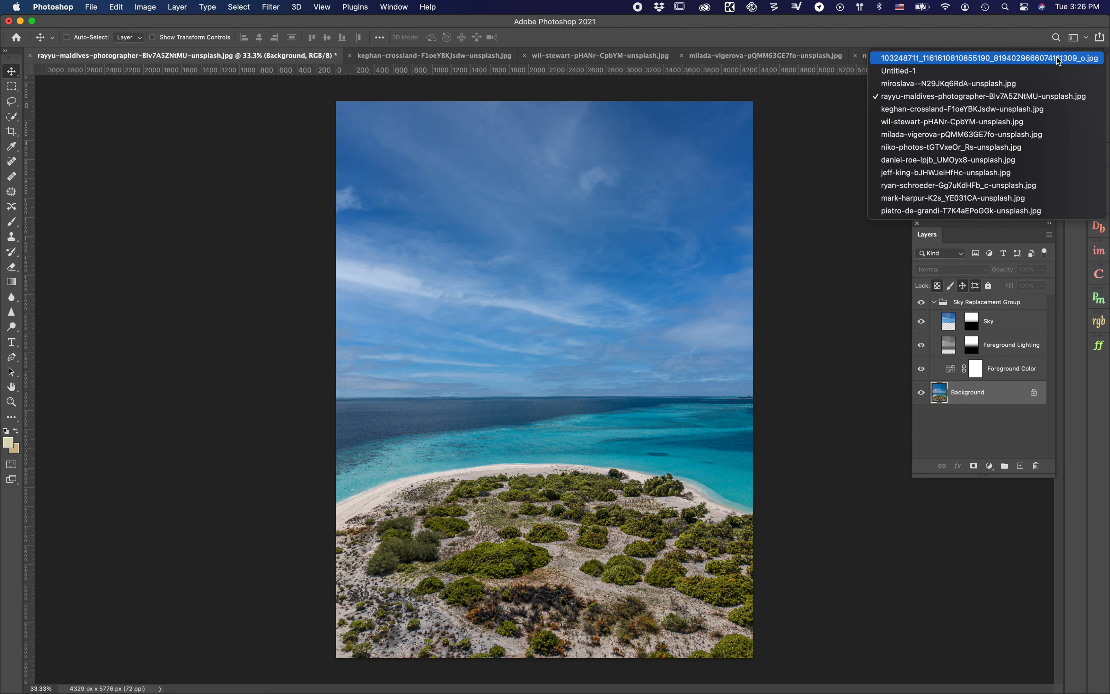
click(1041, 84)
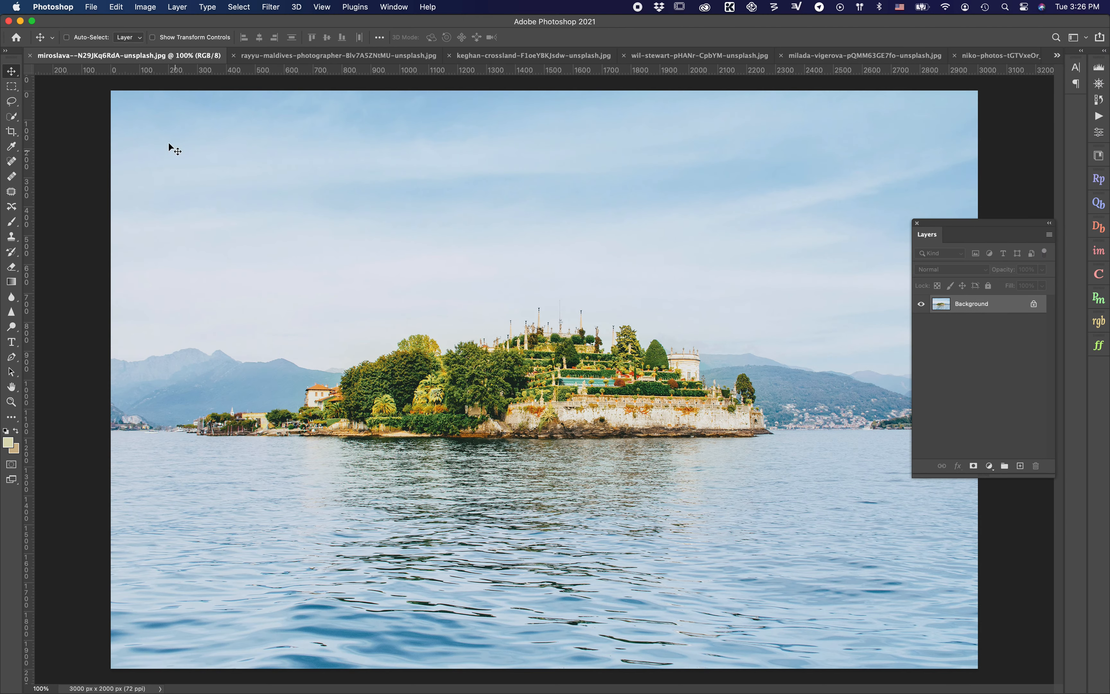
click(116, 7)
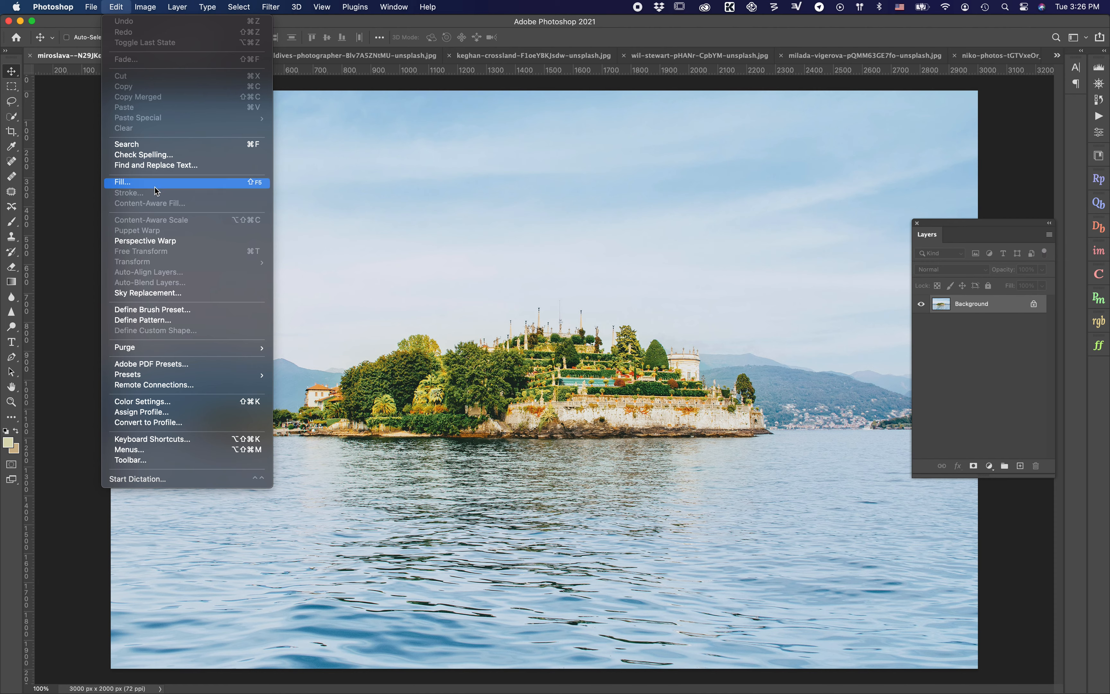
click(167, 295)
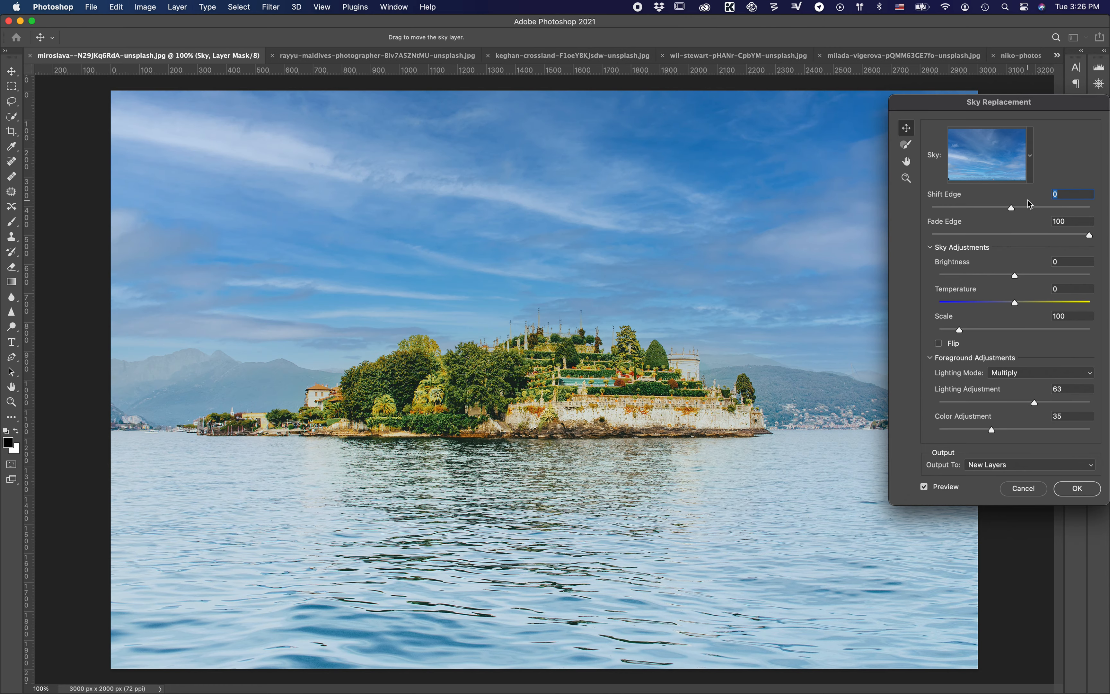
click(1029, 161)
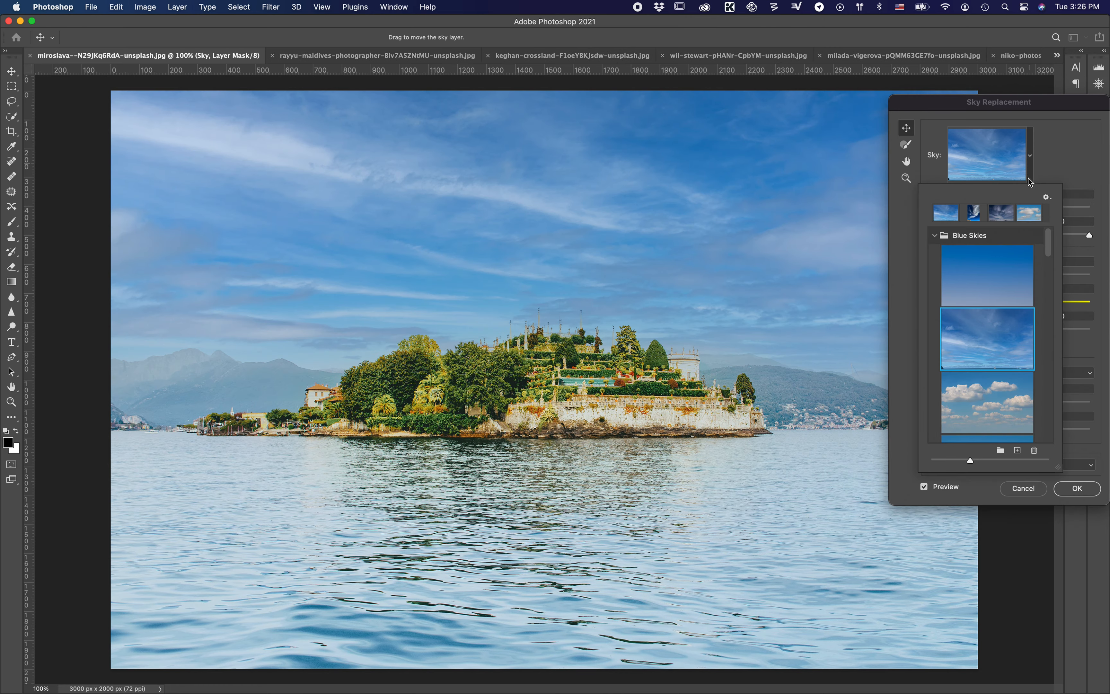
scroll(1019, 342, down, 2)
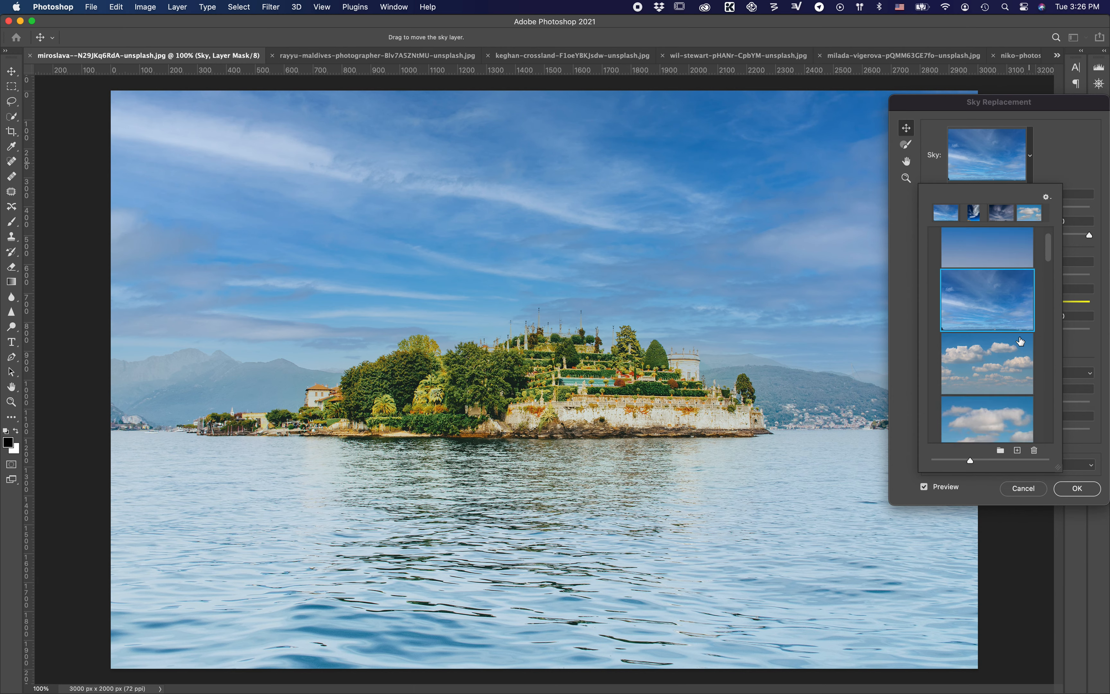
click(1002, 360)
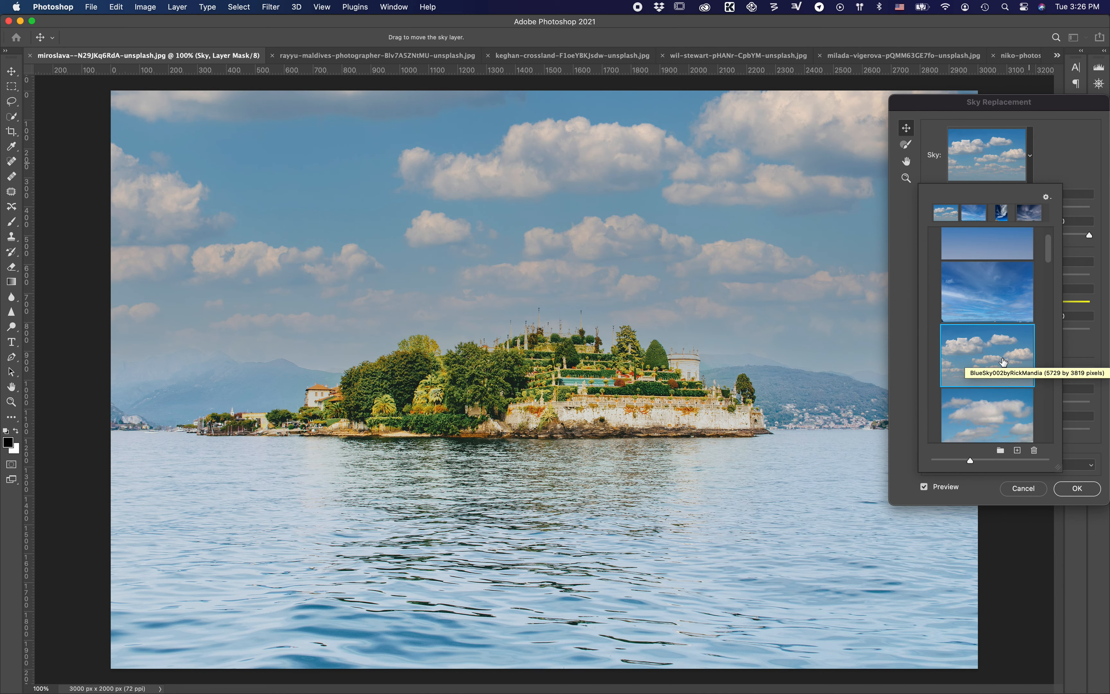
- Try the BlueSky003 large-cloud sky and the deeper blue sky with white clouds on the island photo, and reselect BlueSky002
click(1011, 419)
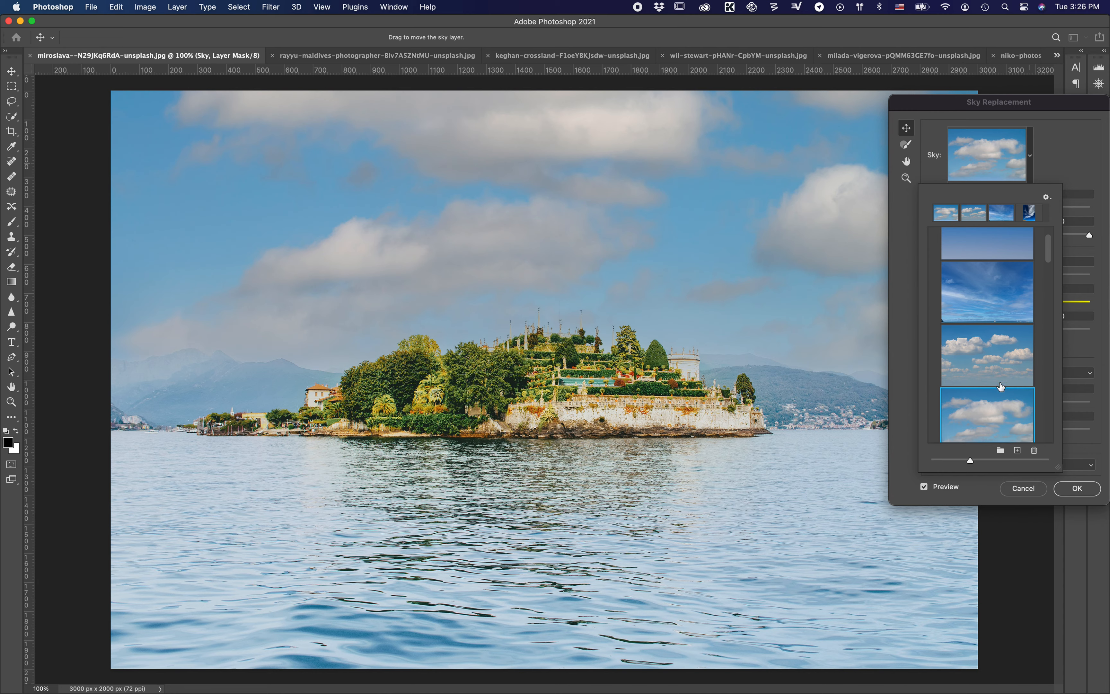
click(988, 357)
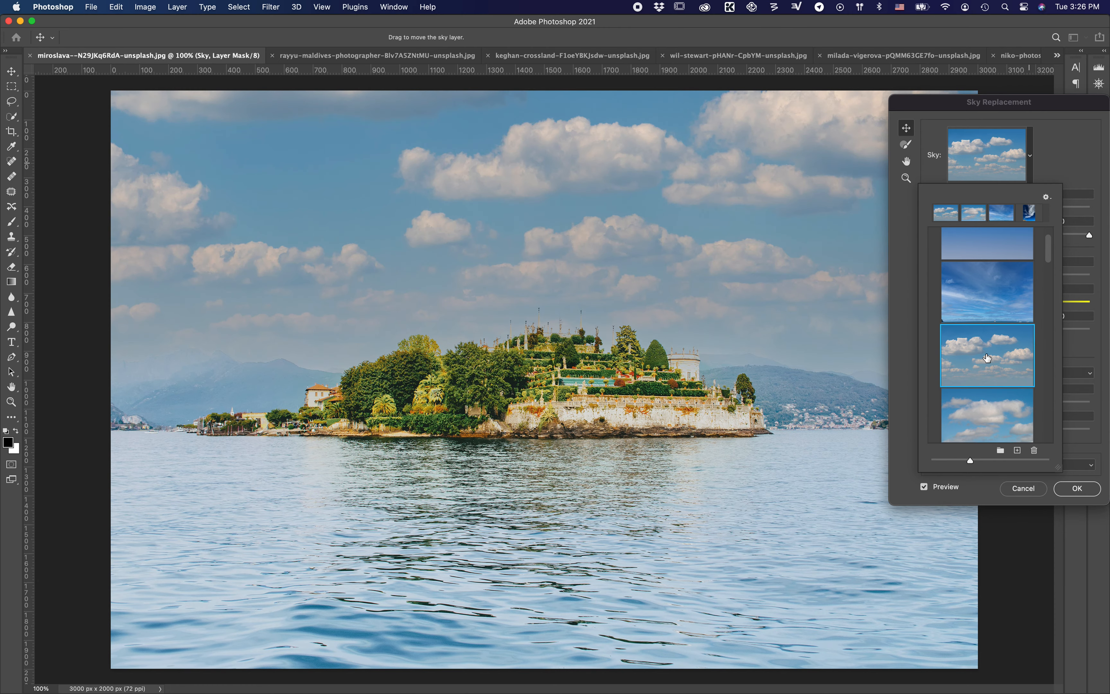
scroll(970, 407, down, 5)
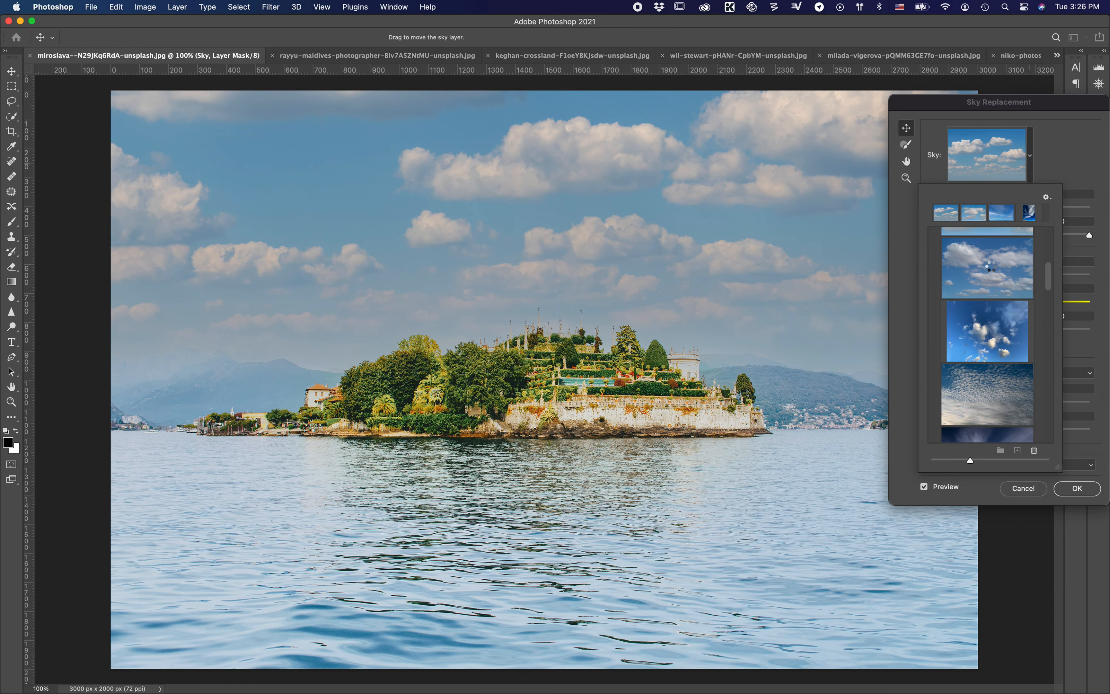
click(999, 289)
scroll(1002, 292, up, 4)
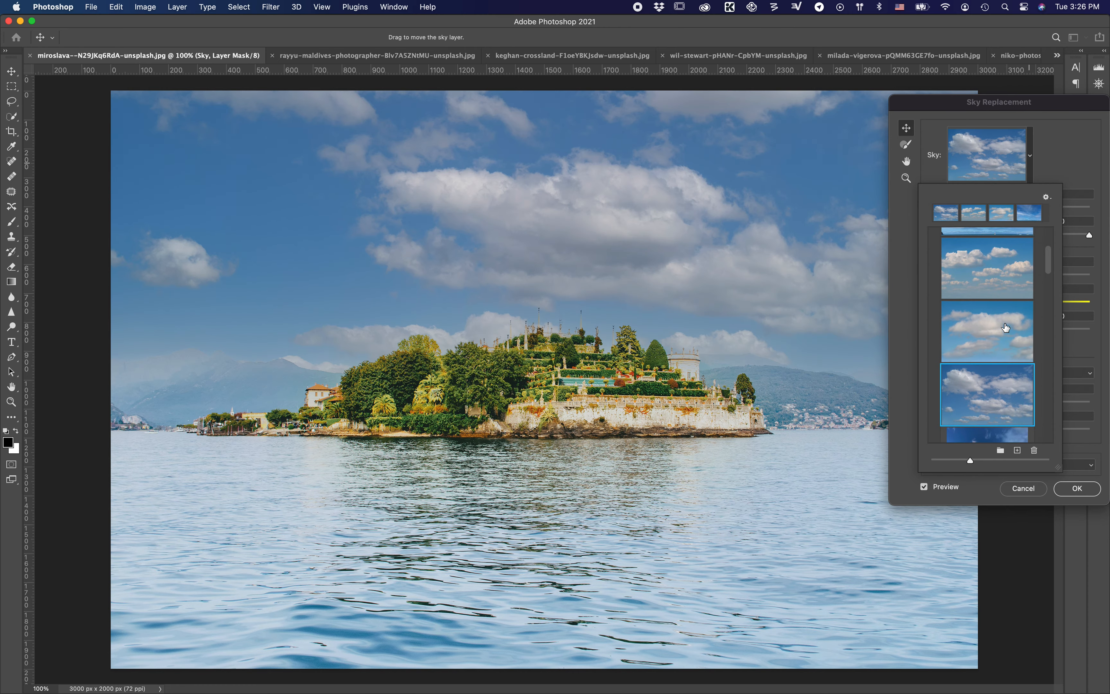
scroll(1002, 298, up, 1)
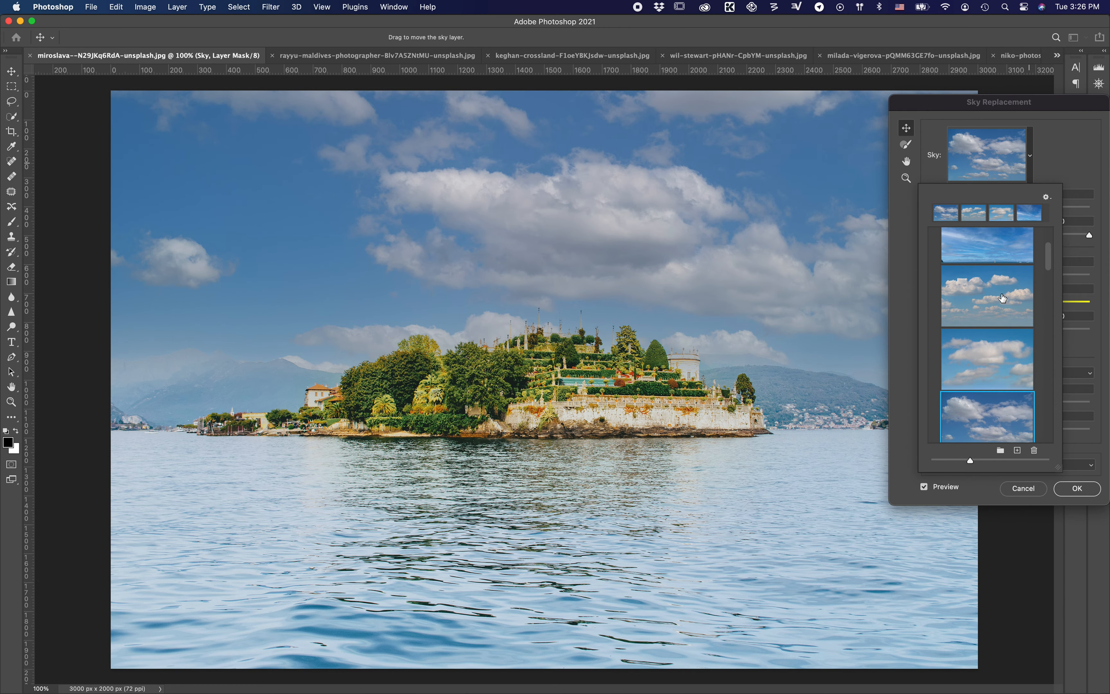
click(1004, 312)
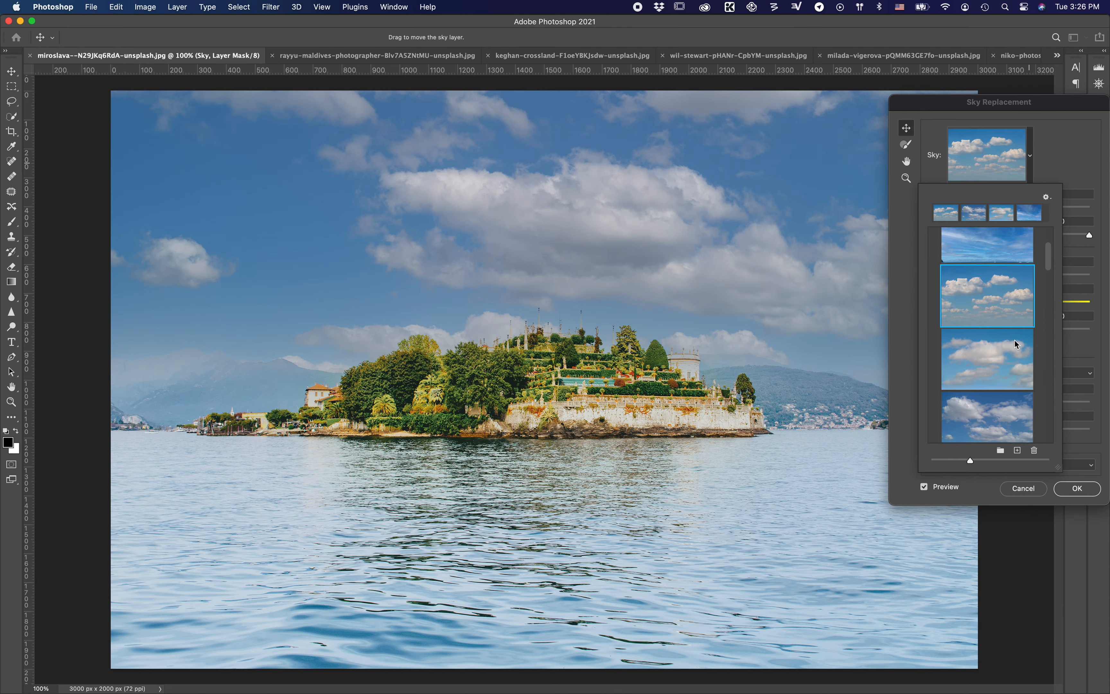
- Try the gray storm-cloud sky from the Spectacular presets on the island photo
scroll(1017, 345, down, 5)
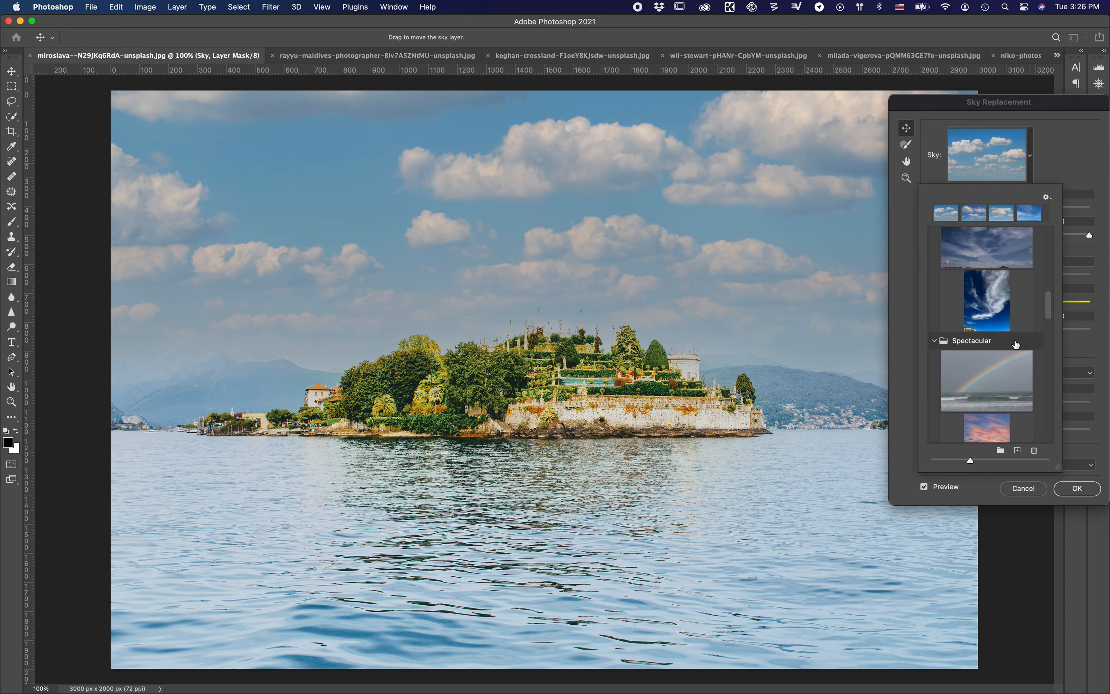
scroll(1017, 345, down, 3)
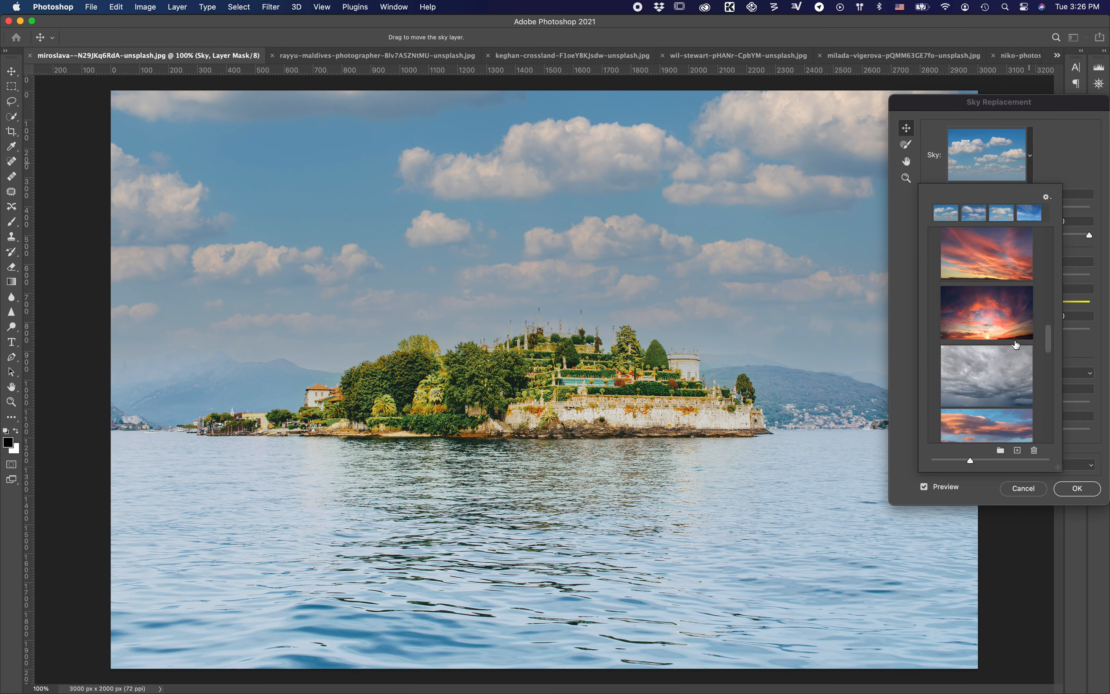
scroll(1017, 345, down, 2)
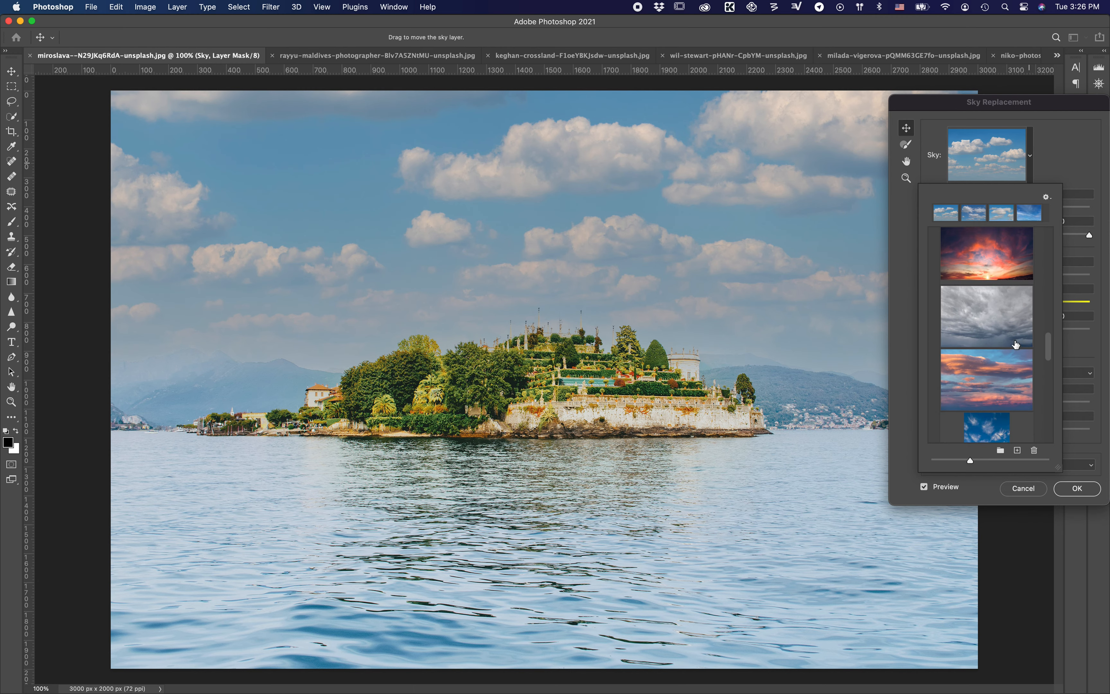
click(1011, 288)
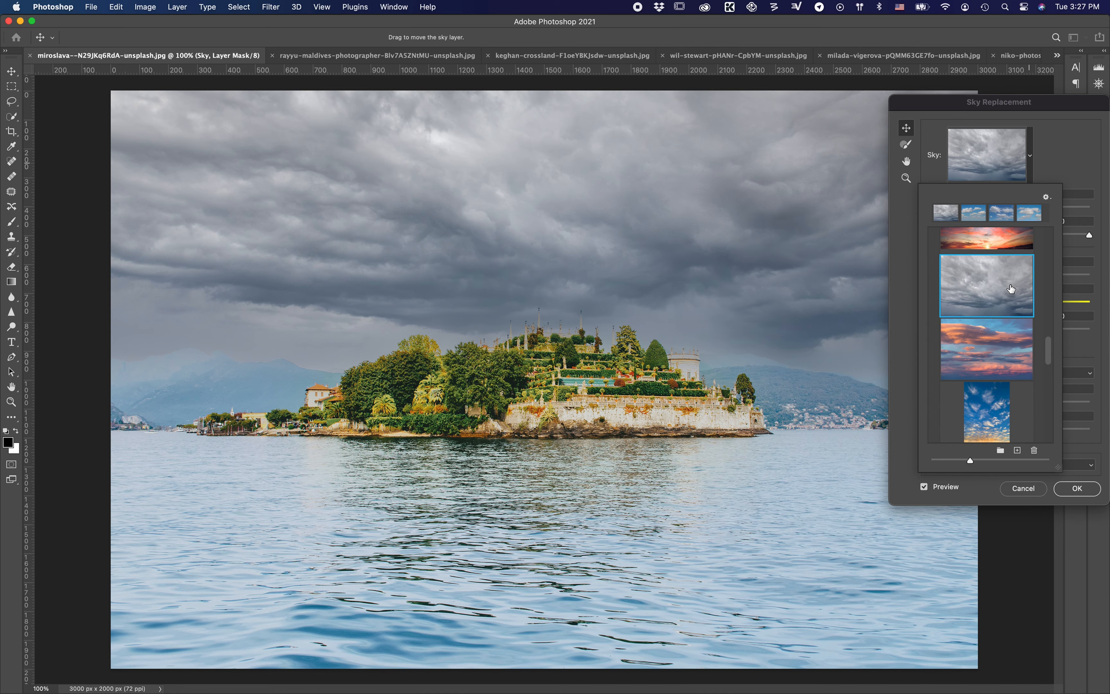
- Try the sunset sky with small orange-lit clouds on the island photo, and return to the BlueSky002 scattered-cloud preset
scroll(1011, 288, down, 5)
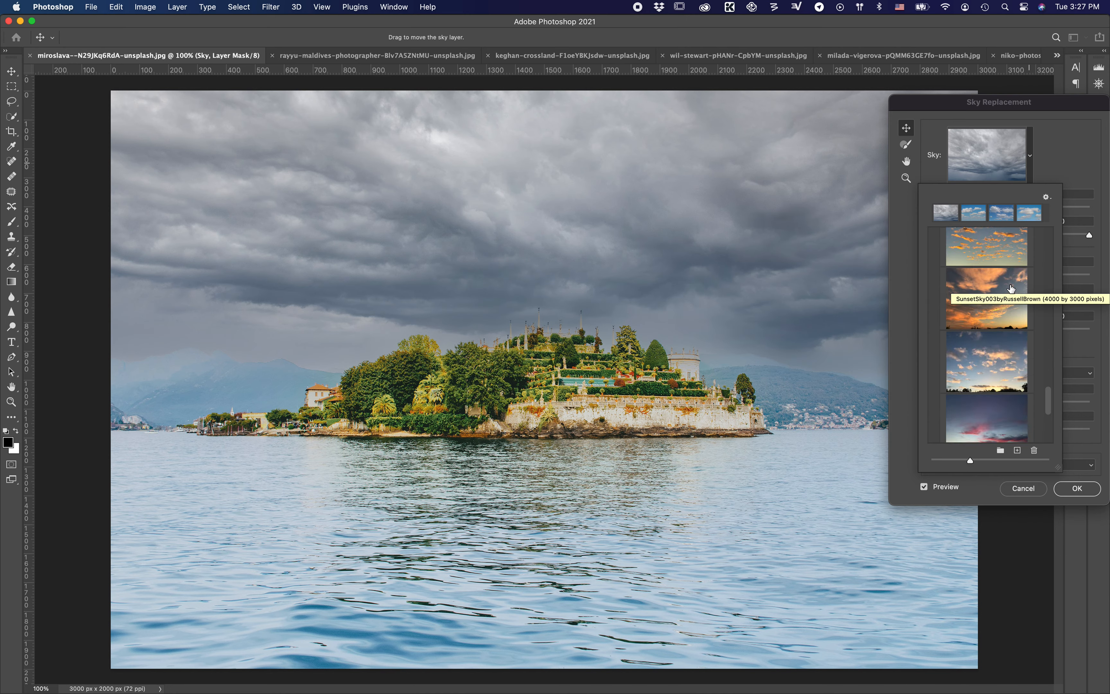
click(1011, 364)
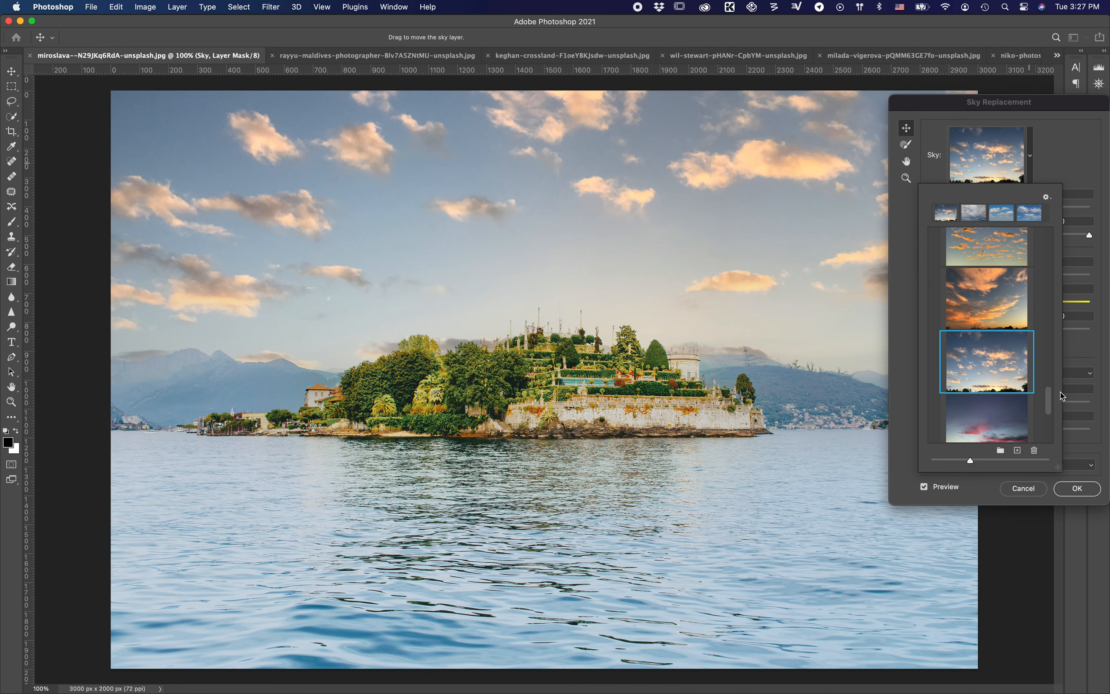
scroll(987, 402, up, 5)
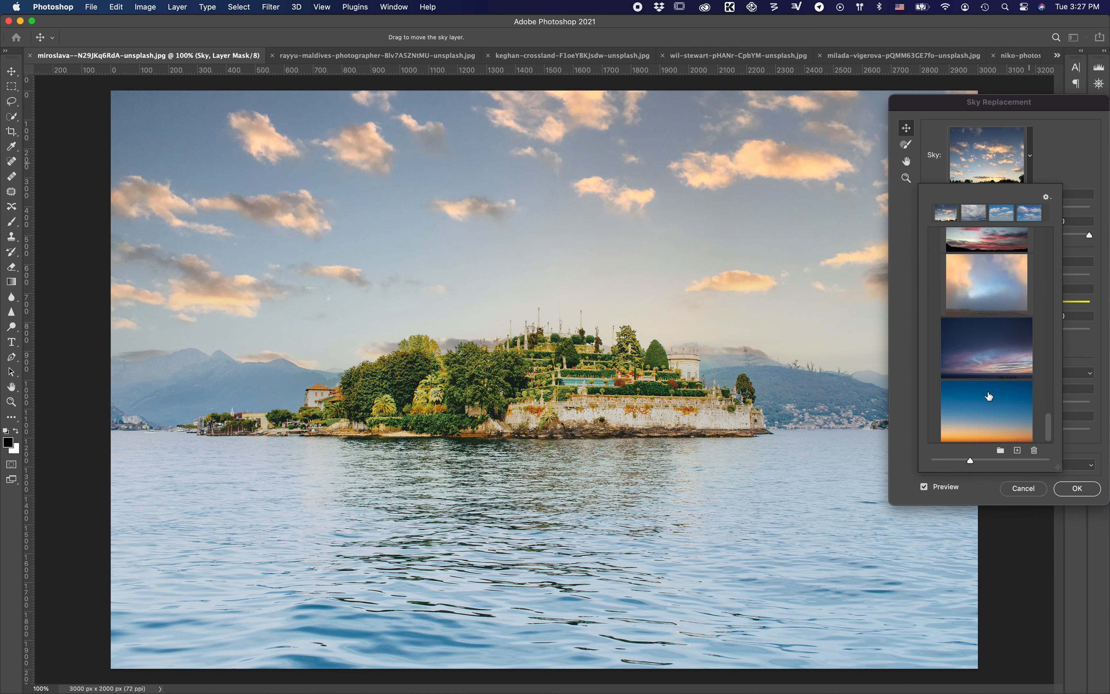
scroll(988, 395, up, 8)
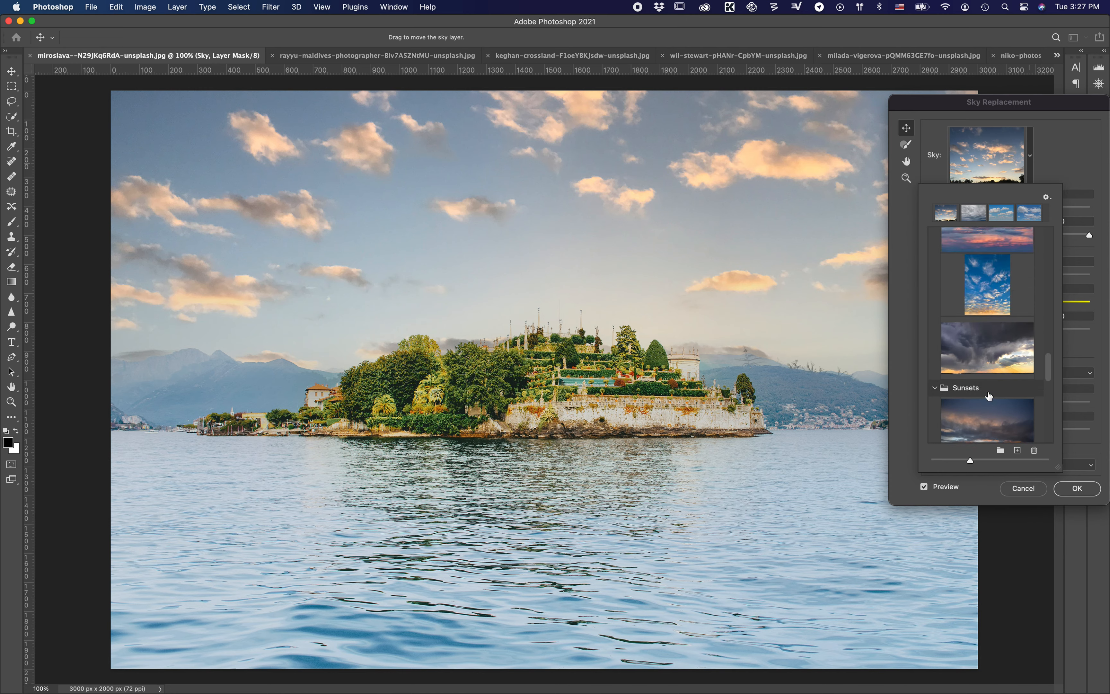
scroll(989, 395, up, 10)
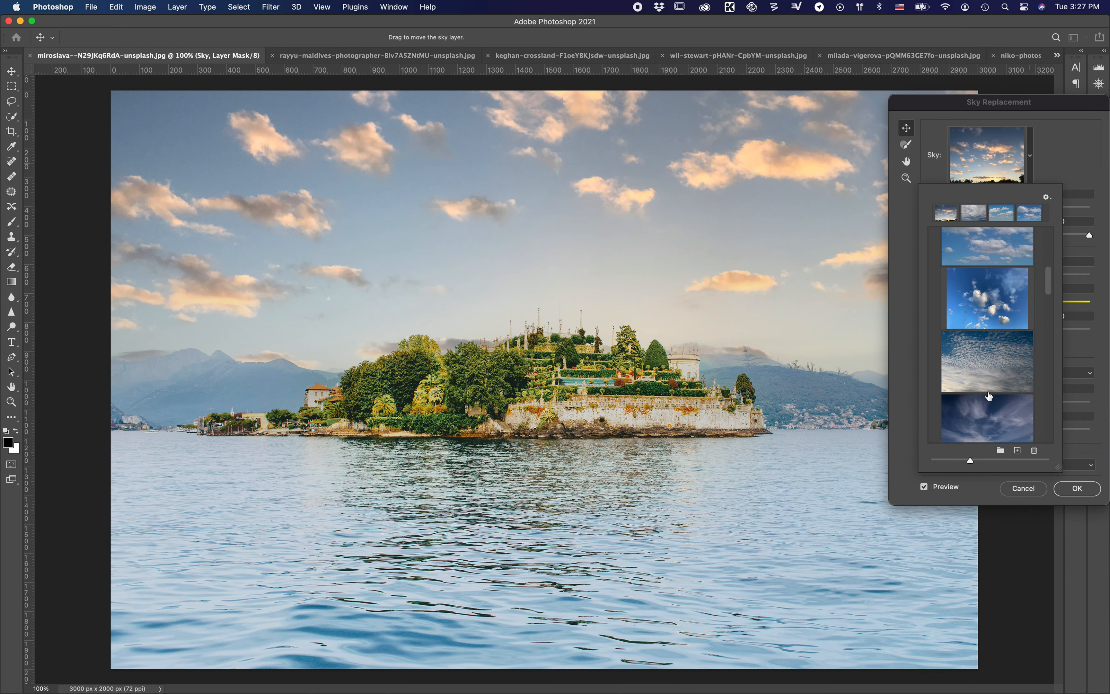
click(978, 273)
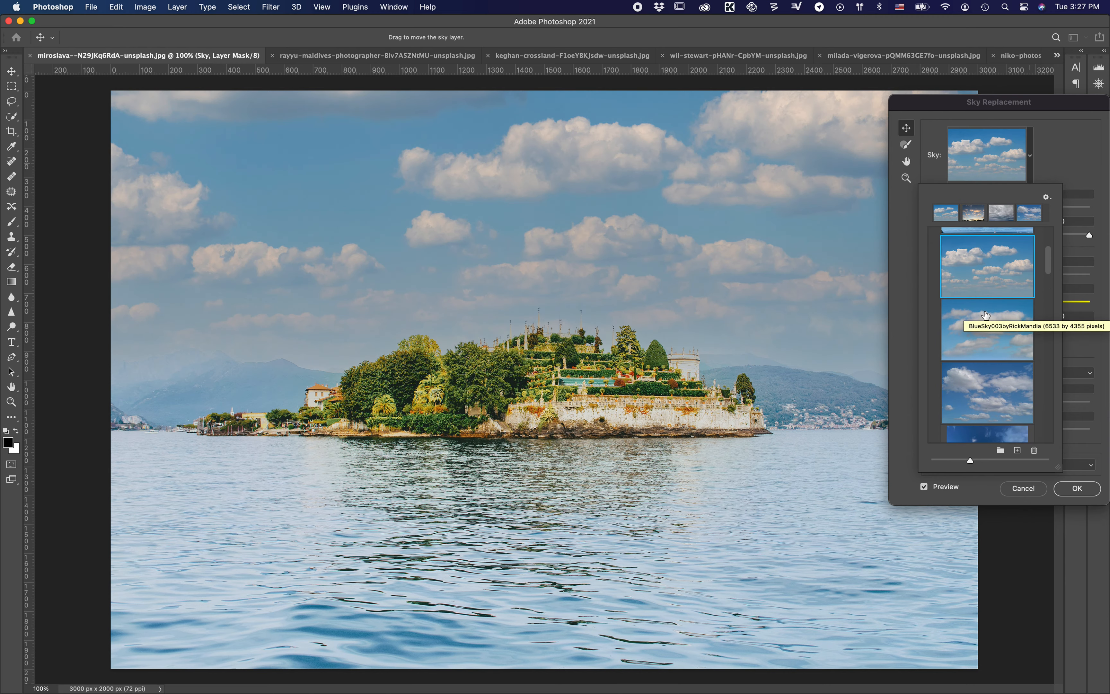